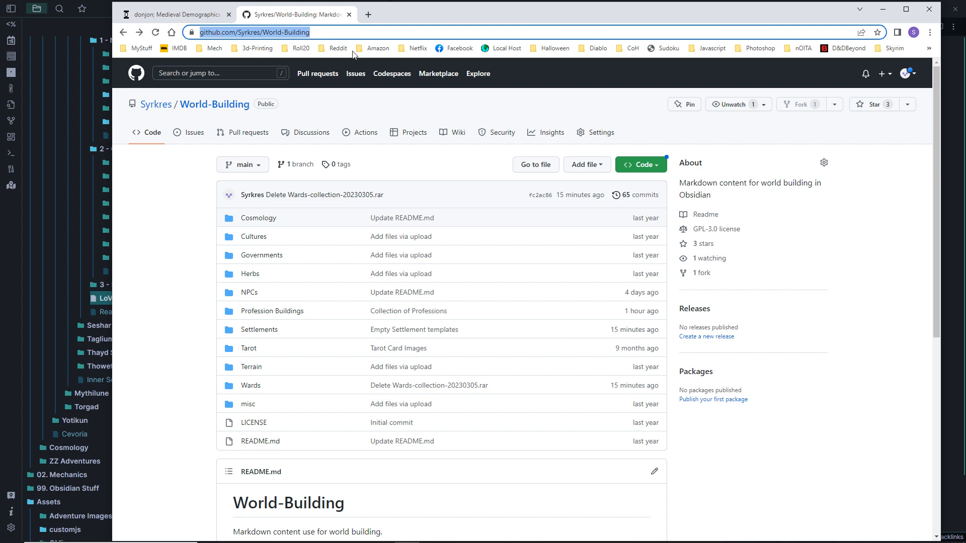
Review the contents of the Settlements and Wards folders in the World-Building repository
scroll(184, 266, "down", 1)
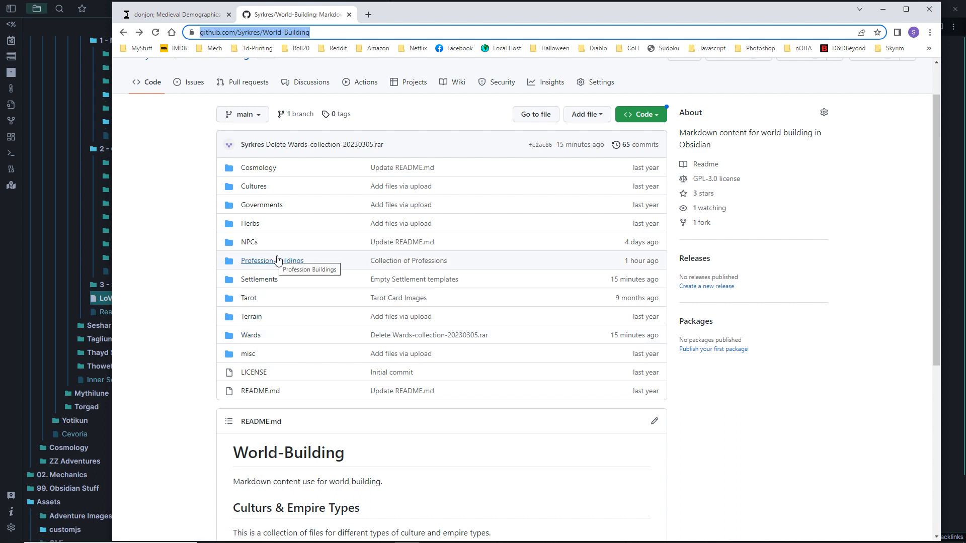
left_click(263, 281)
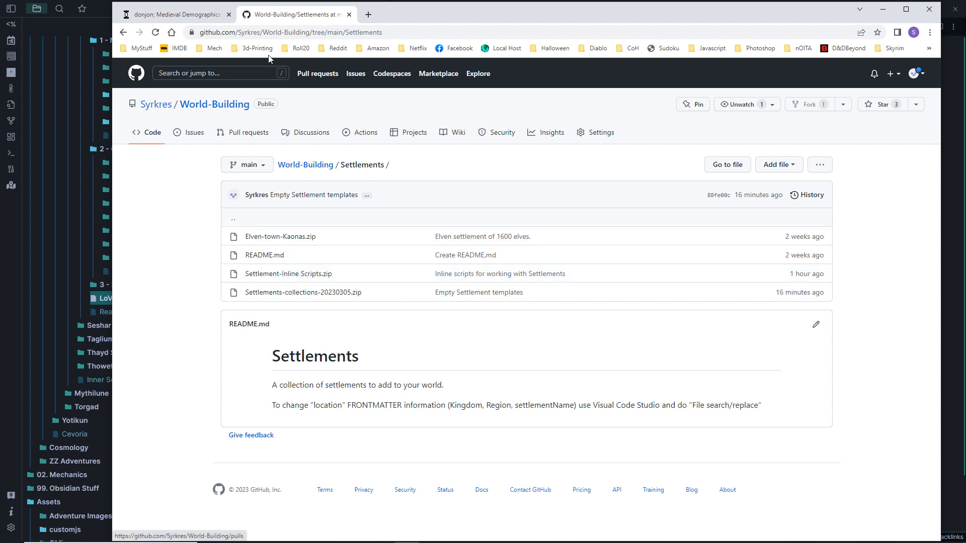
left_click(207, 105)
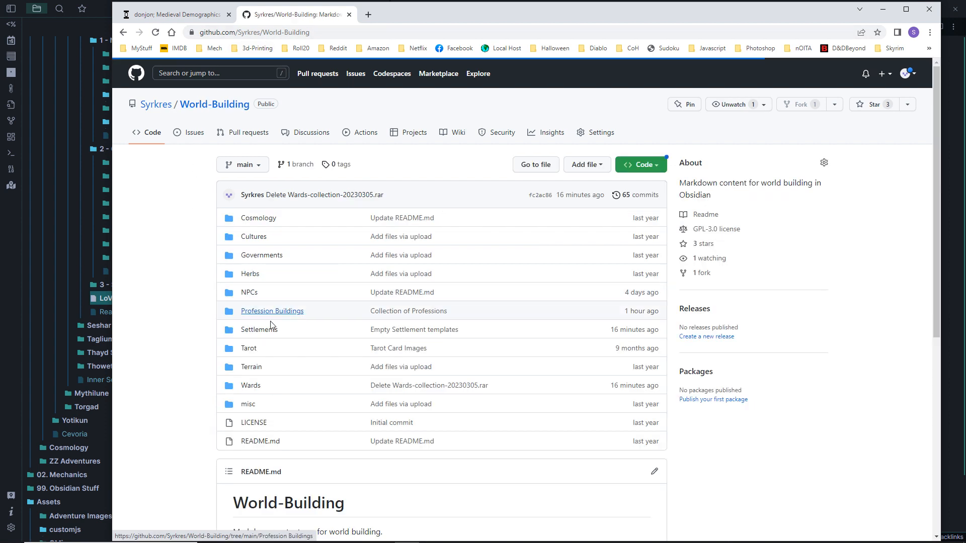
left_click(257, 385)
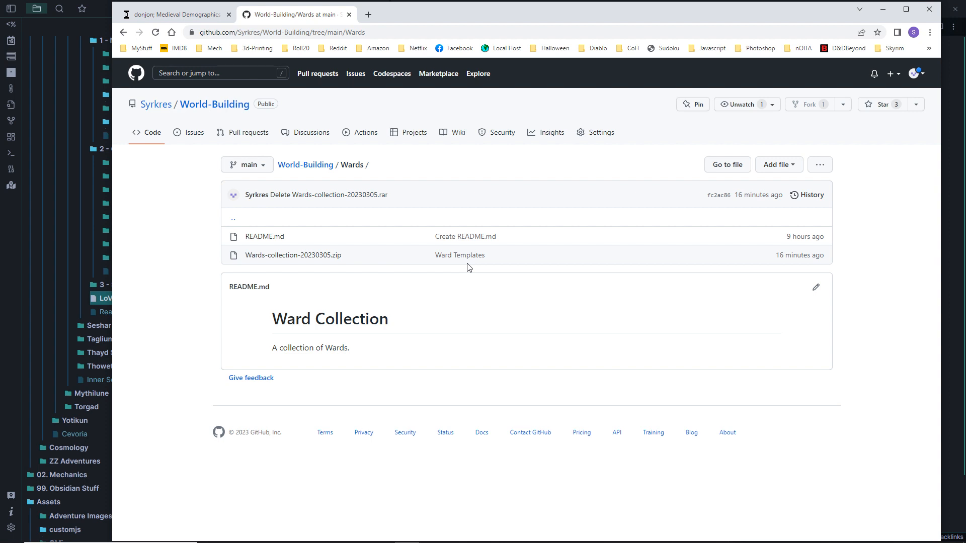
left_click(300, 165)
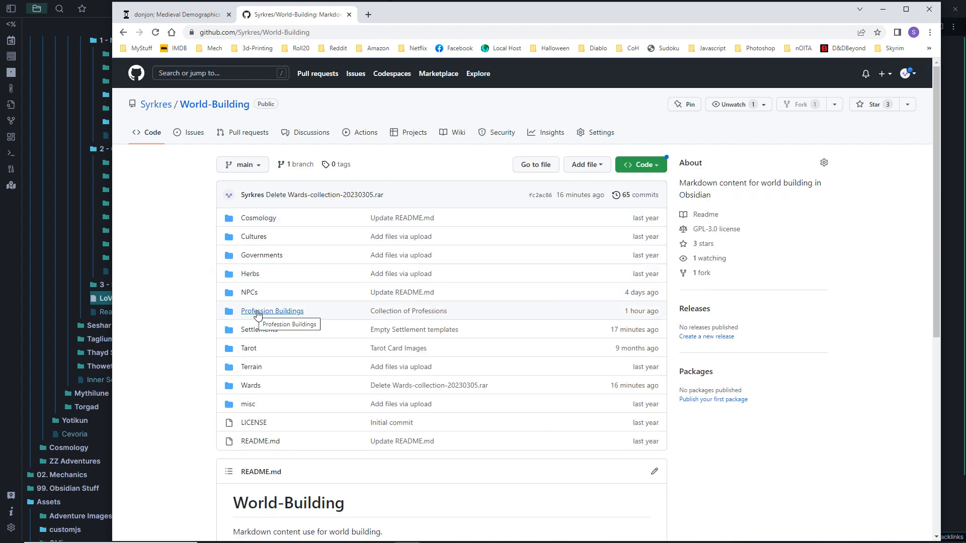
Review the Profession Buildings folder and the NPCs folder in the World-Building repository
left_click(258, 314)
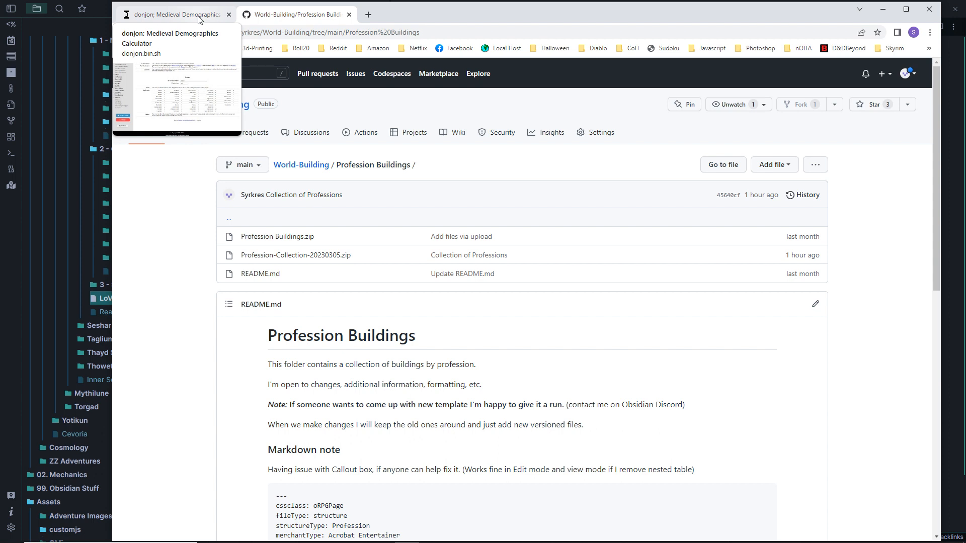
double_click(165, 179)
left_click(200, 103)
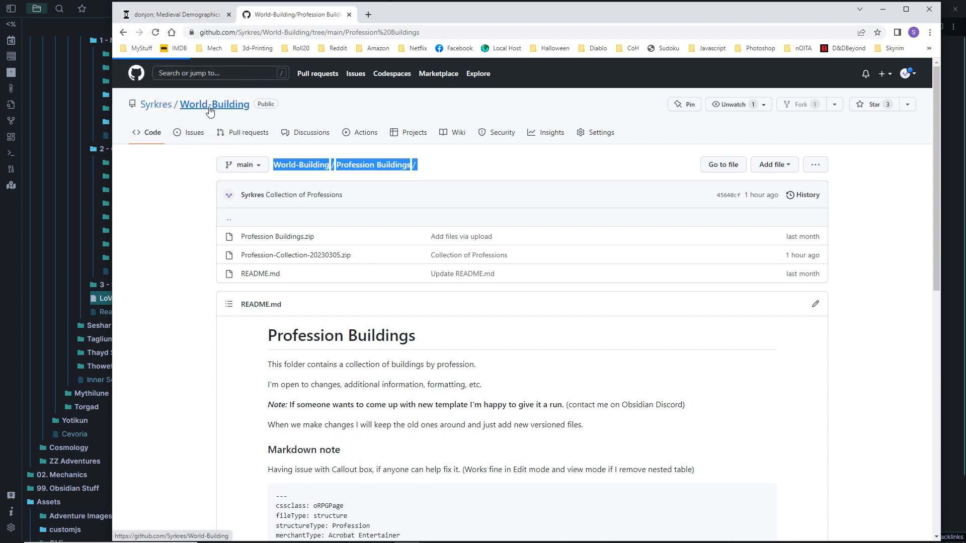
left_click(250, 294)
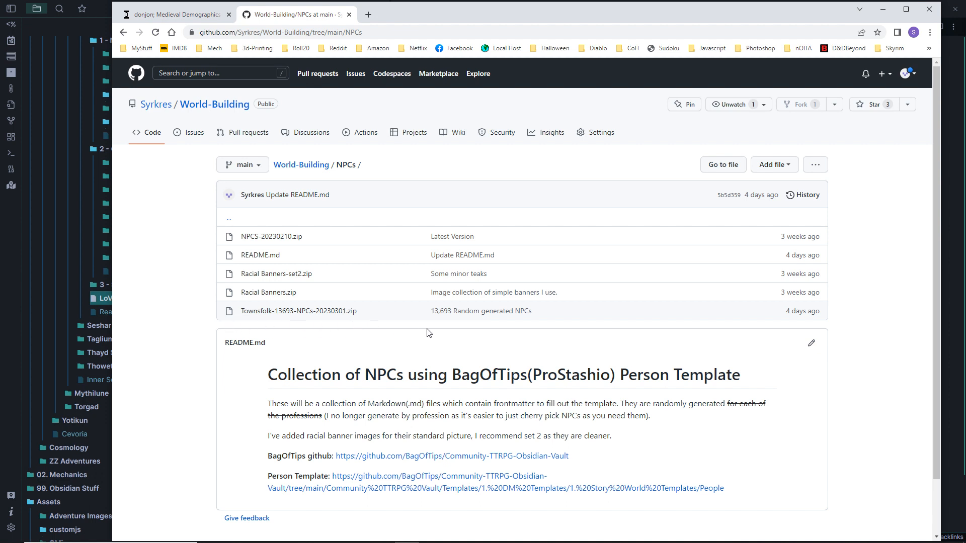
Switch to Obsidian and locate the - World Stuff folder under Cevoria in the vault's file tree
left_click(13, 228)
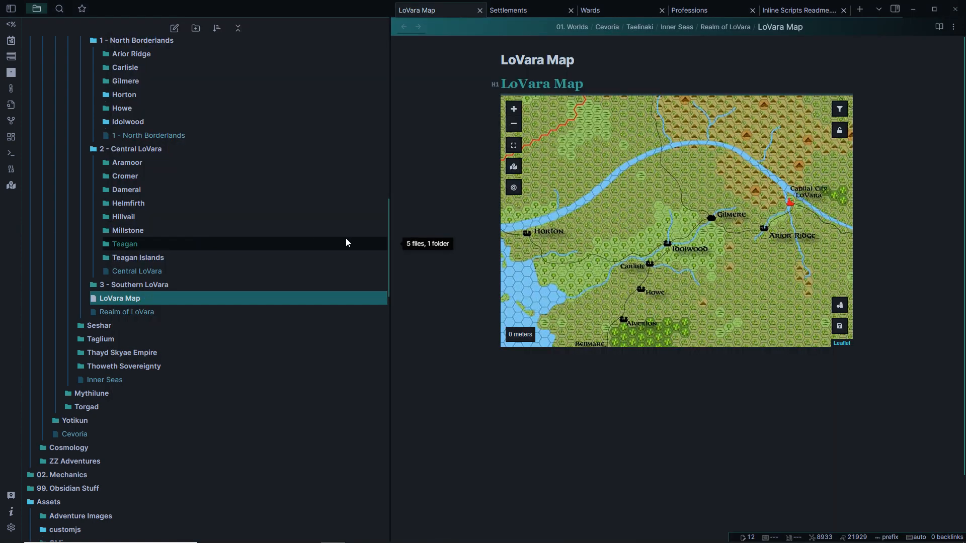
scroll(307, 216, "up", 10)
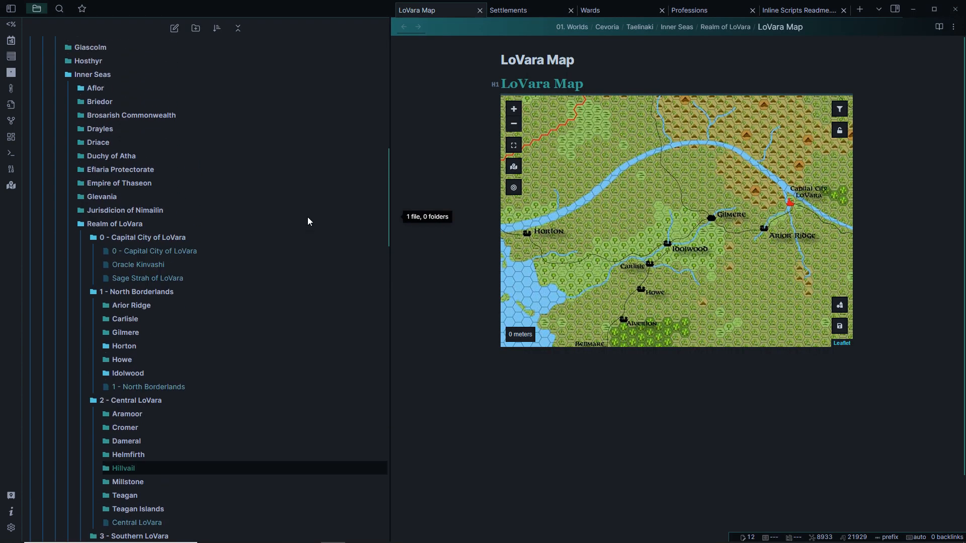
scroll(308, 222, "up", 4)
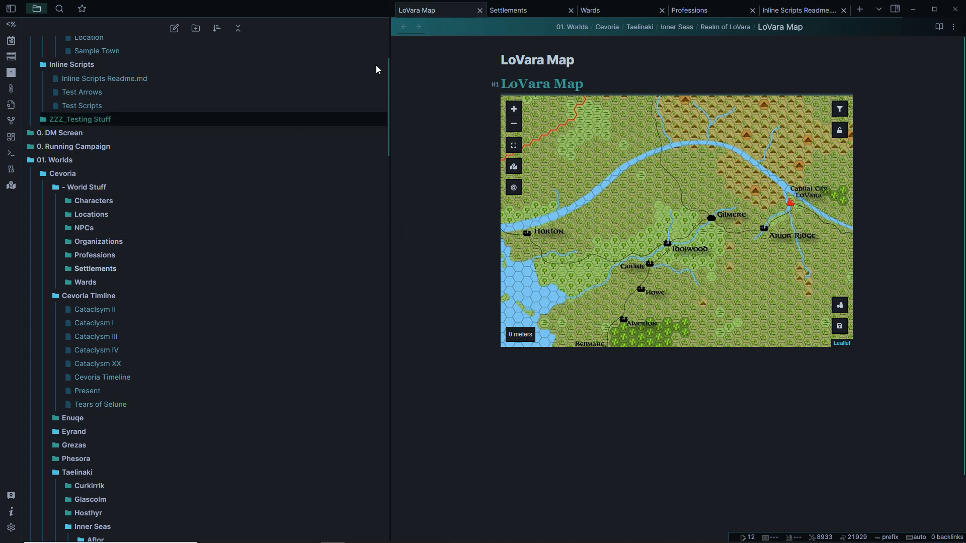
Look through the Settlements, Wards and Professions index notes, including a neighborhood ward preview
left_click(546, 10)
scroll(608, 102, "up", 6)
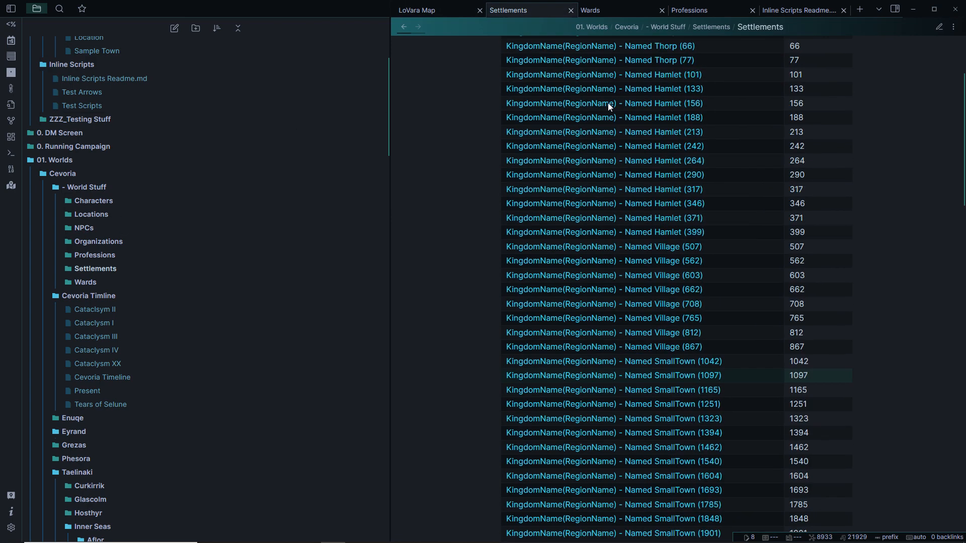
left_click(621, 8)
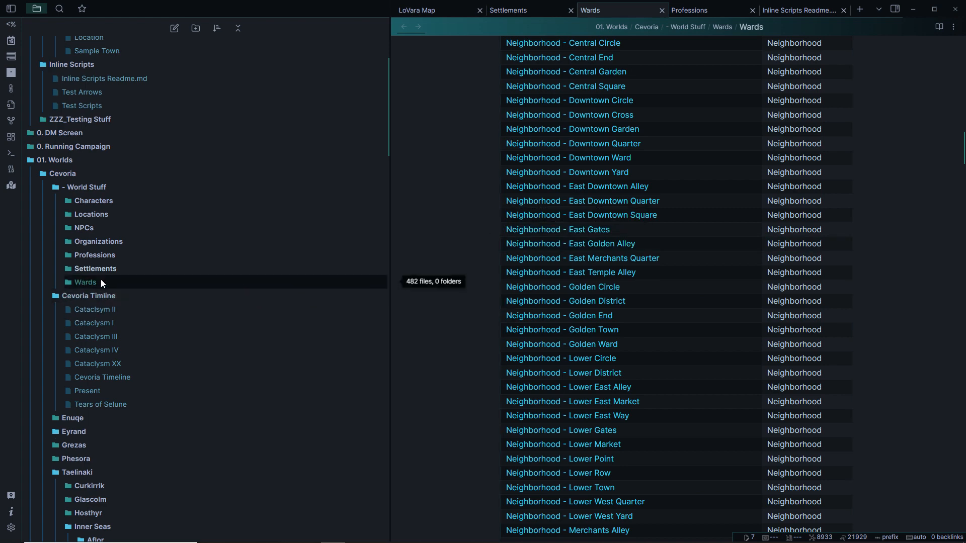
left_click(705, 10)
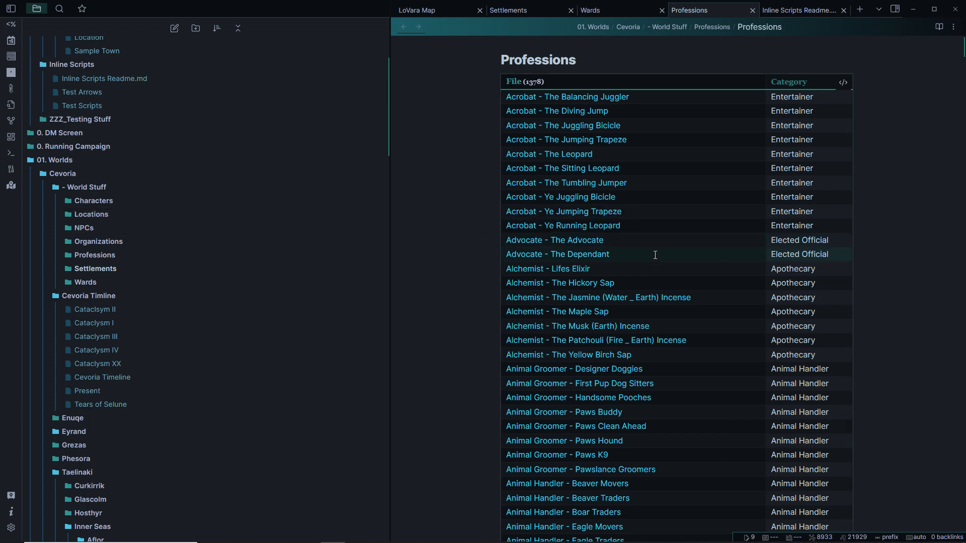
scroll(503, 249, "down", 5)
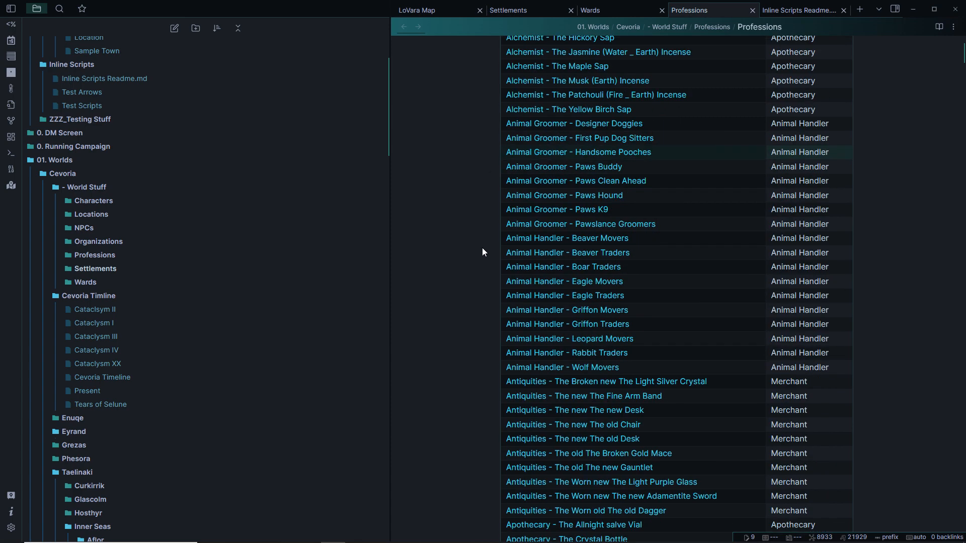
mouse_move(544, 304)
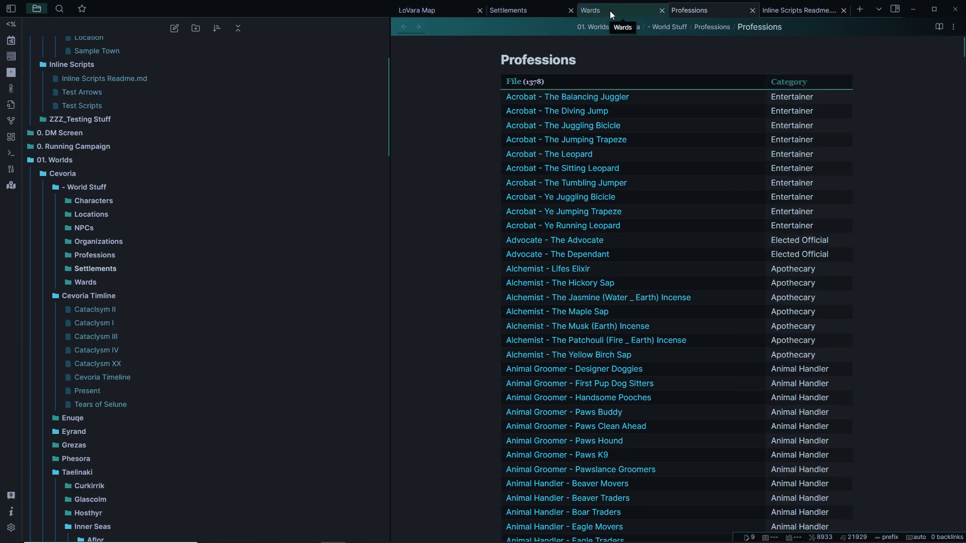
left_click(610, 10)
mouse_move(529, 150)
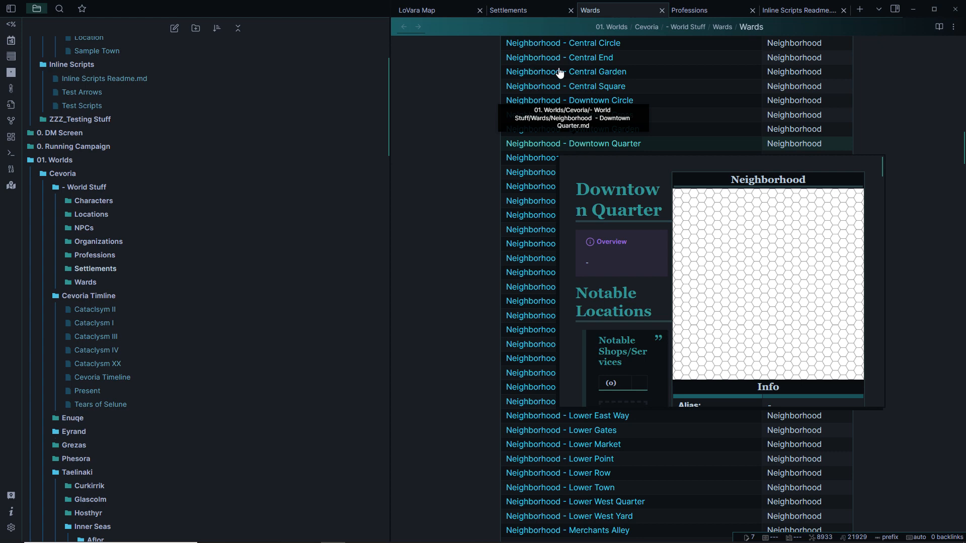
Preview hamlet templates in the Settlements index and look over the listed settlement sizes
left_click(539, 10)
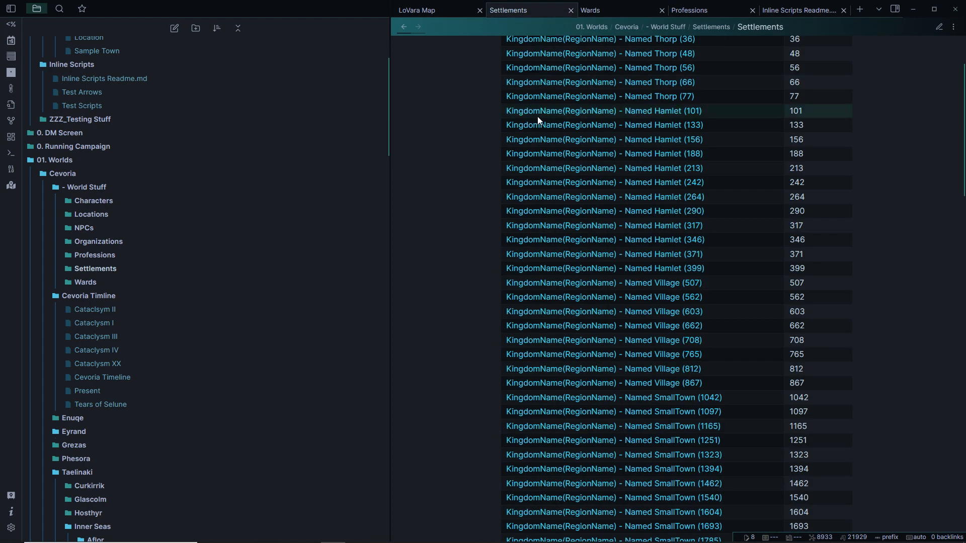
mouse_move(544, 112)
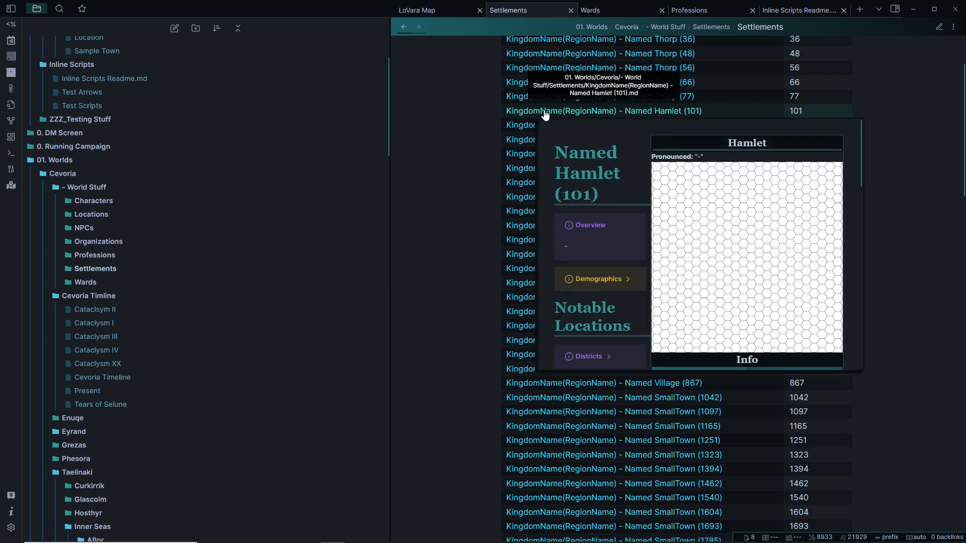
scroll(611, 291, "down", 10)
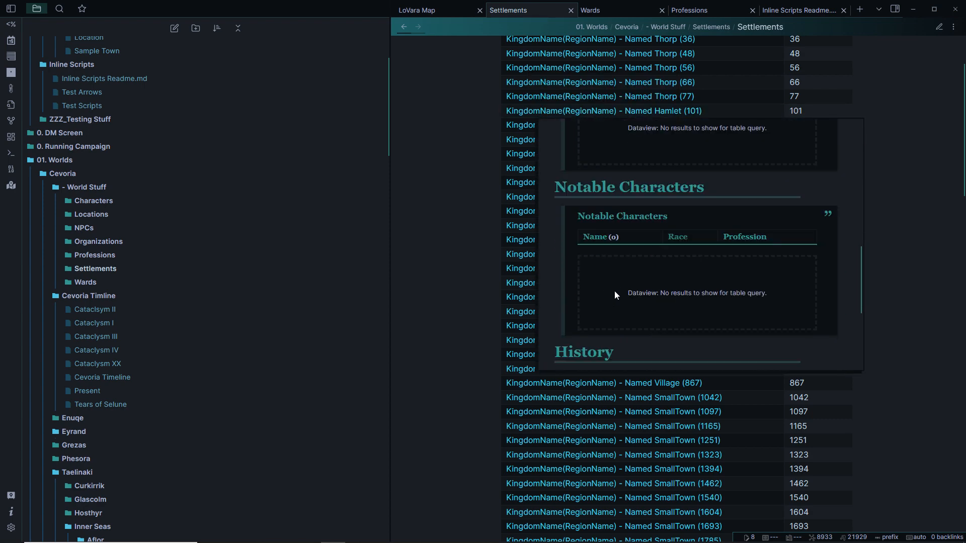
scroll(615, 290, "up", 10)
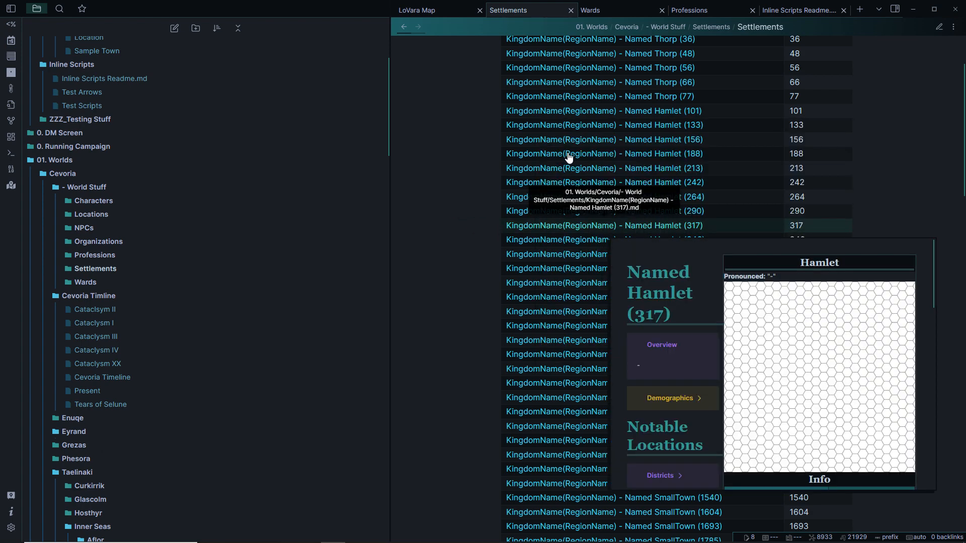
mouse_move(582, 161)
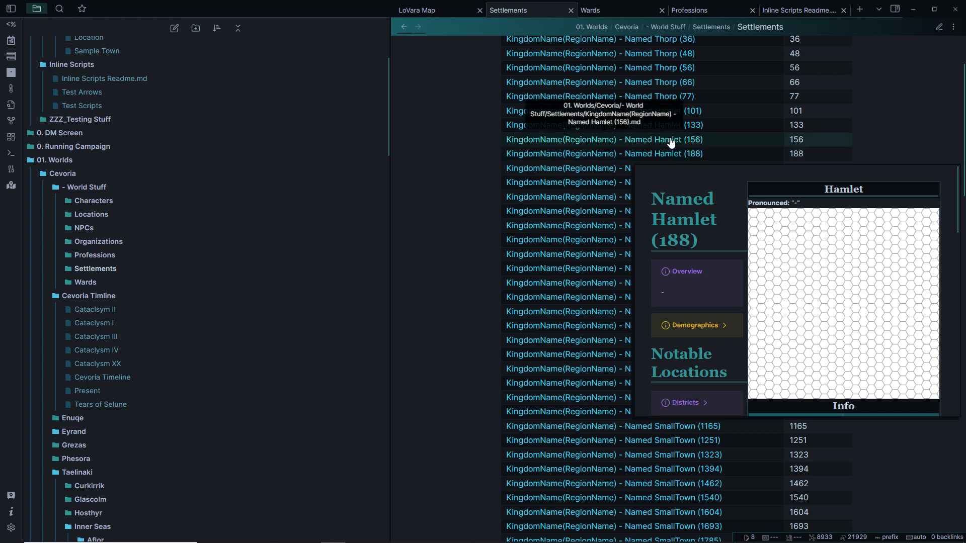
scroll(592, 279, "down", 5)
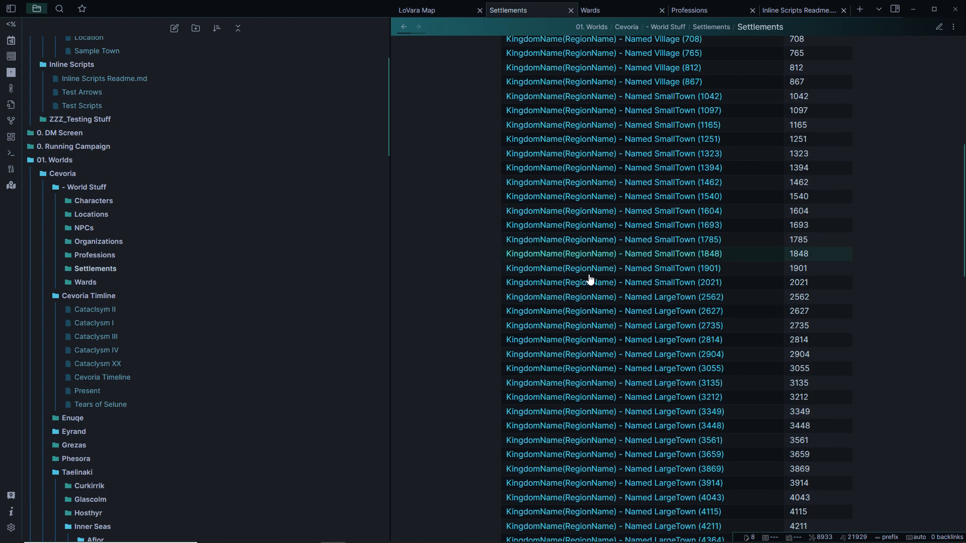
scroll(486, 140, "up", 3)
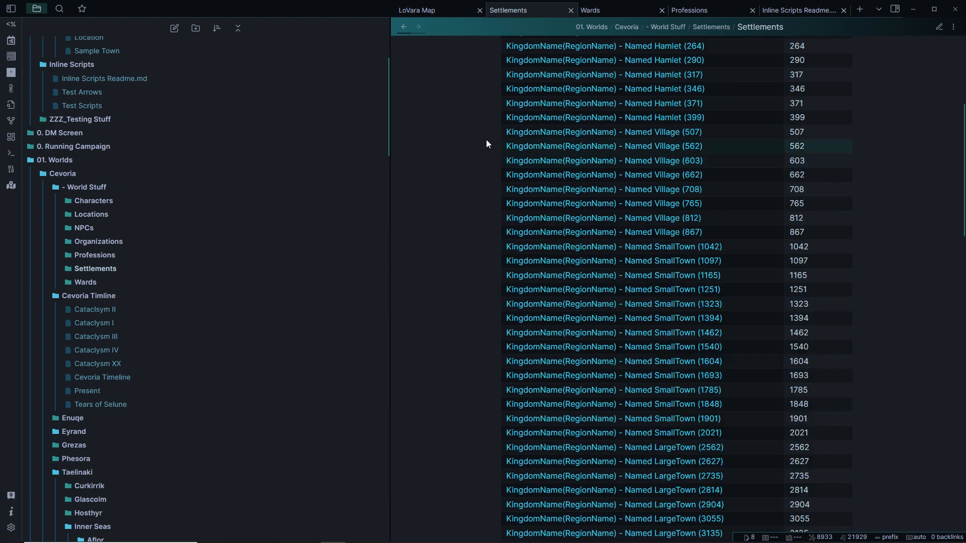
Consult the LoVara Map and create a note named Horton in the Horton folder under 1 - North Borderlands
left_click(445, 11)
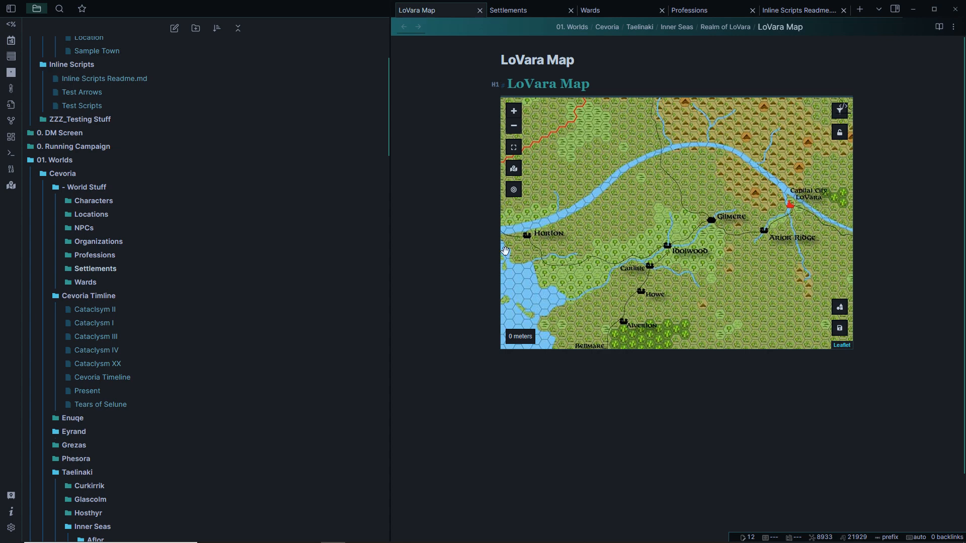
scroll(220, 260, "down", 12)
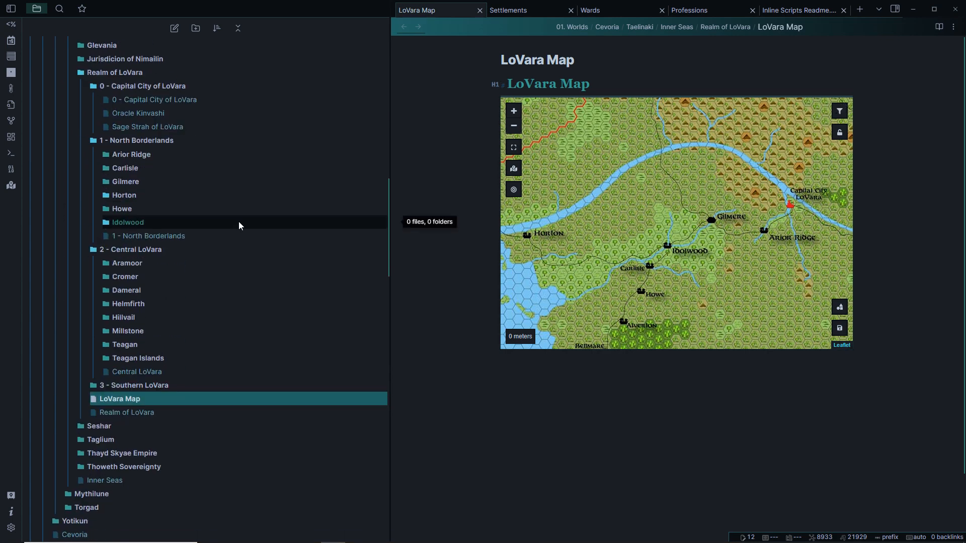
scroll(231, 142, "up", 2)
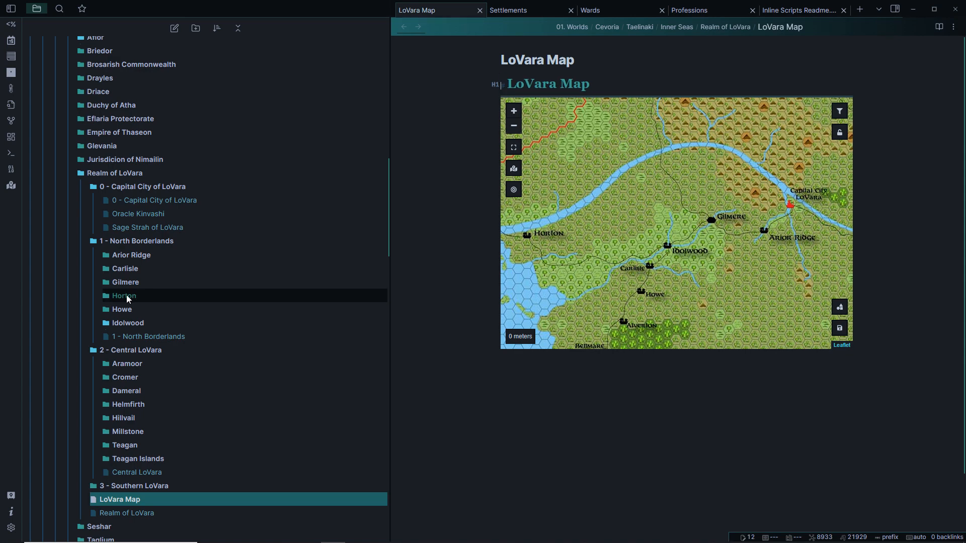
right_click(129, 297)
left_click(162, 308)
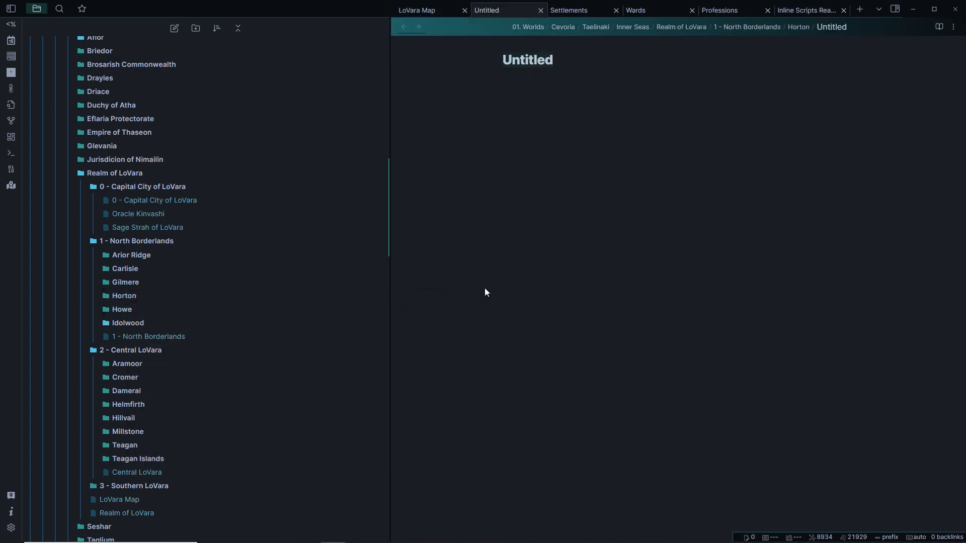
type("Horton")
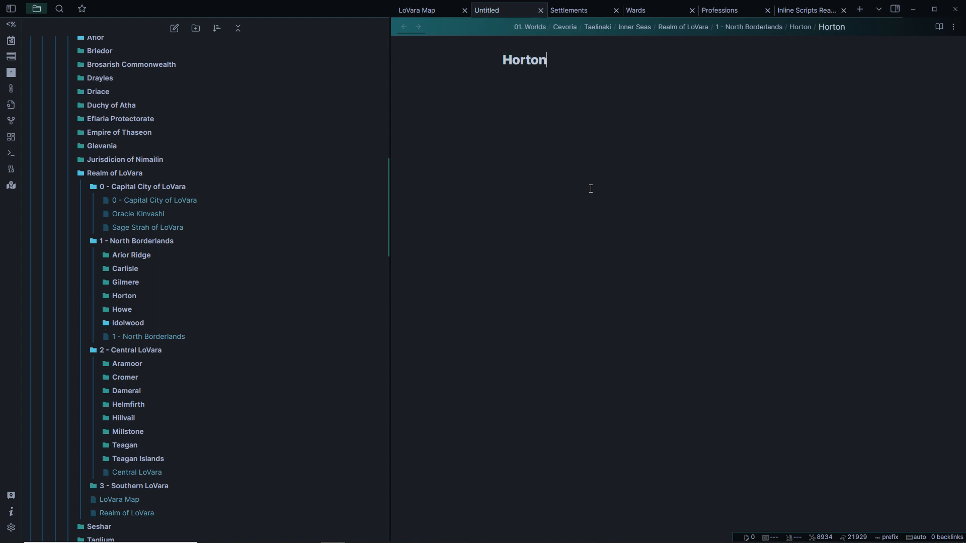
key("Return")
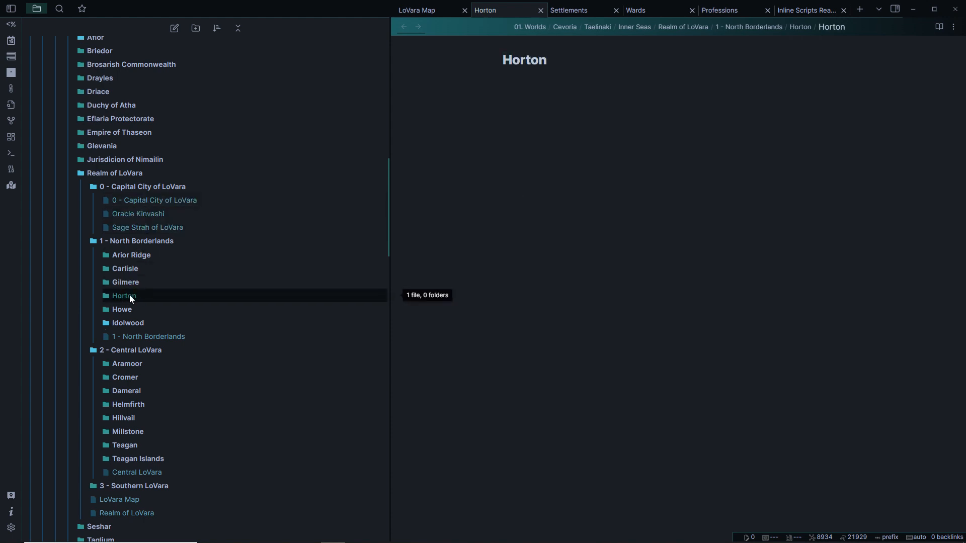
Find the Named LargeTown (3055) template in the Settlements index and open it in a new tab
left_click(580, 8)
scroll(569, 126, "up", 5)
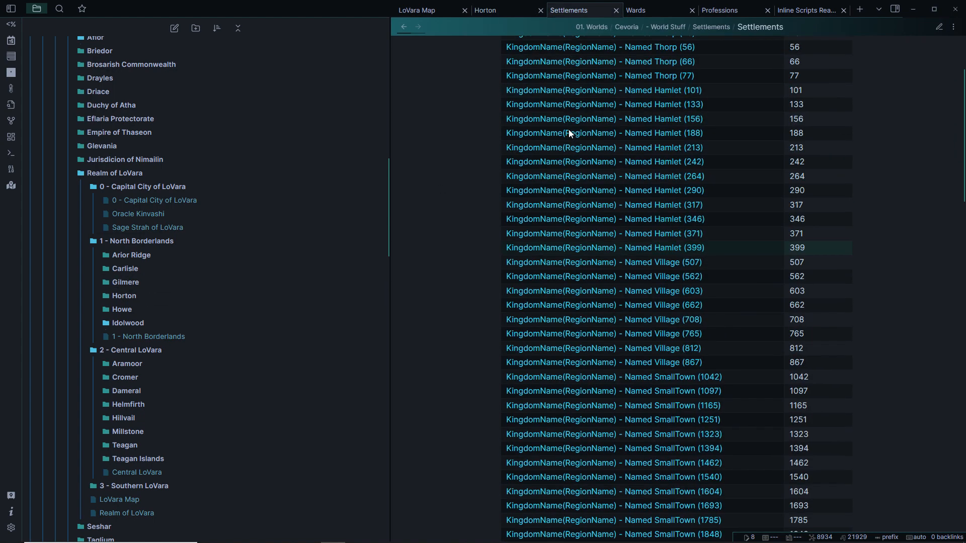
scroll(460, 164, "down", 6)
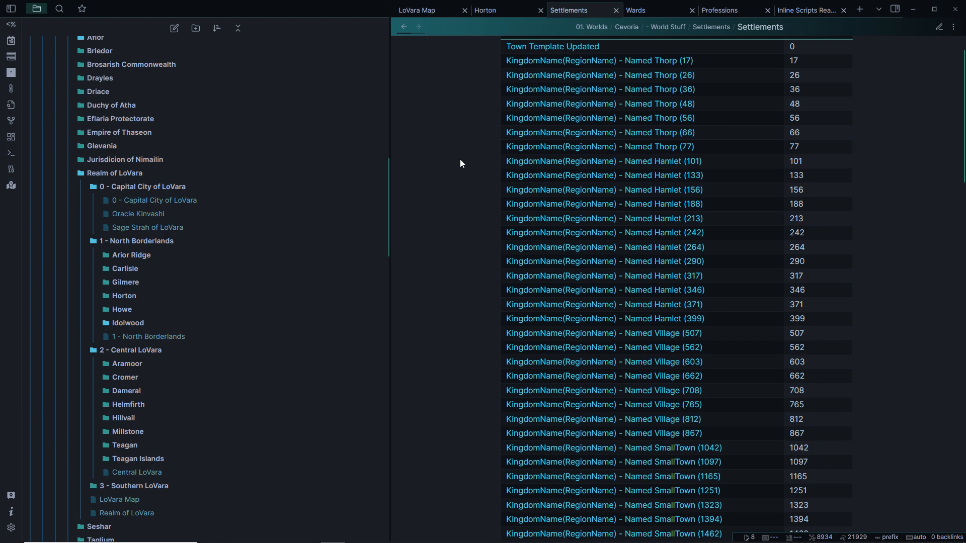
scroll(471, 157, "down", 4)
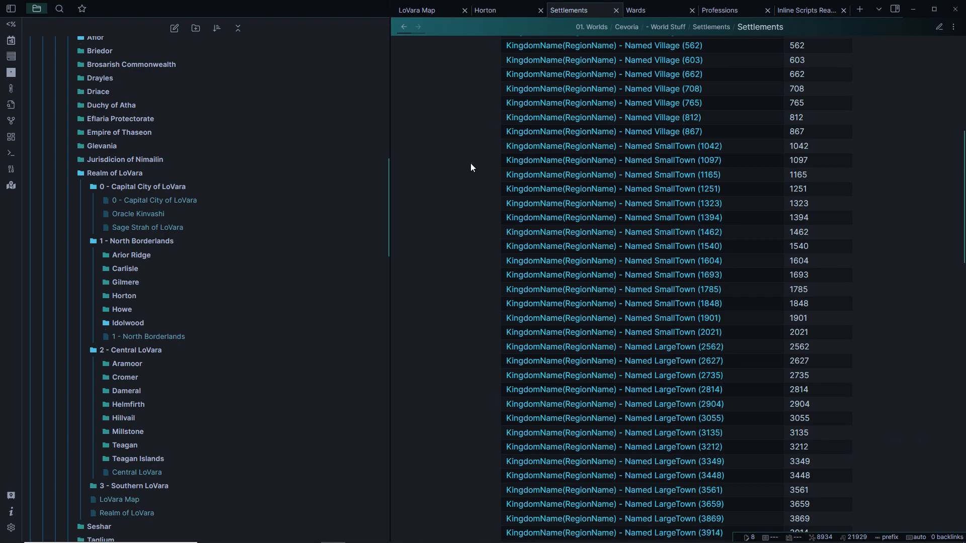
scroll(458, 206, "down", 1)
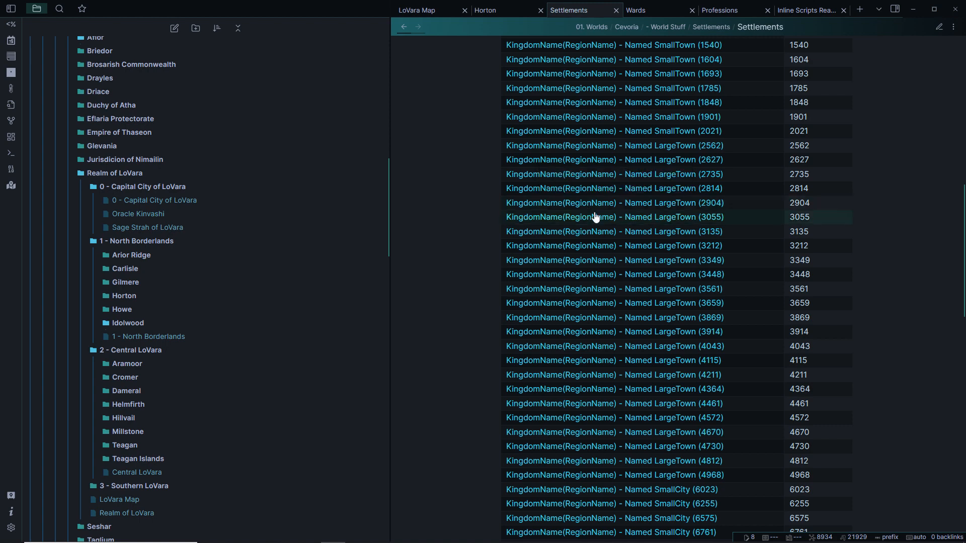
mouse_move(588, 217)
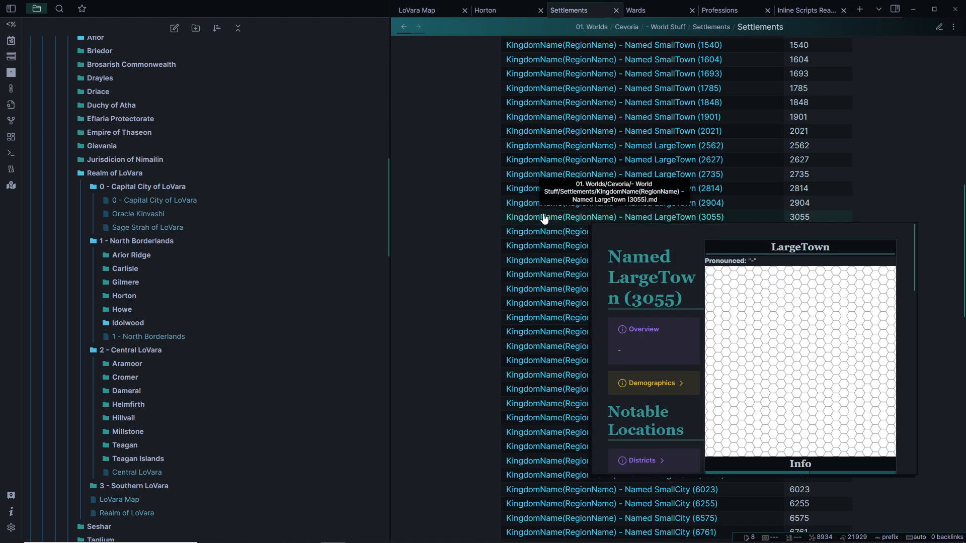
right_click(544, 218)
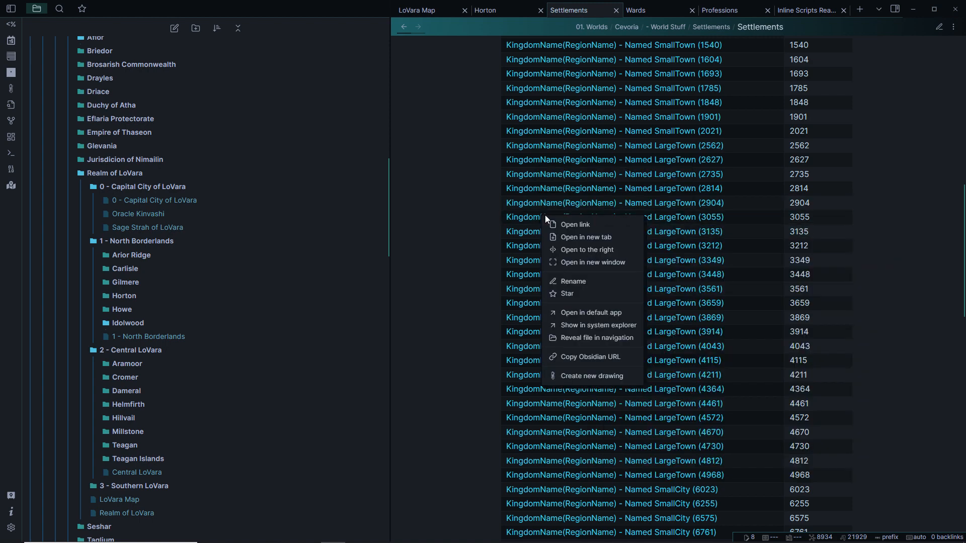
left_click(589, 237)
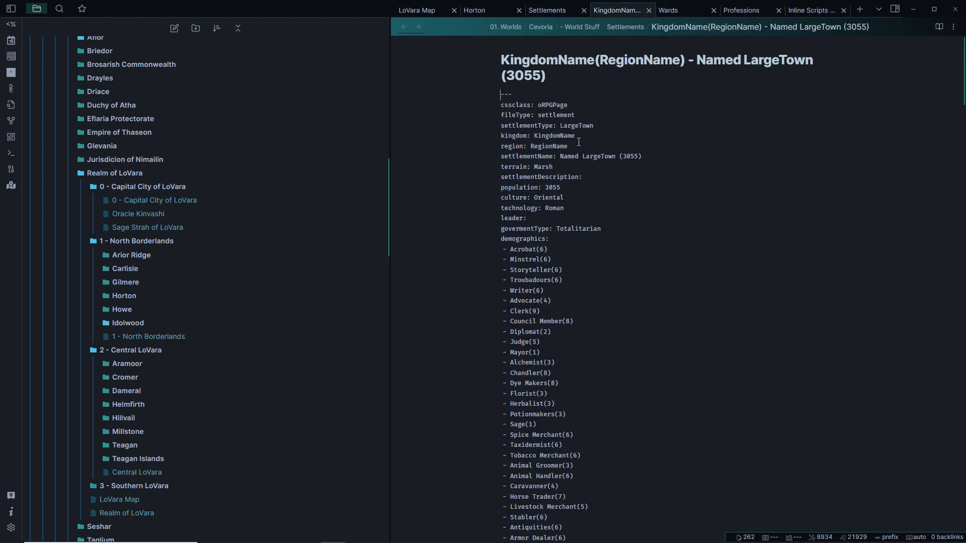
Copy the full contents of the LargeTown (3055) template into the empty Horton note and show it in reading view
key("ctrl+a")
scroll(576, 198, "down", 1)
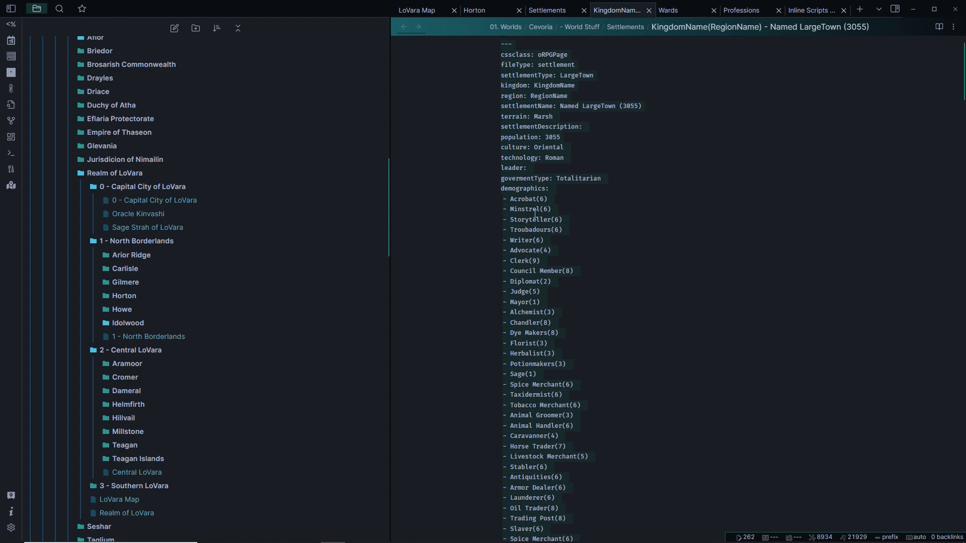
scroll(525, 198, "down", 3)
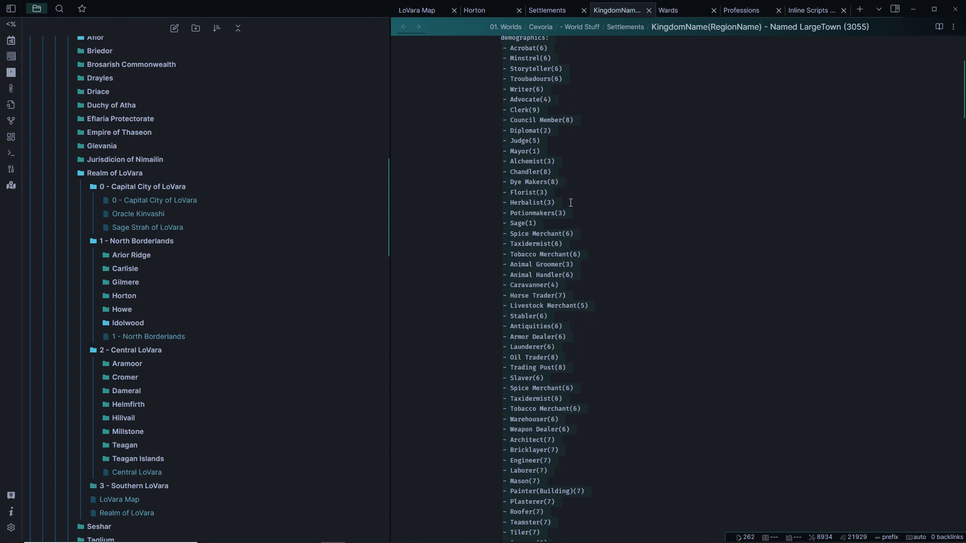
left_click(494, 11)
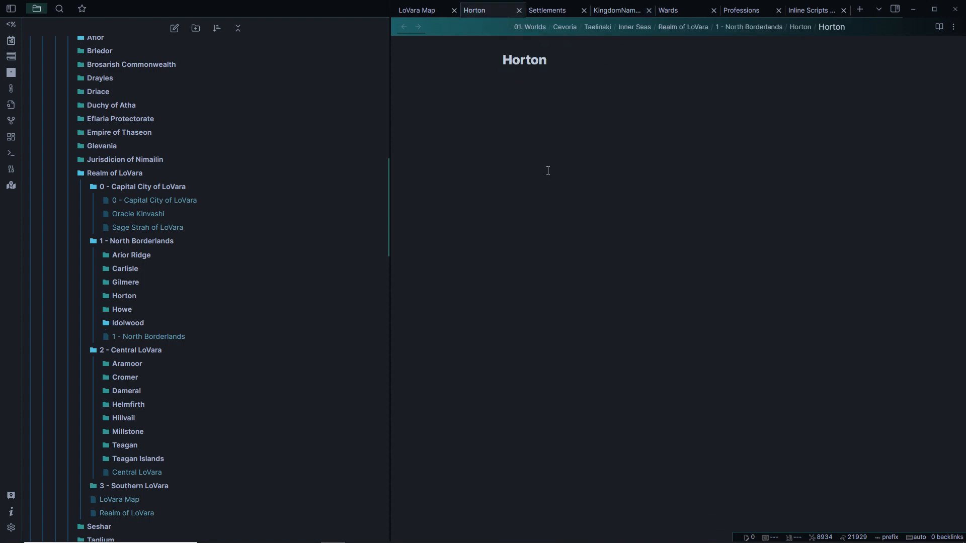
key("ctrl+v")
scroll(889, 158, "up", 15)
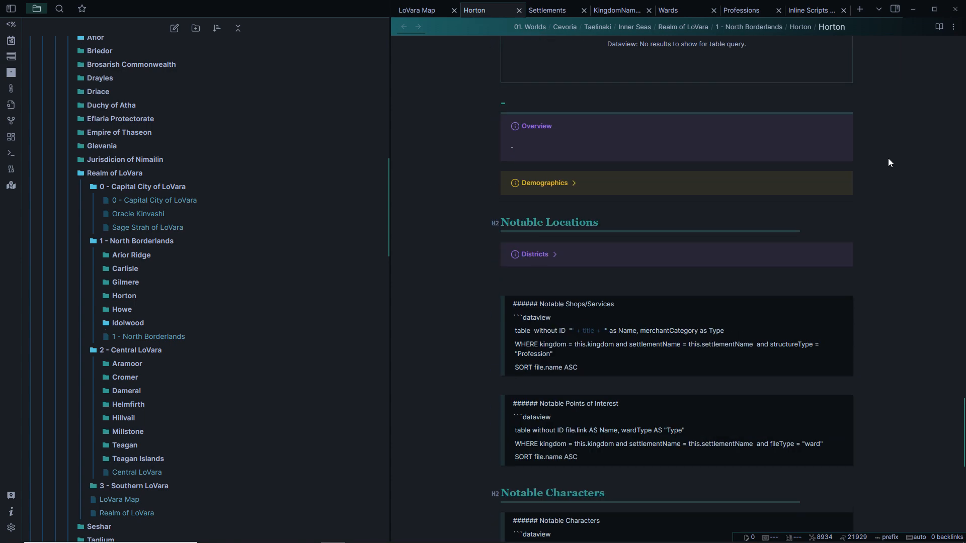
left_click(939, 27)
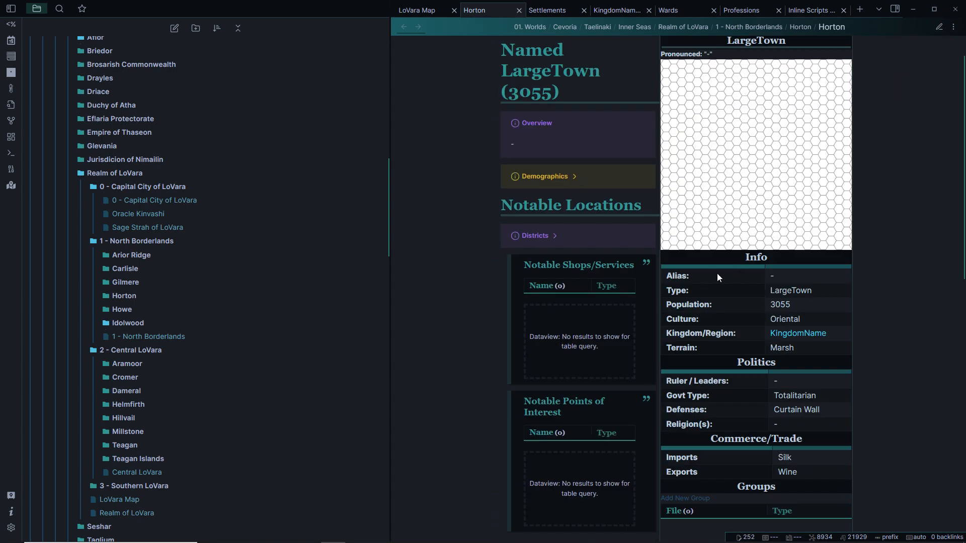
Look over Horton's rendered sections and infobox, and expand its Demographics callout to examine the profession list
scroll(579, 337, "down", 5)
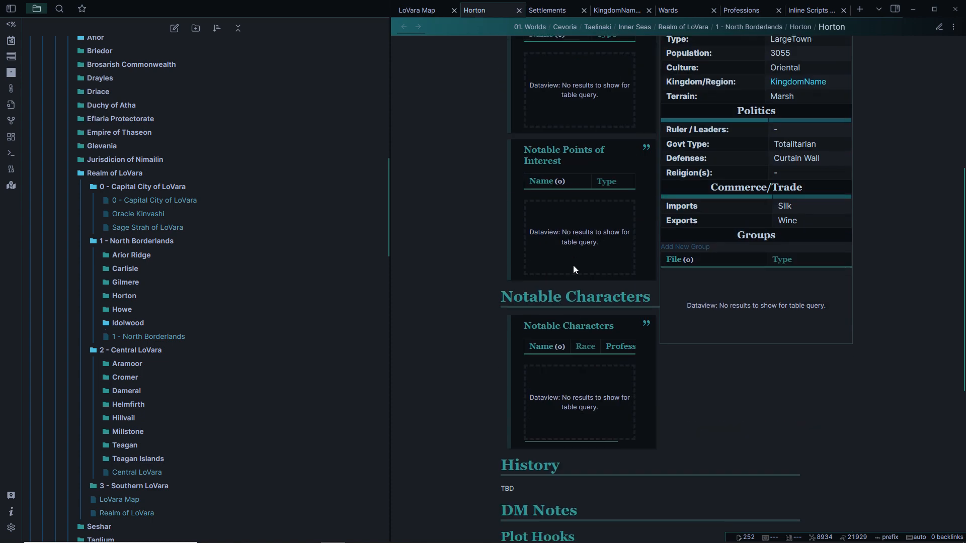
scroll(573, 337, "up", 6)
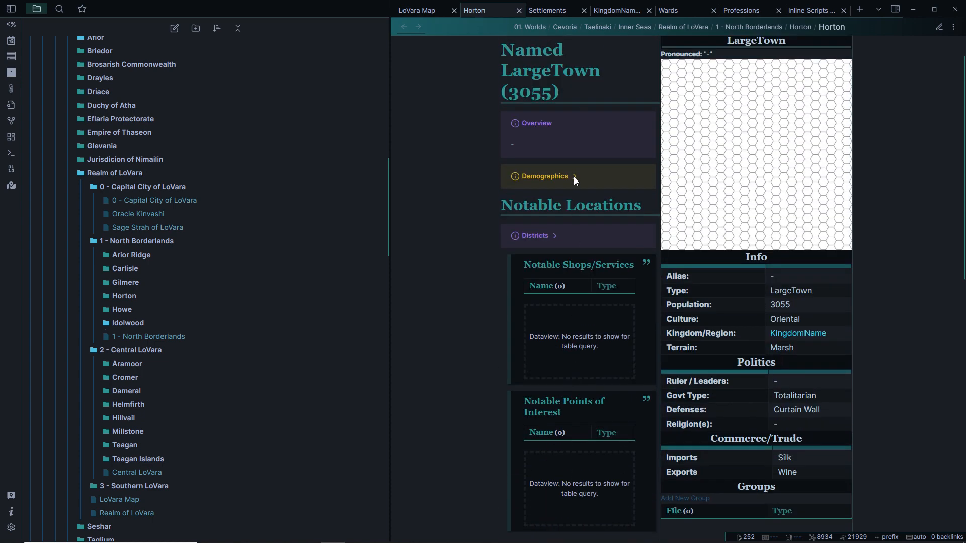
left_click(574, 177)
scroll(545, 377, "down", 5)
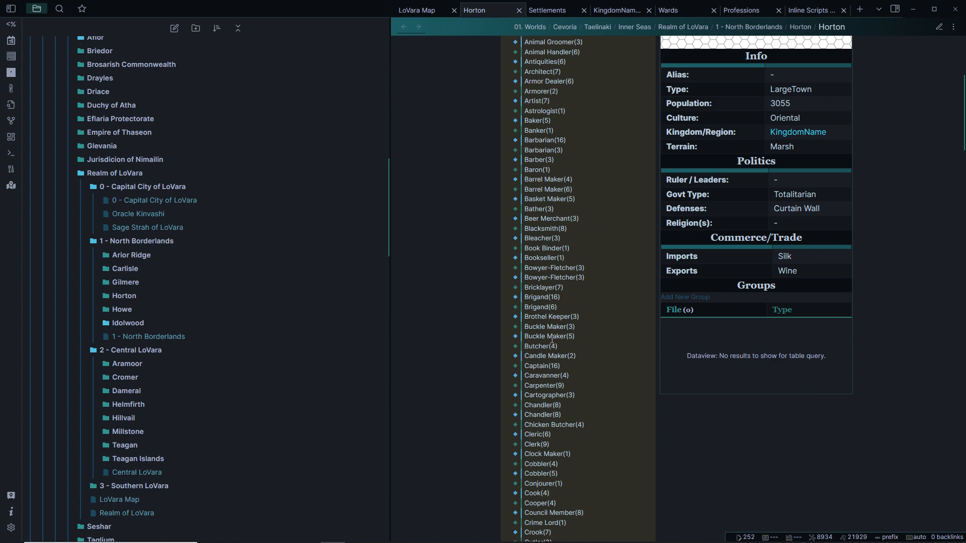
scroll(544, 377, "up", 6)
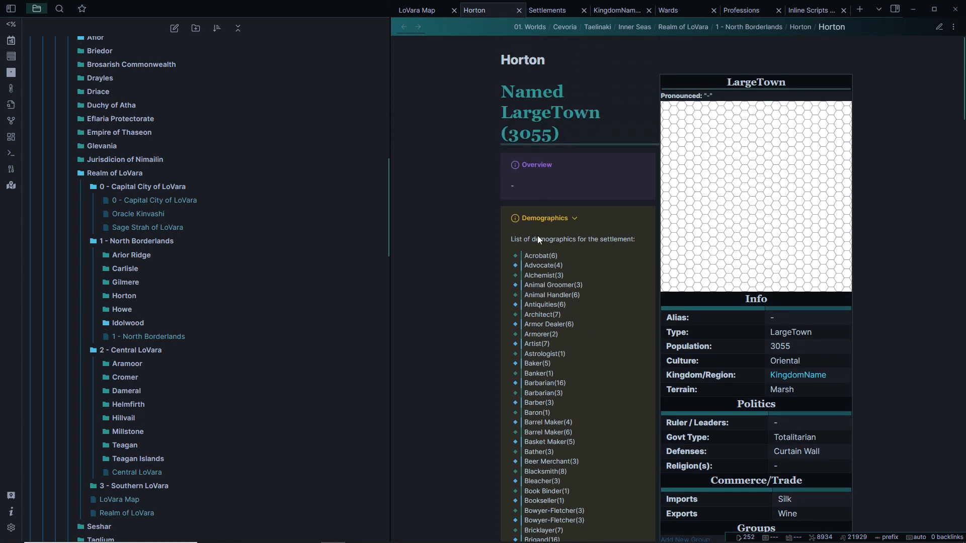
Check the Settlements index and the frontmatter of the LargeTown (3055) template, and return to the Horton note
left_click(546, 13)
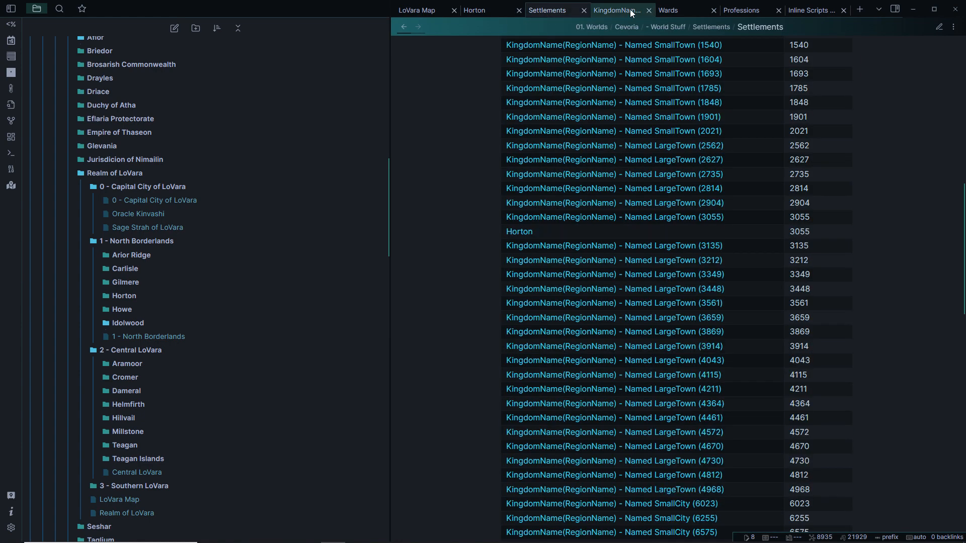
left_click(616, 10)
scroll(610, 199, "up", 4)
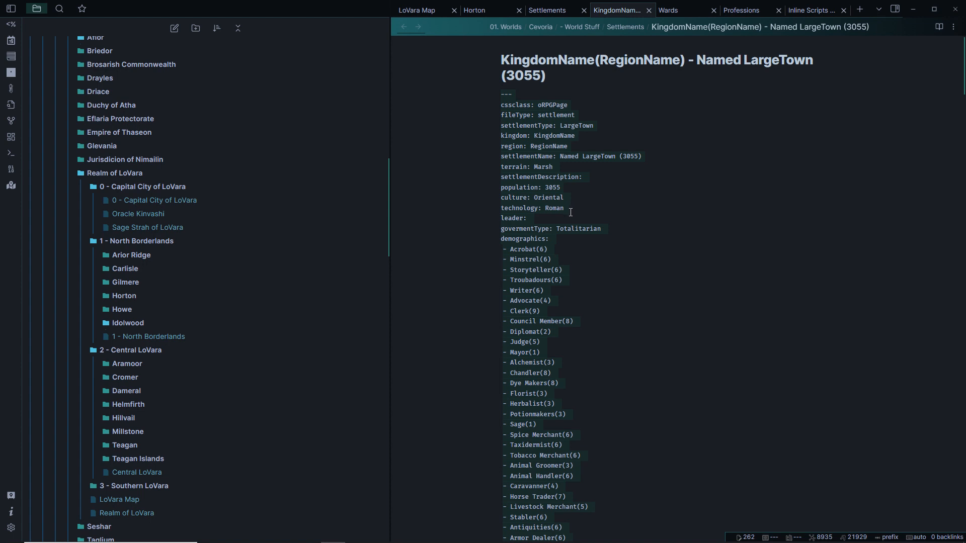
left_click(532, 94)
left_click(491, 11)
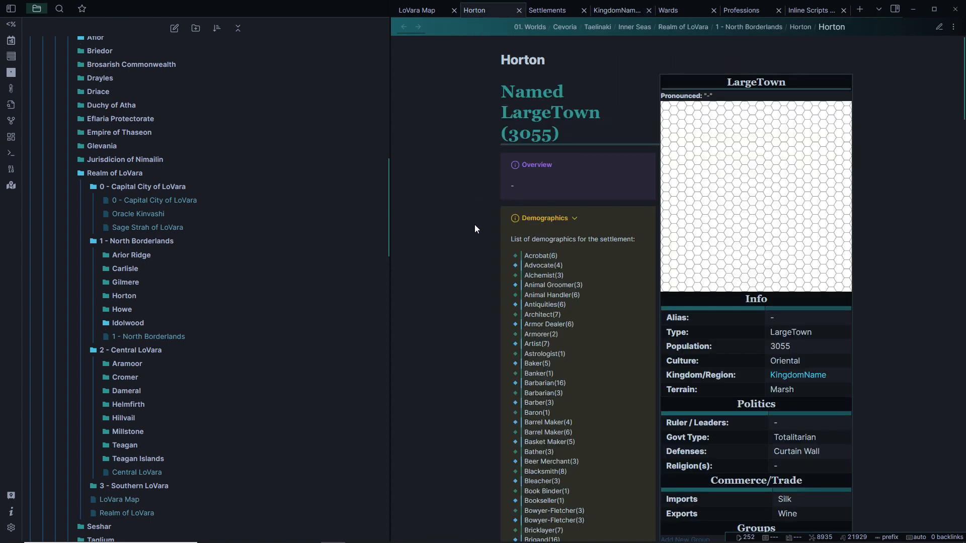
Read down through the professions in Horton's demographics list
scroll(572, 254, "down", 8)
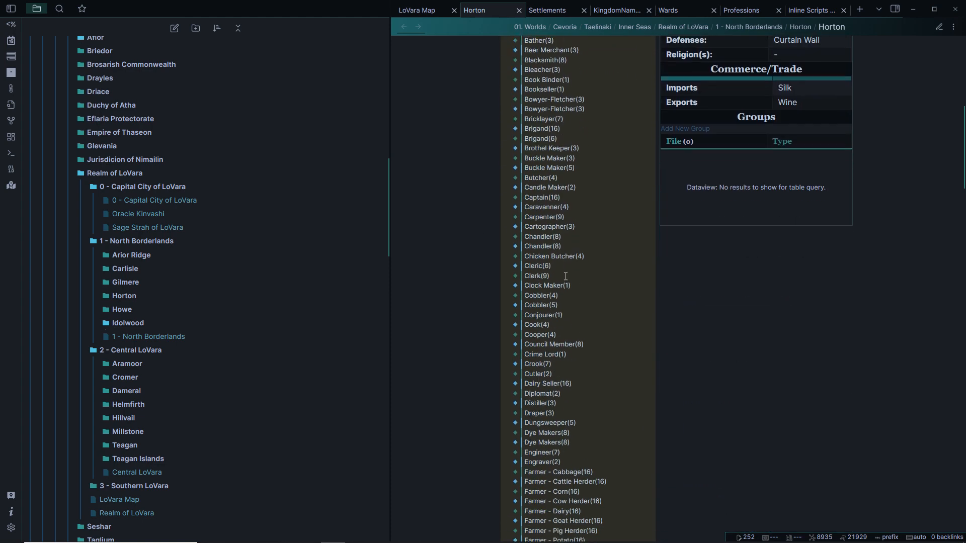
scroll(562, 273, "down", 20)
scroll(543, 304, "down", 4)
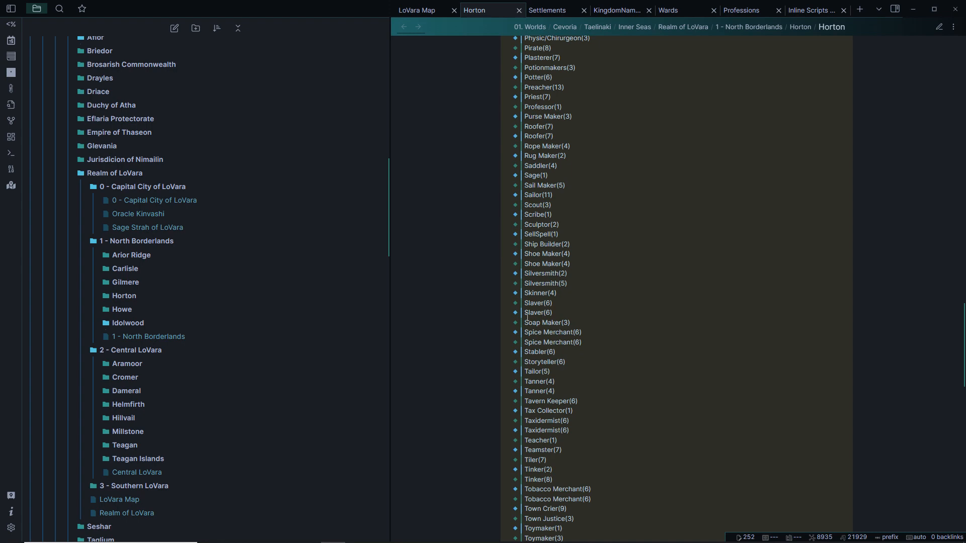
Switch to the donjon Medieval Demographics page in the browser and examine Dedale's population, trades and guardsmen figures
key("alt+Tab")
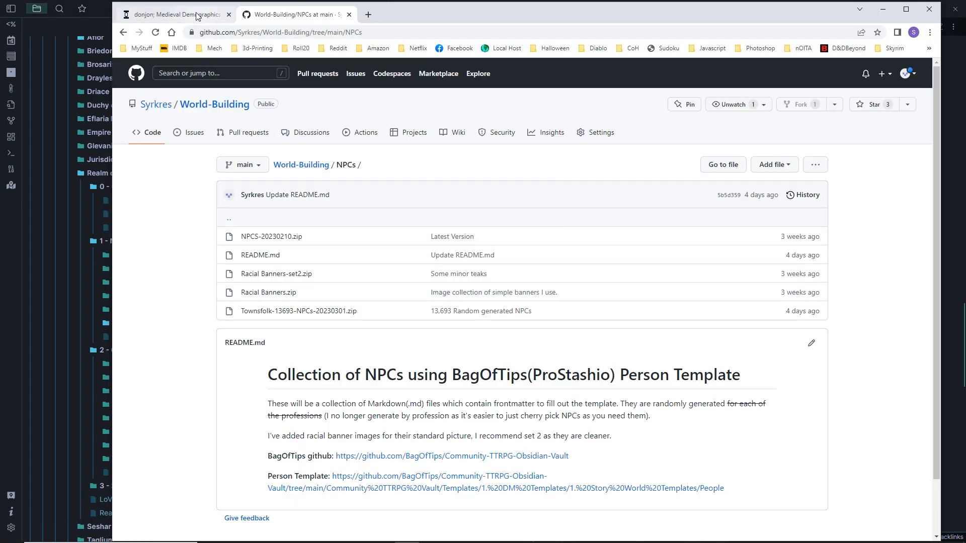
left_click(199, 16)
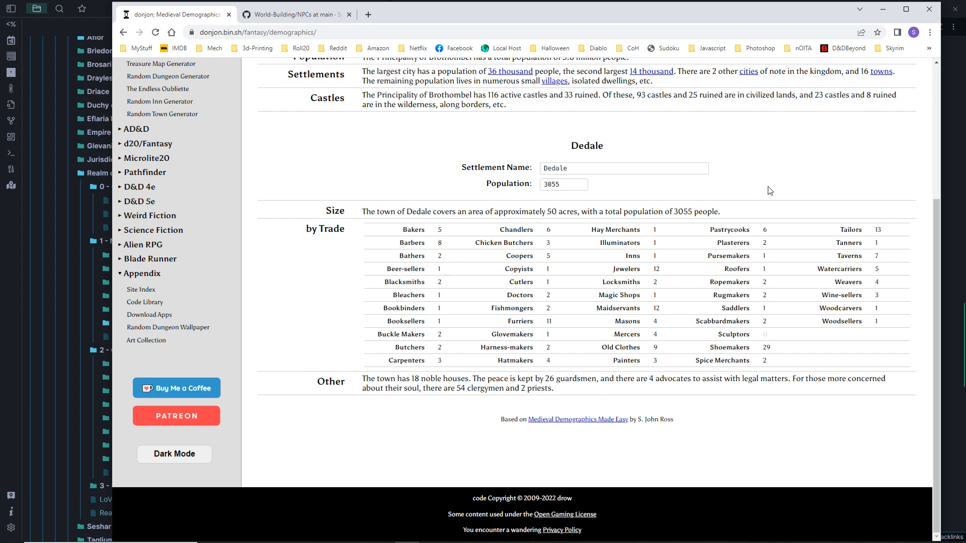
left_click_drag(544, 188, 570, 189)
left_click(744, 184)
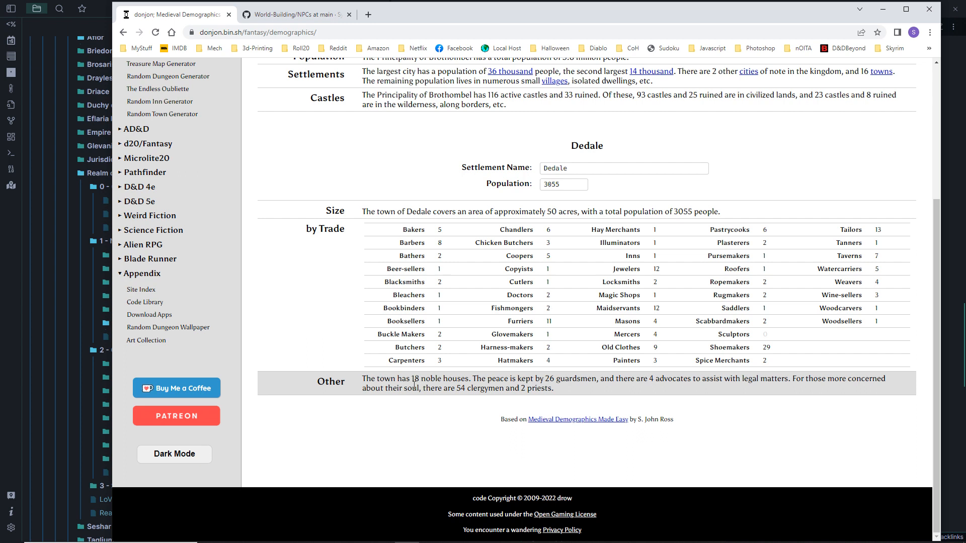
left_click_drag(539, 380, 567, 383)
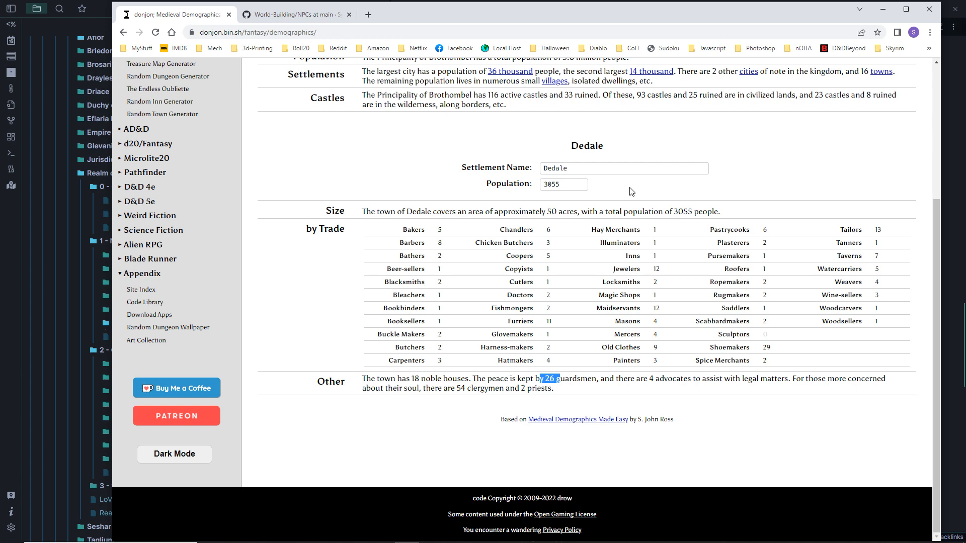
Return to Obsidian and compare the later professions in Horton's demographics with donjon's figures for Dedale
left_click(7, 265)
scroll(559, 317, "down", 10)
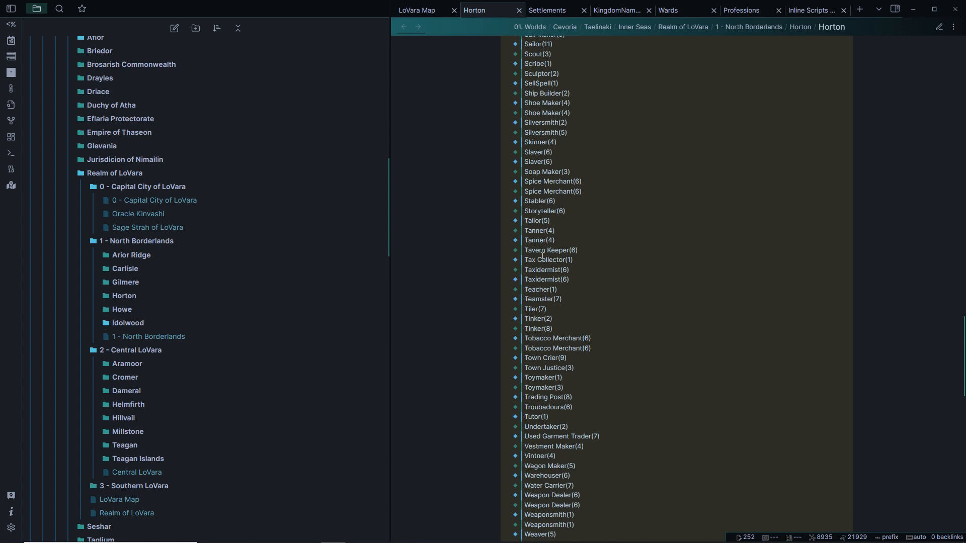
scroll(579, 256, "up", 4)
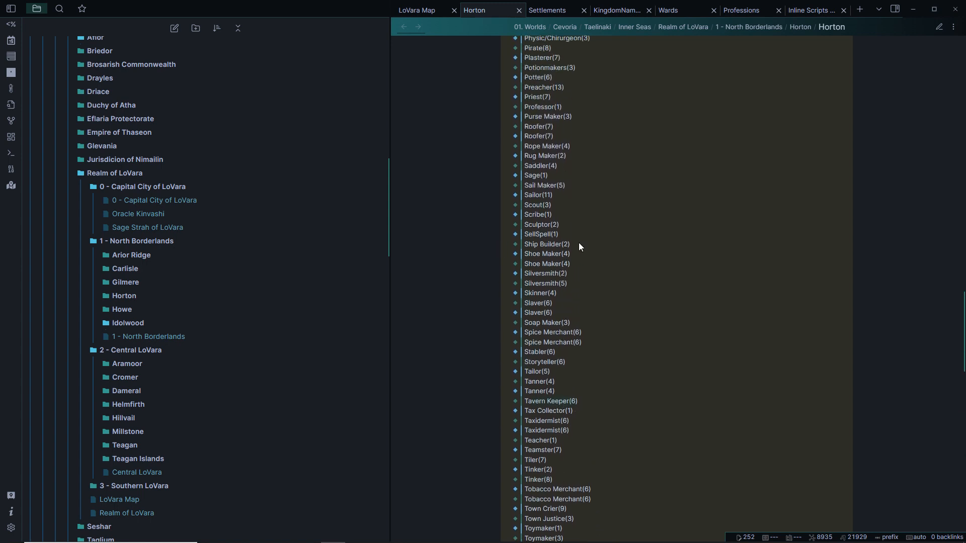
key("alt+Tab")
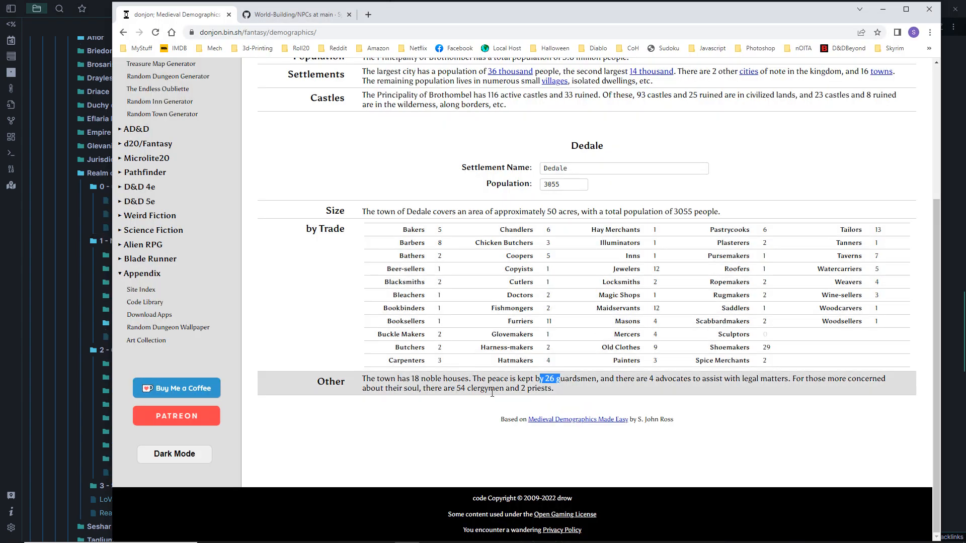
key("alt+Tab")
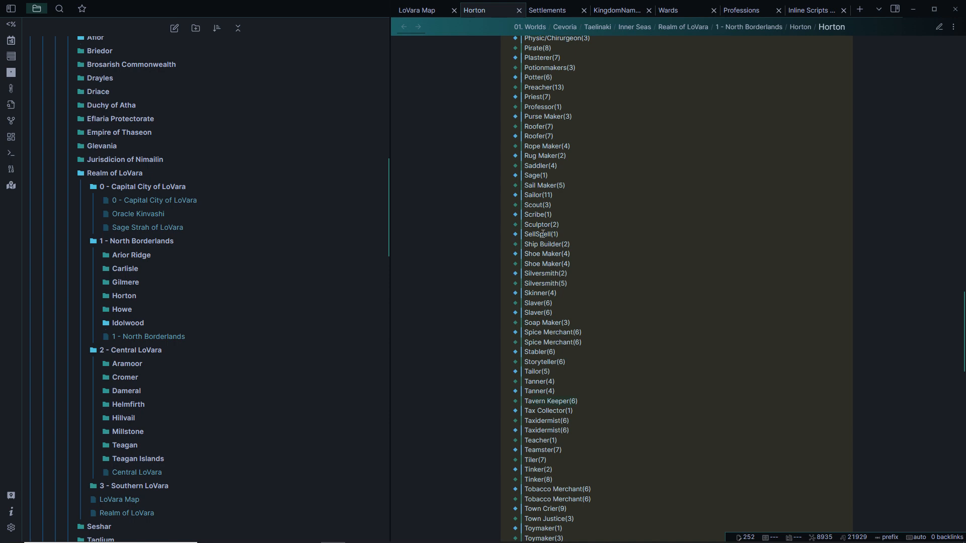
Review Horton's demographics from the priests back up through the farmers and craftsmen to the start of the list
scroll(542, 171, "up", 1)
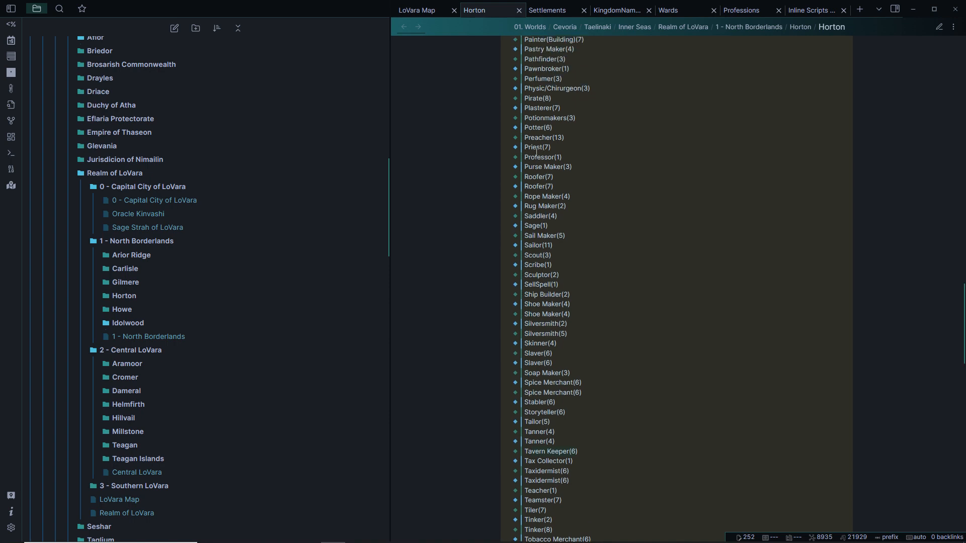
scroll(577, 158, "up", 5)
scroll(538, 196, "up", 2)
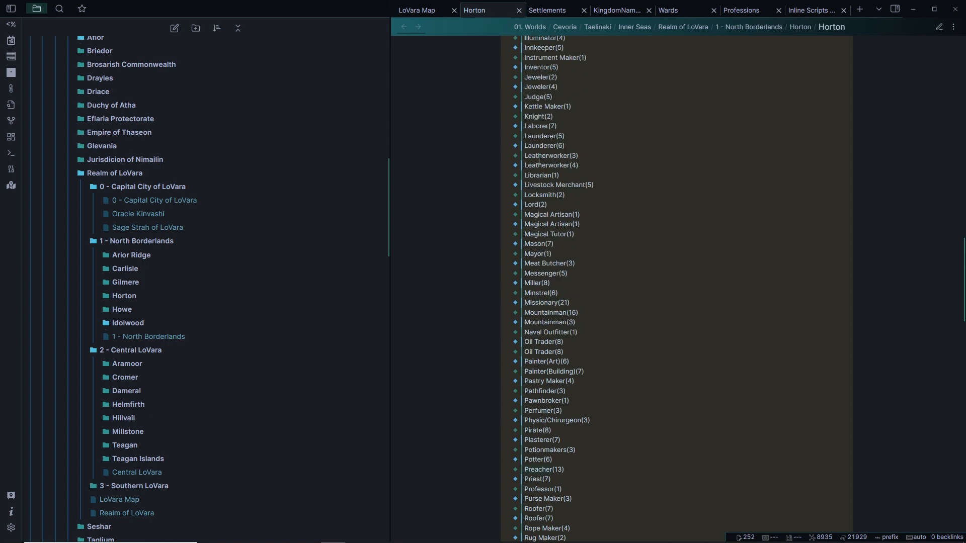
scroll(537, 120, "up", 2)
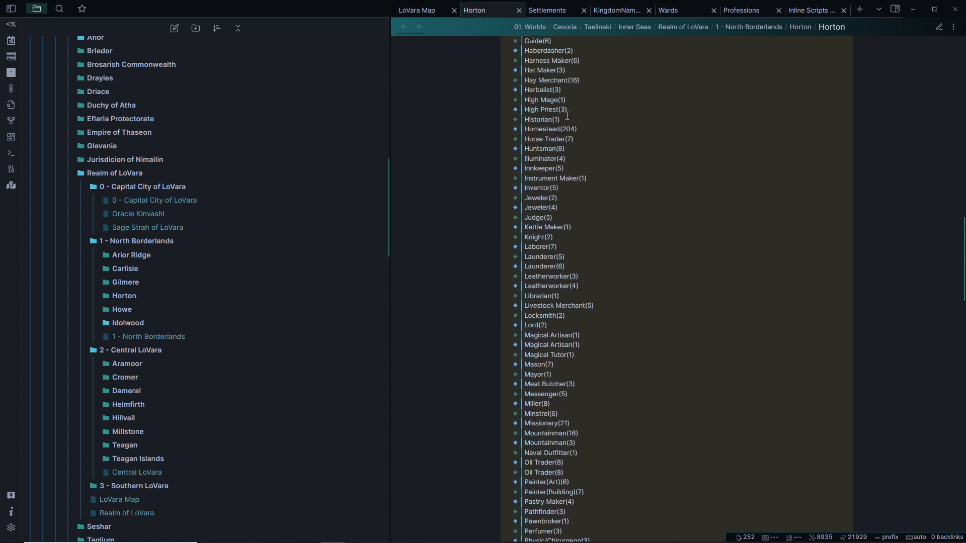
scroll(562, 118, "up", 9)
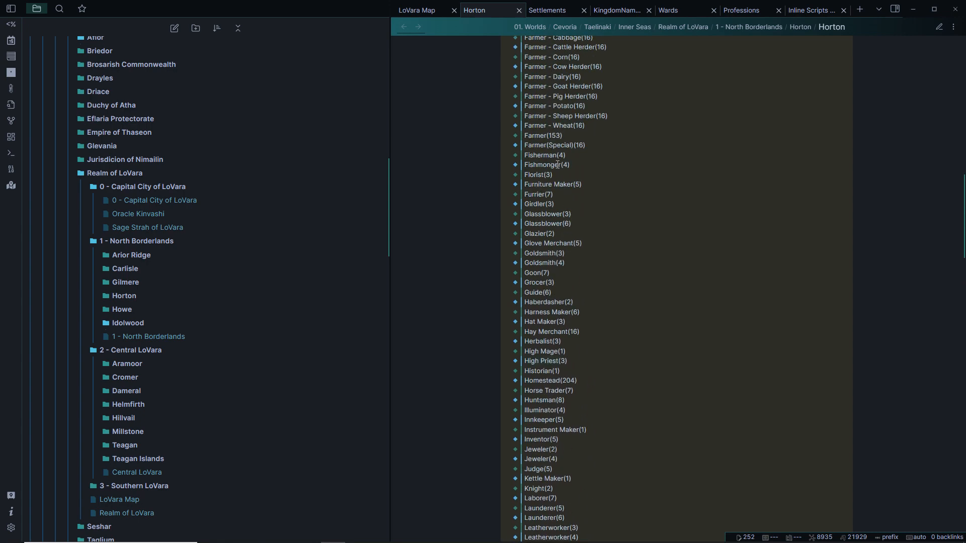
scroll(562, 188, "up", 3)
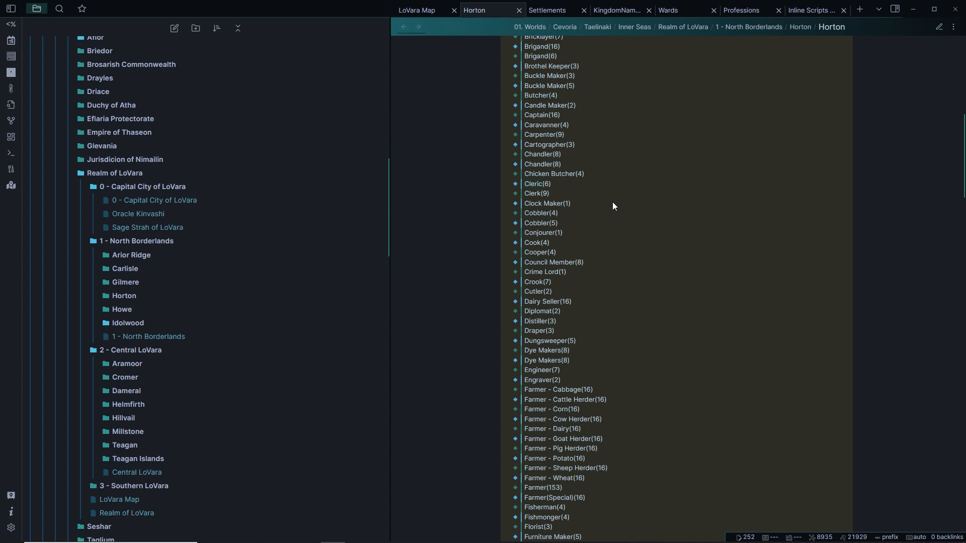
scroll(612, 204, "up", 4)
scroll(603, 201, "up", 1)
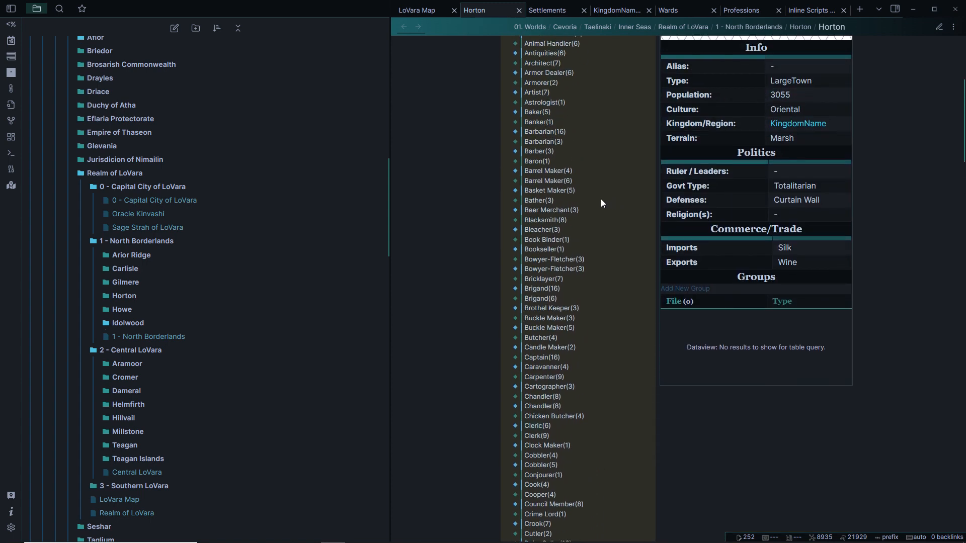
Compare donjon's Dedale trade figures in the browser with the professions in Horton's demographics in Obsidian
scroll(601, 198, "up", 1)
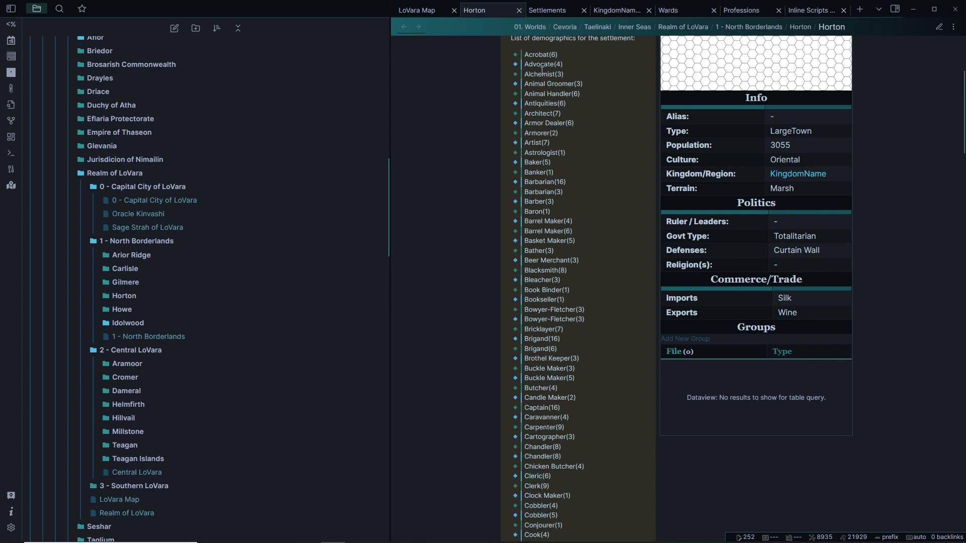
key("alt+Tab")
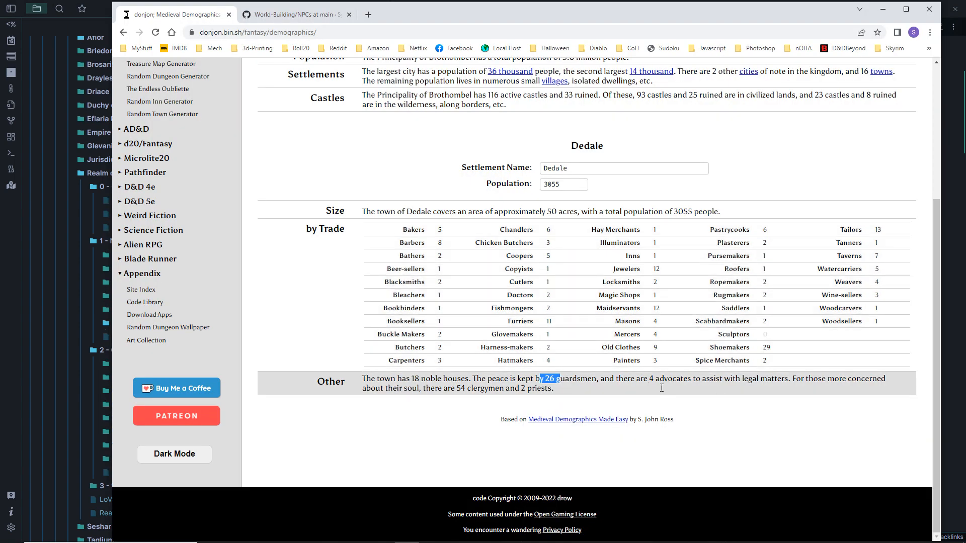
left_click(6, 271)
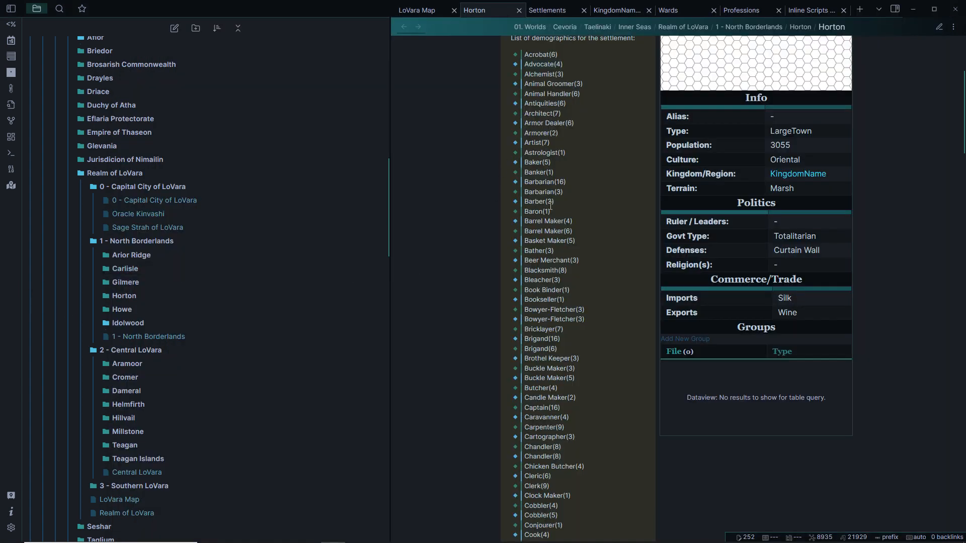
scroll(550, 206, "down", 7)
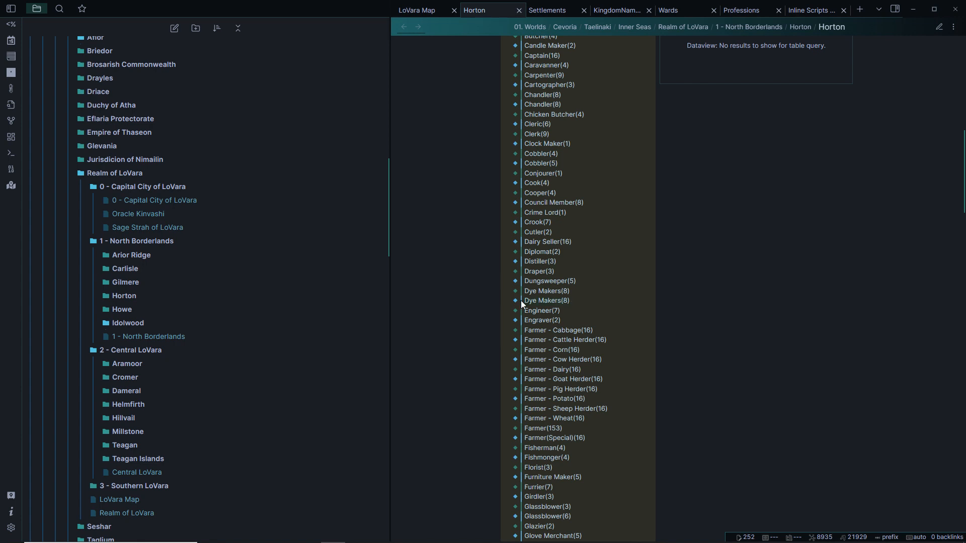
scroll(563, 326, "down", 4)
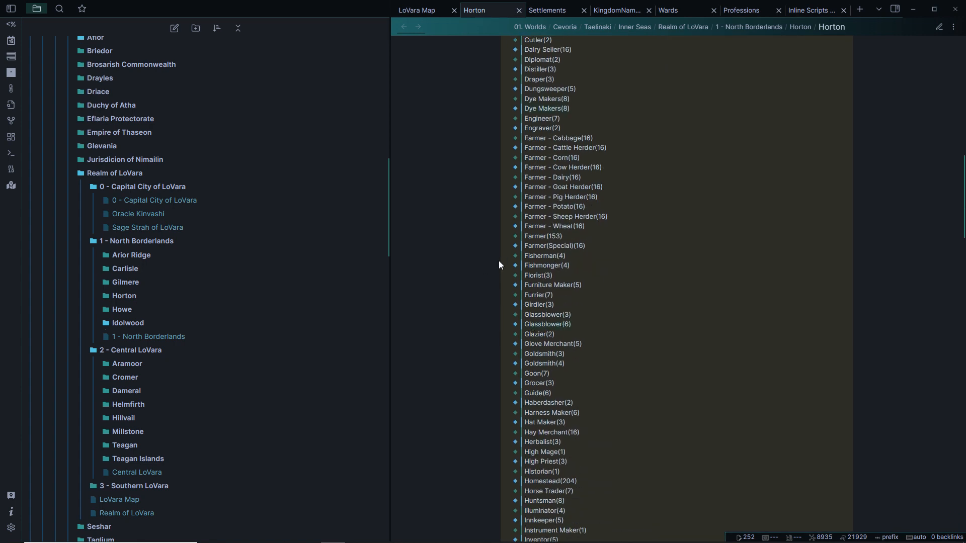
scroll(478, 252, "down", 8)
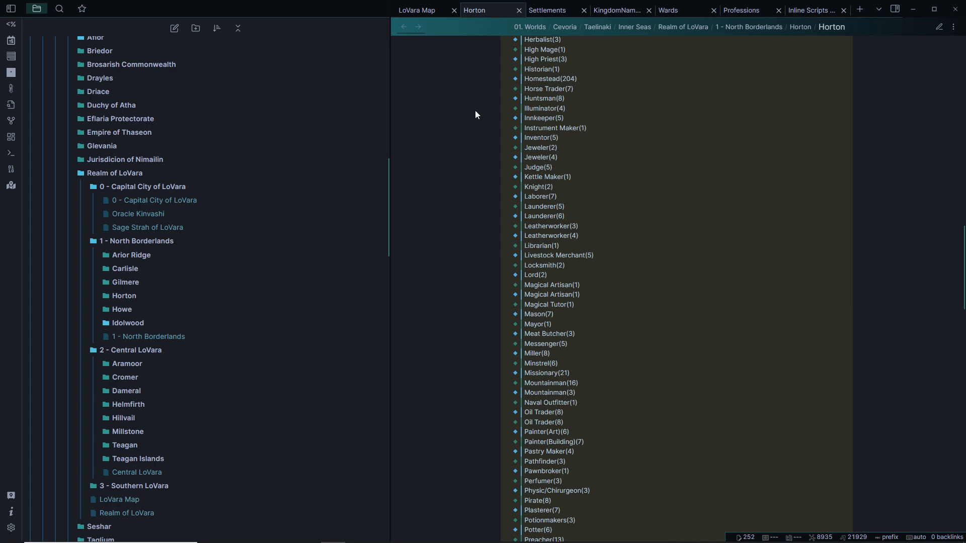
scroll(472, 115, "up", 20)
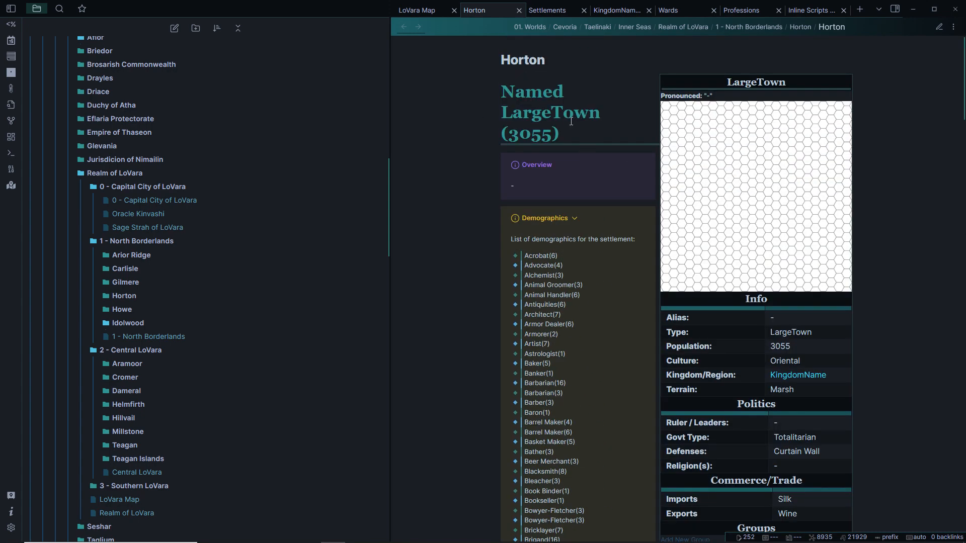
Open Horton's note for editing and set its kingdom to Realm of LoVara and region to Northern Borderlands
left_click(939, 26)
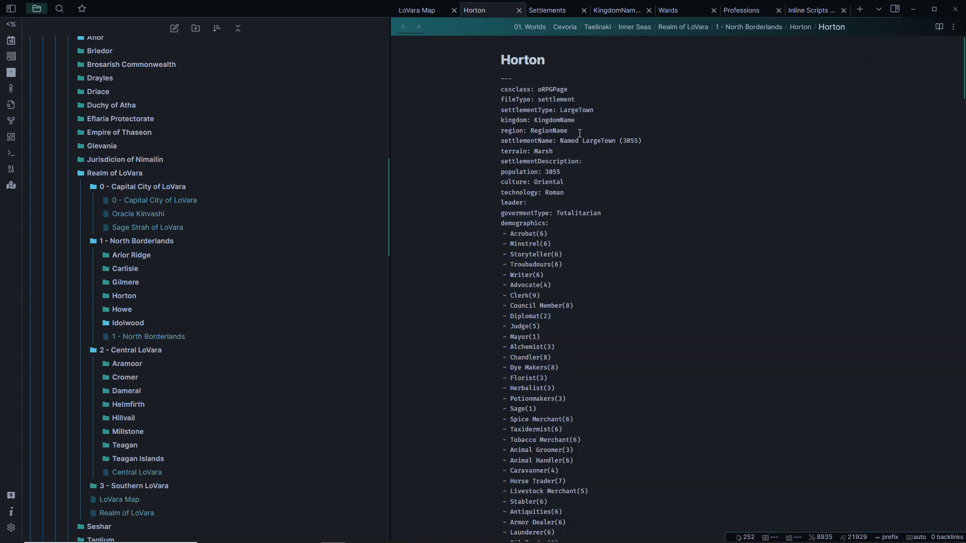
left_click(593, 123)
key("ctrl+BackSpace")
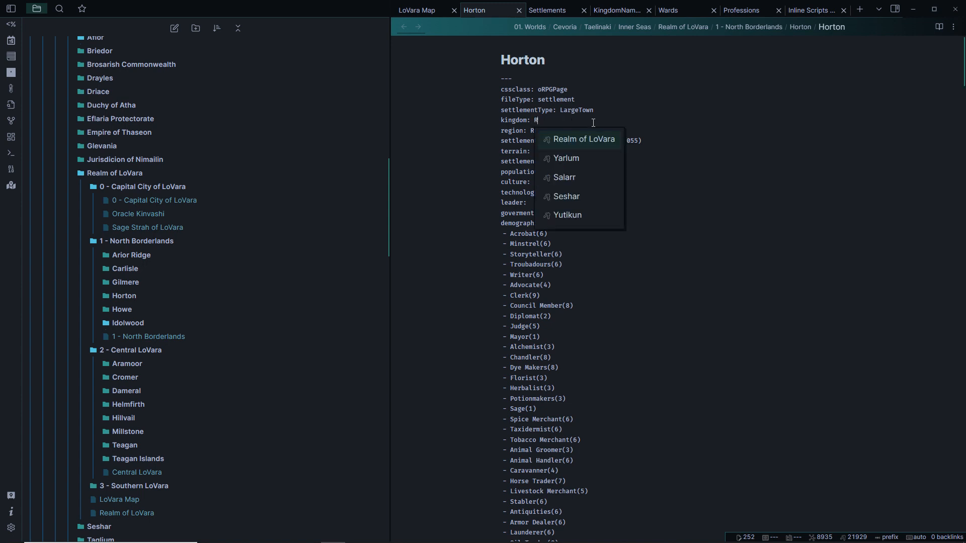
key("Return")
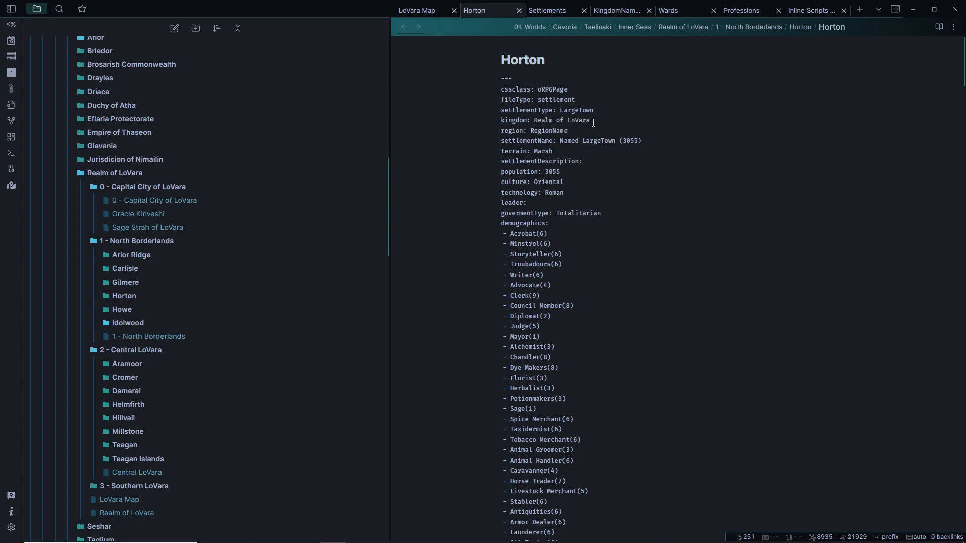
key("Down")
key("ctrl+BackSpace")
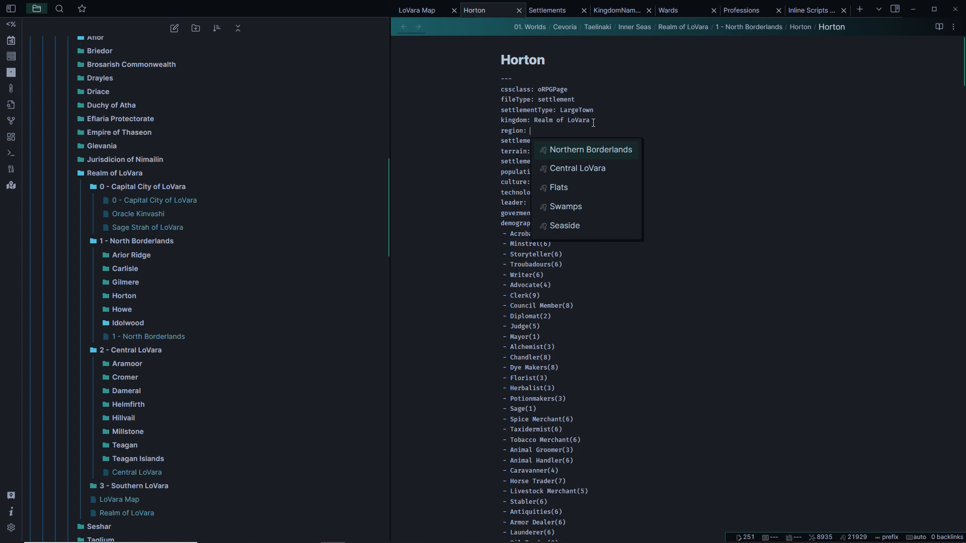
type("Nor")
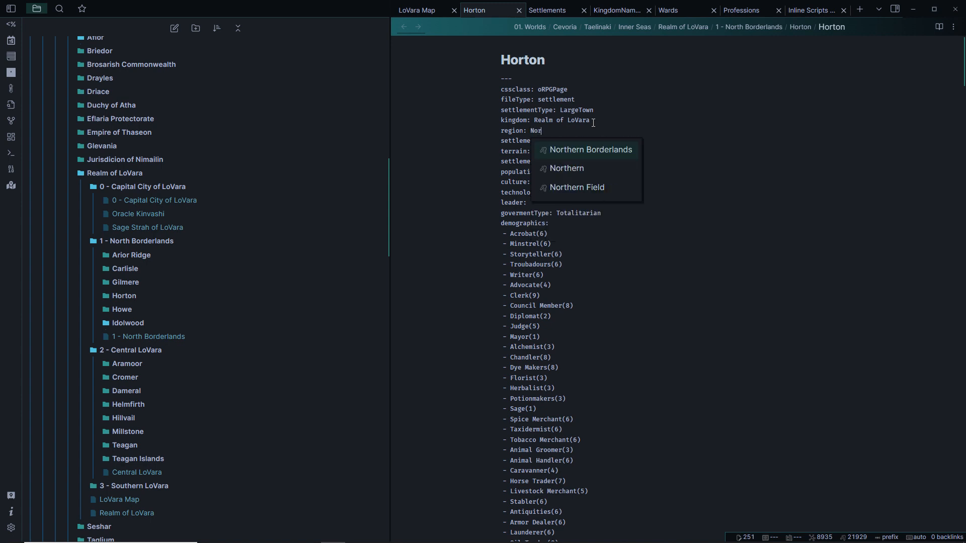
key("Return")
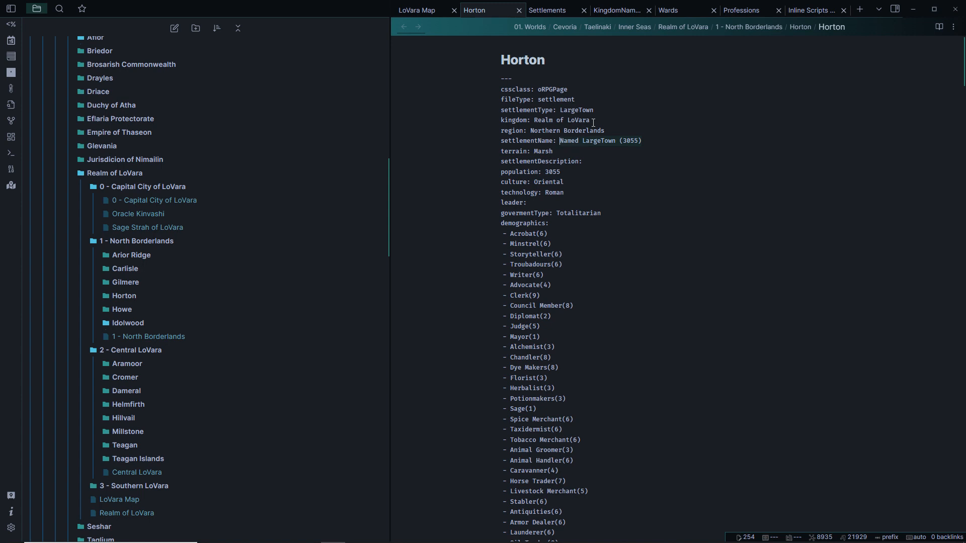
Set Horton's settlementName to Horton and its terrain to Hilly Woods in the frontmatter
type("Horton")
key("Down")
key("ctrl+BackSpace")
type("Hilly Woods")
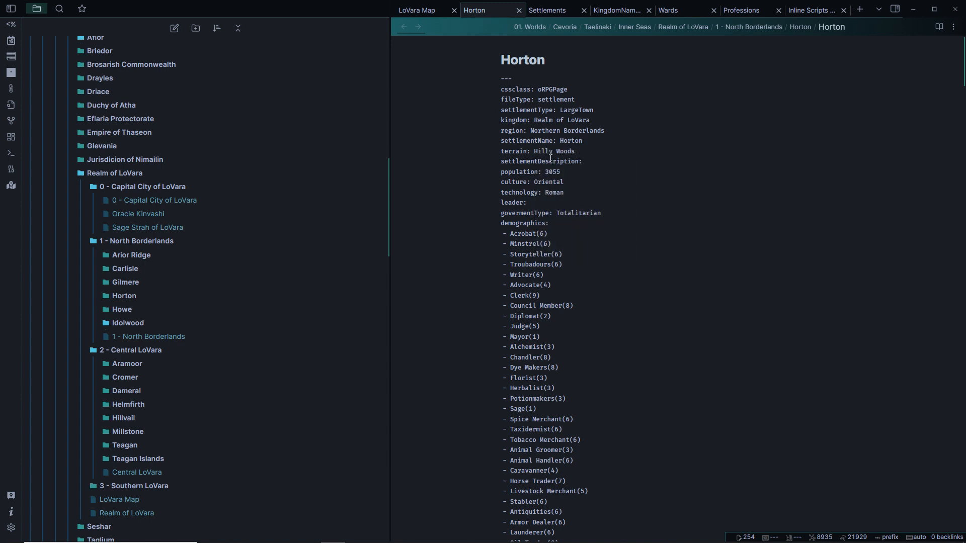
left_click(576, 175)
Review the rest of Horton's note, from the demographics through the expanded Districts list to the General Notes section
scroll(606, 220, "down", 20)
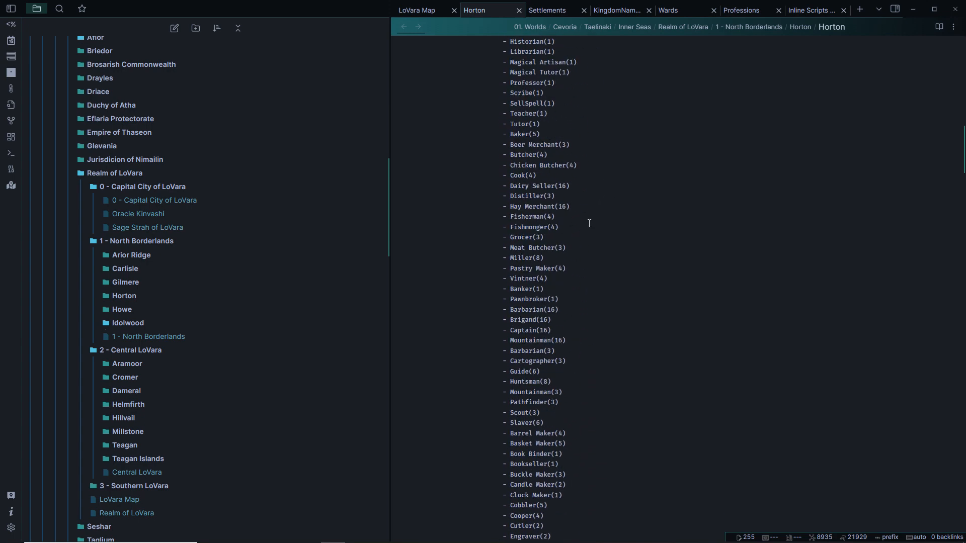
scroll(589, 223, "down", 20)
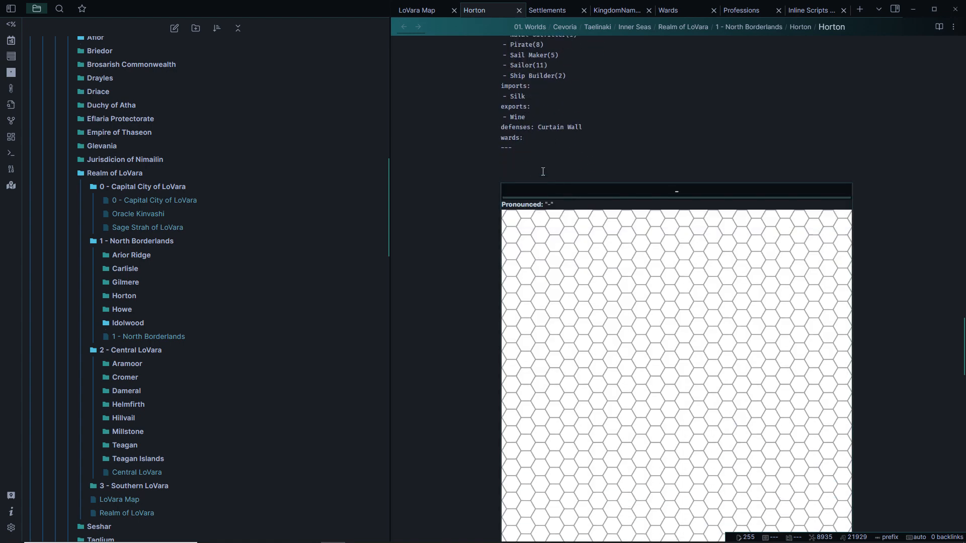
scroll(519, 178, "down", 20)
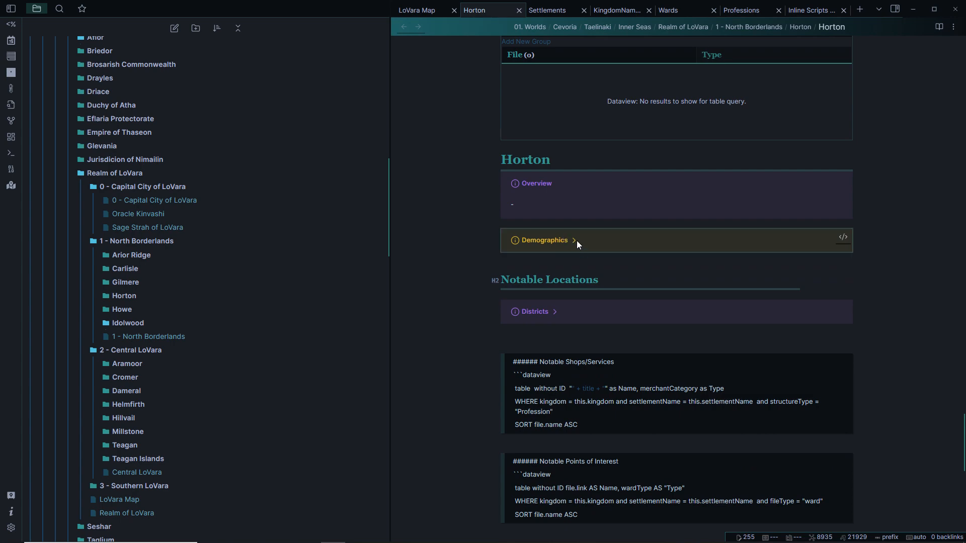
left_click(555, 311)
scroll(569, 277, "down", 3)
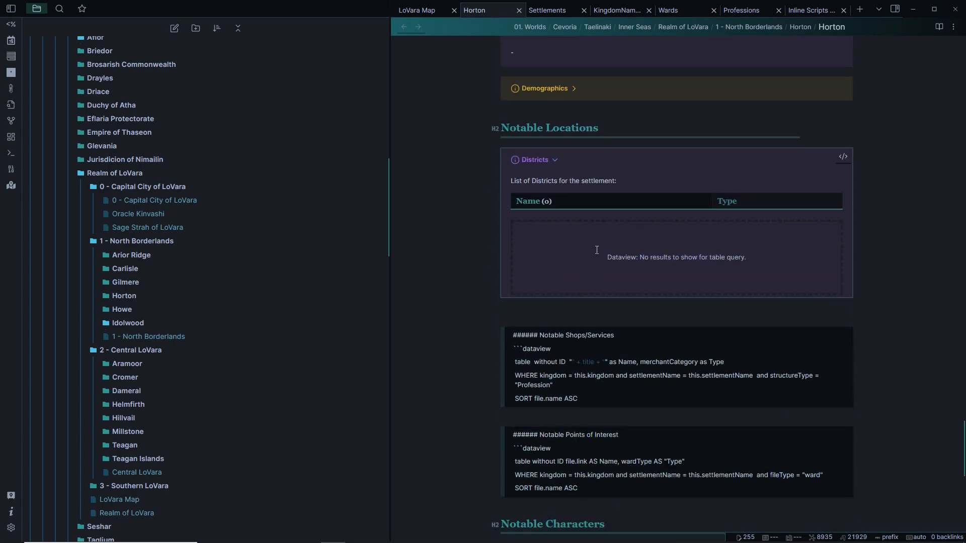
scroll(595, 282, "down", 10)
left_click(589, 274)
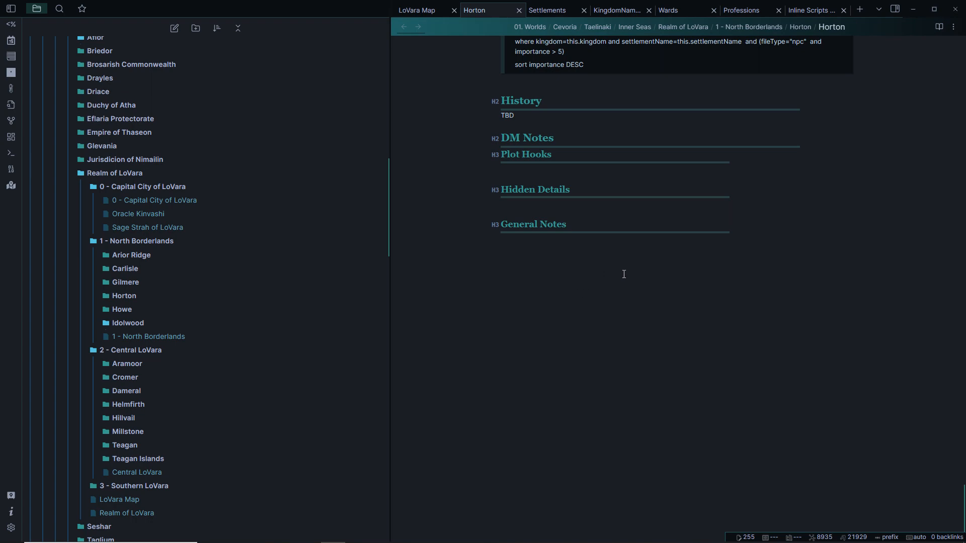
scroll(624, 274, "up", 11)
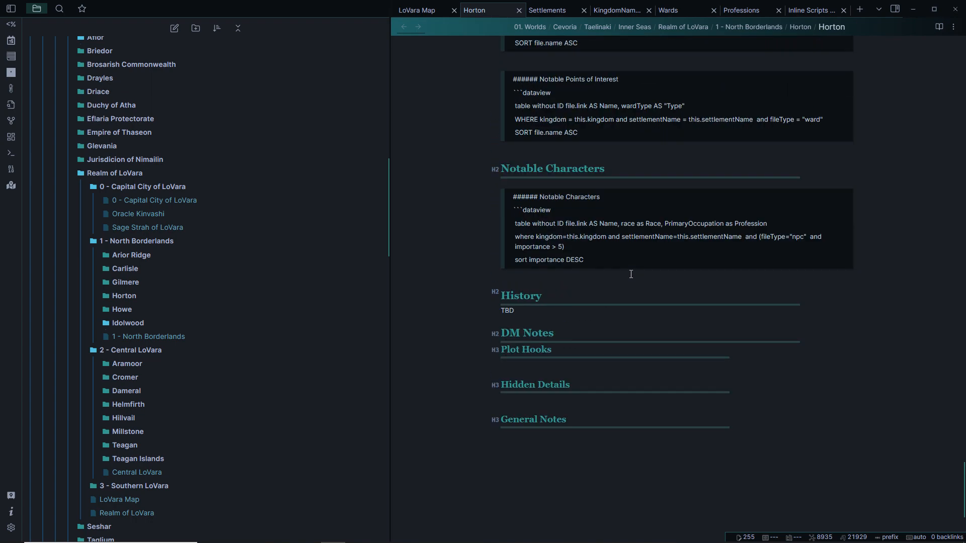
scroll(533, 382, "down", 7)
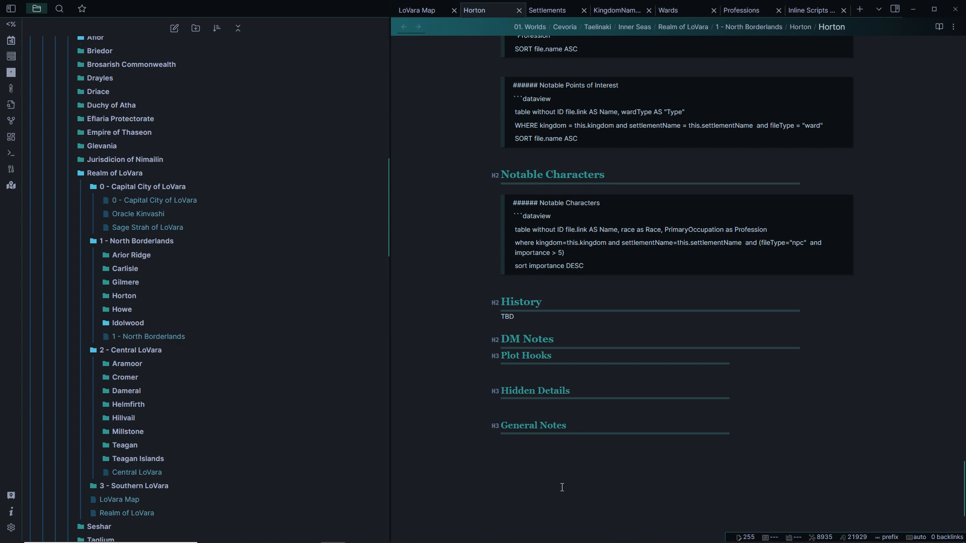
Look through the available inline scripts and run ;;getWard below General Notes to insert a link to a random ward
type(":")
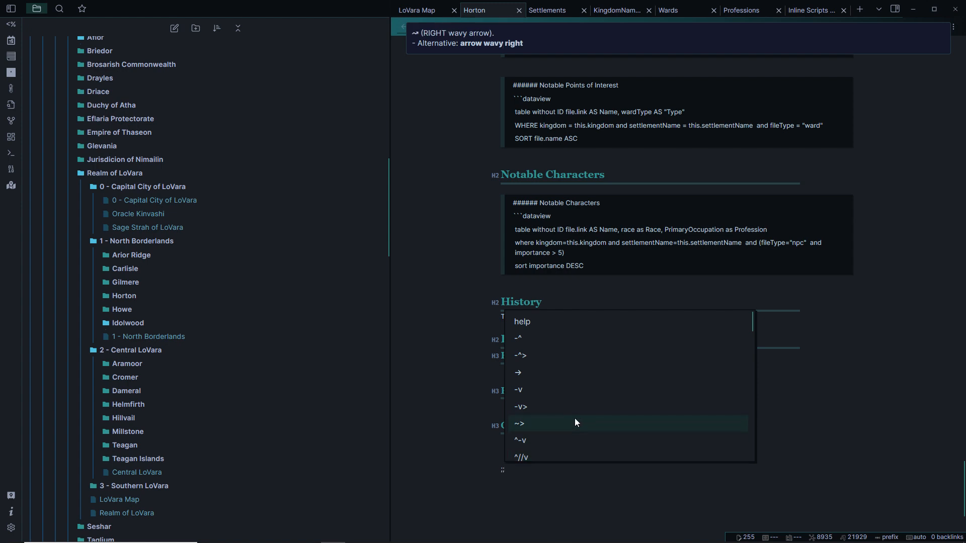
scroll(575, 391, "down", 5)
scroll(575, 391, "down", 20)
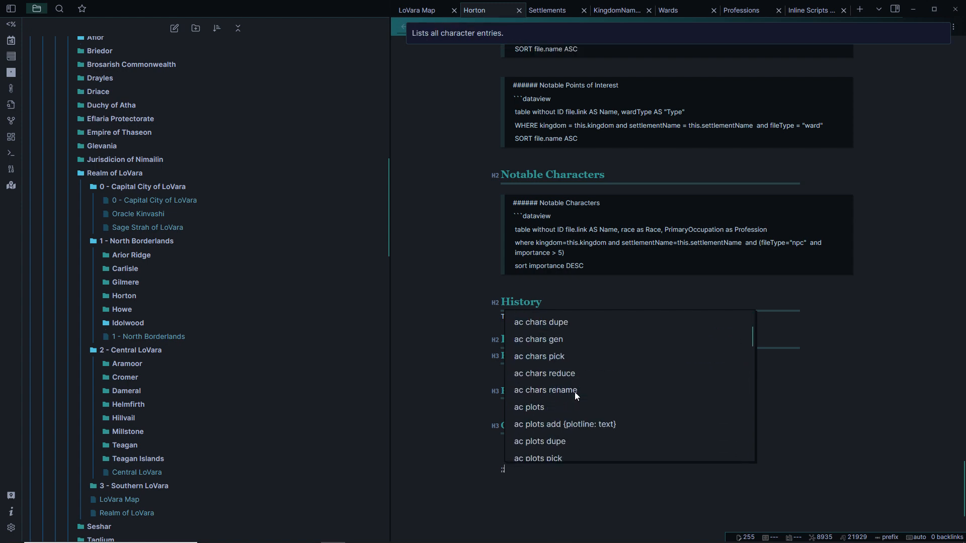
scroll(574, 391, "down", 15)
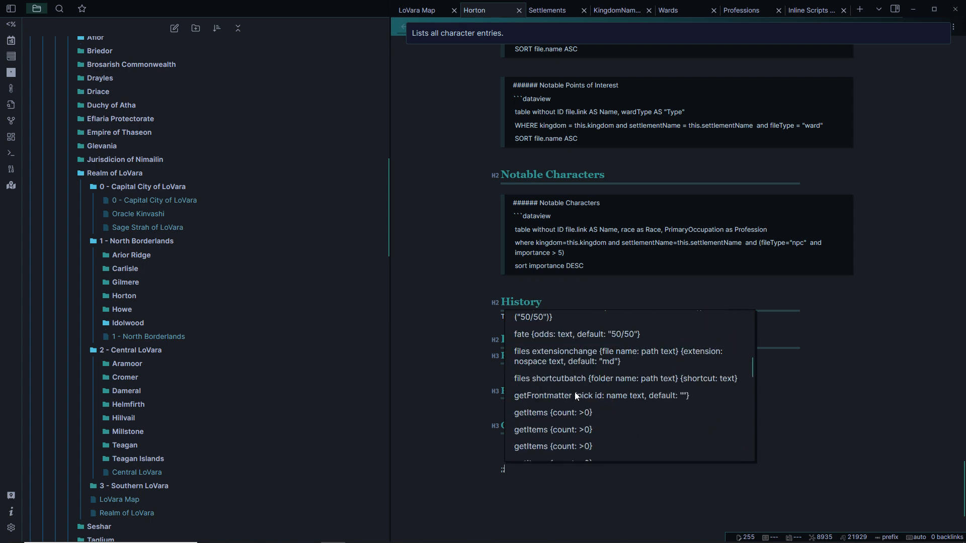
scroll(574, 392, "up", 1)
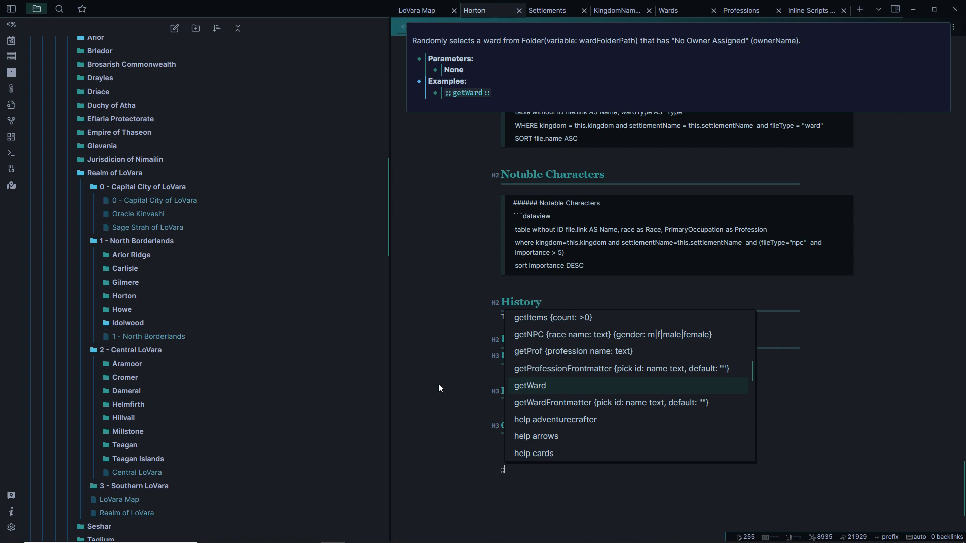
left_click(452, 385)
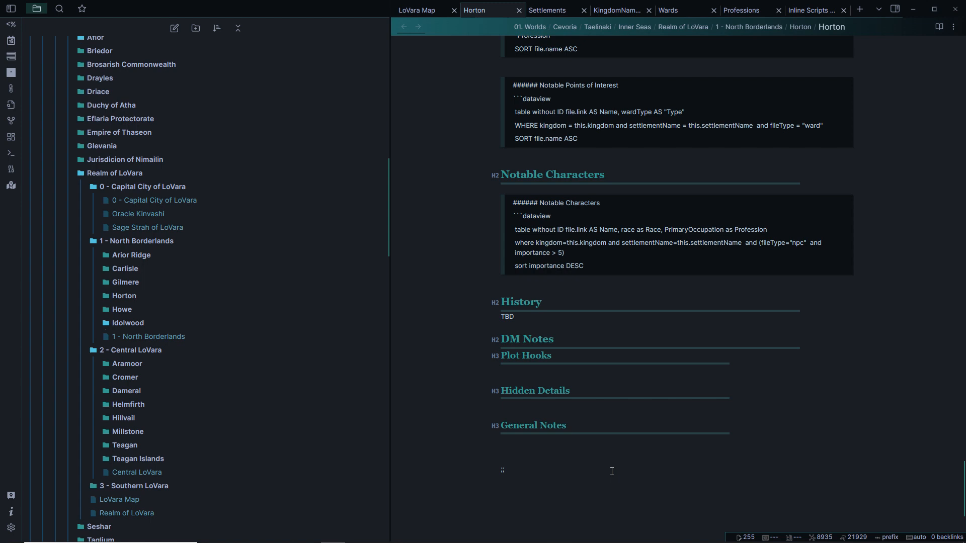
type(";getWard")
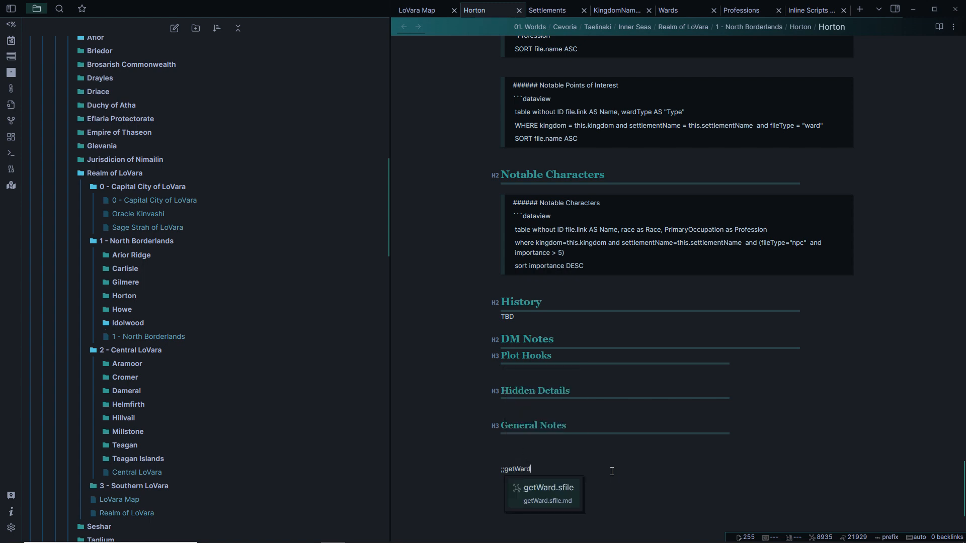
key("Return")
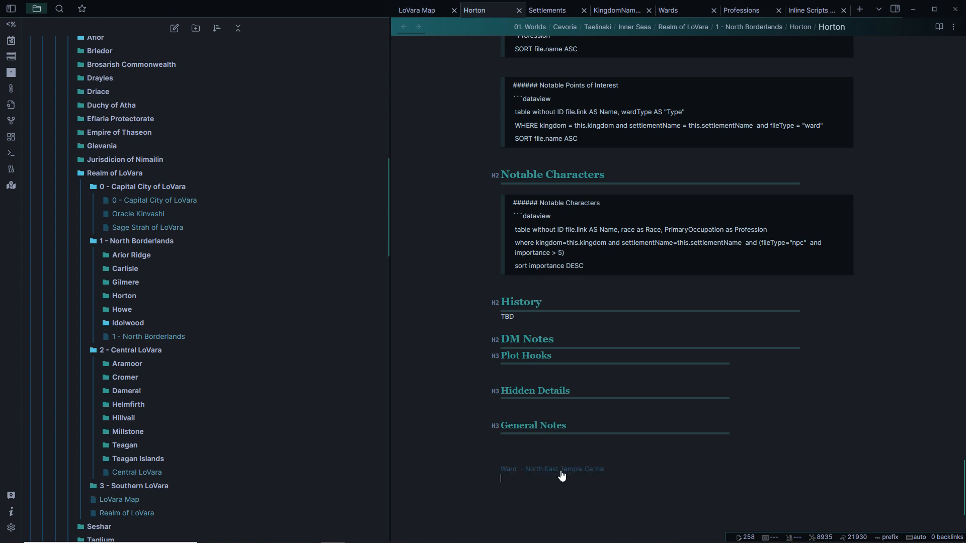
Open the Ward - North East Temple Center note in its own tab and set its kingdom to Realm of LoVara
mouse_move(561, 475)
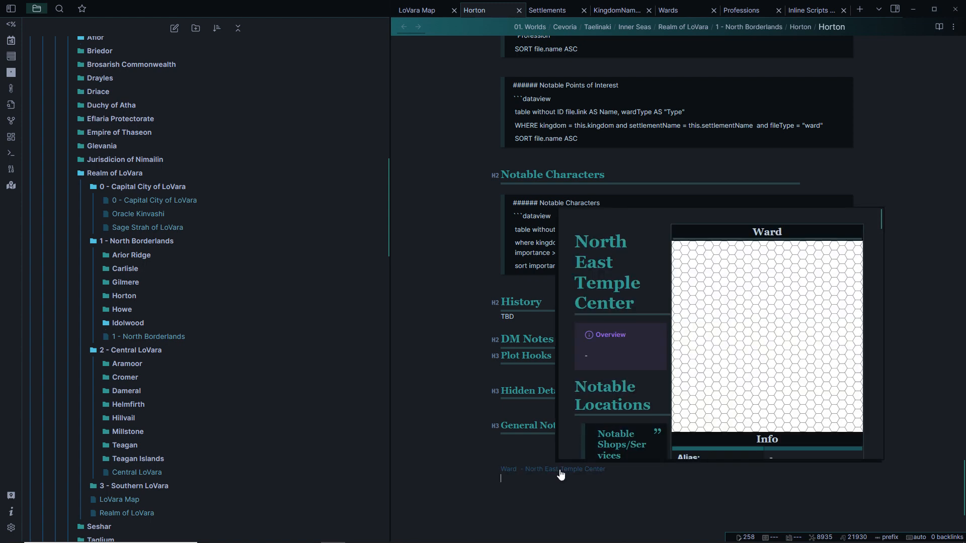
left_click(542, 470, "ctrl")
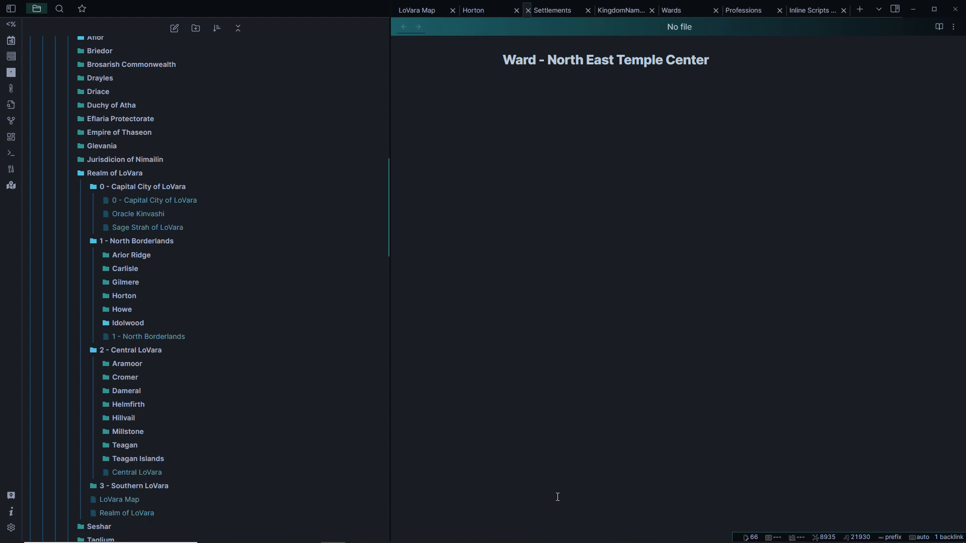
left_click(552, 123)
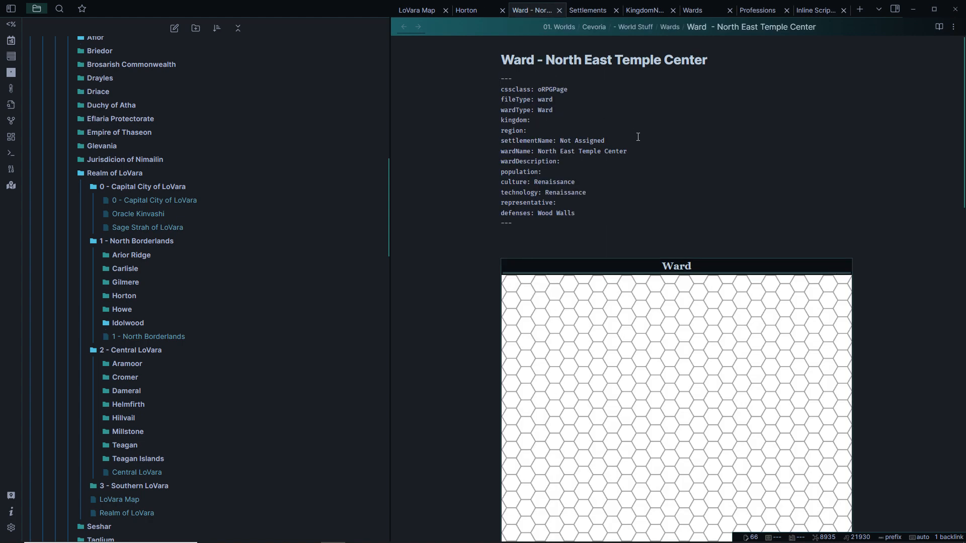
type("Realm")
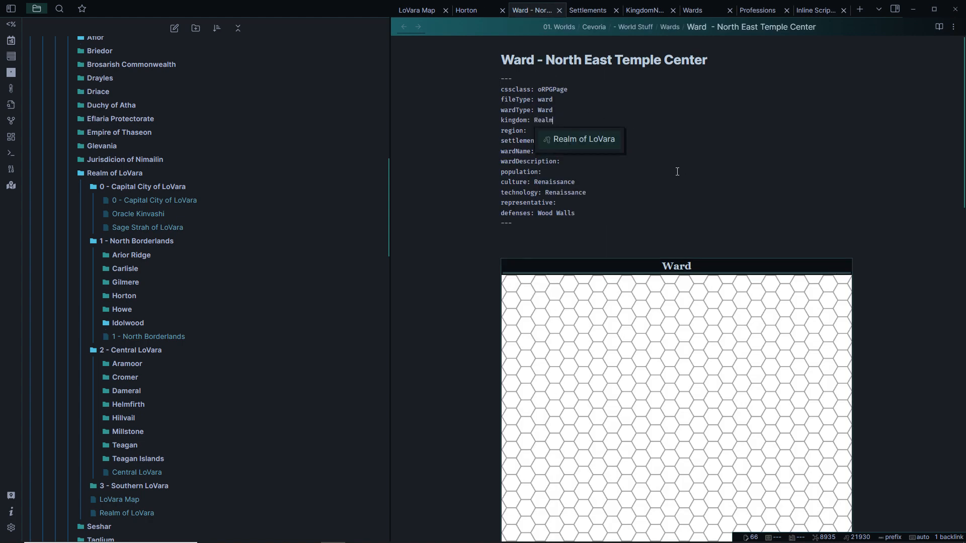
key("Return")
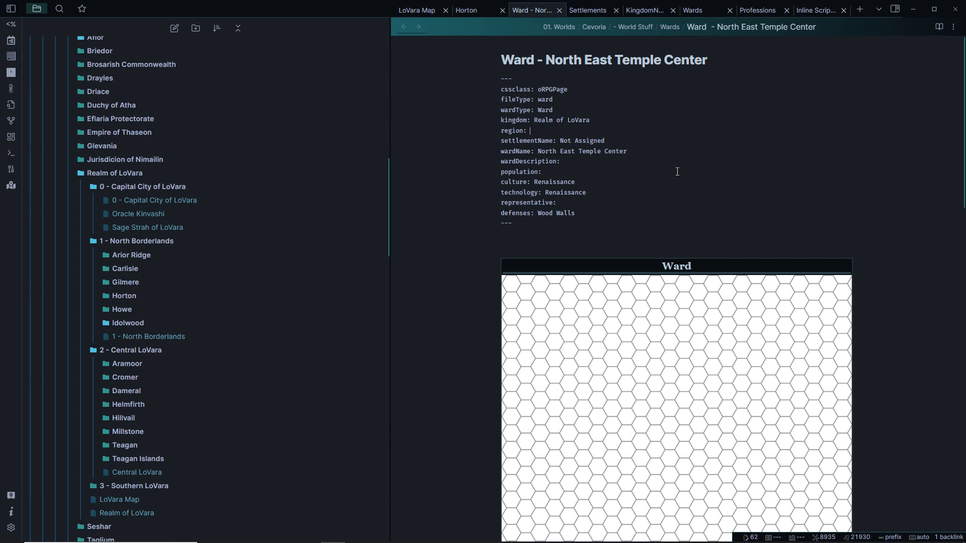
Set the ward's region to Northern Borderlands and its settlementName to Horton
type("No")
key("Return")
type("Horton")
key("Escape")
Return to Horton's note in reading view and check the Notable Points of Interest table for the assigned ward
left_click(471, 12)
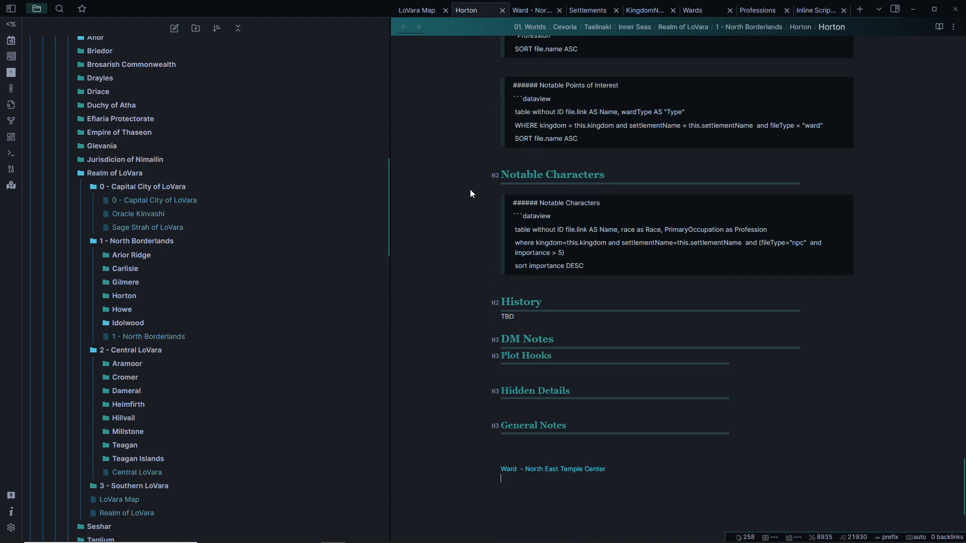
left_click(939, 27)
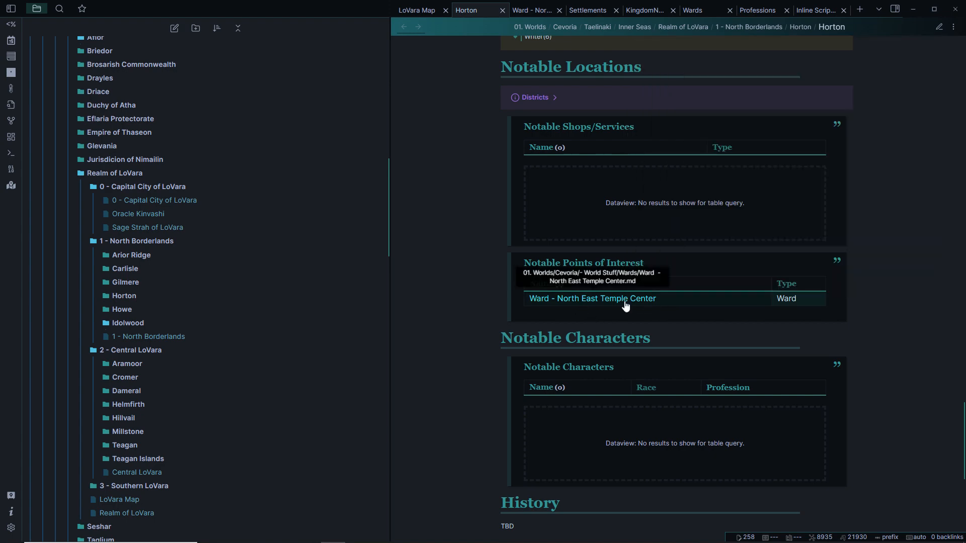
Expand the Districts callout in Horton's note and compare its ward listing with the Notable Points of Interest table
scroll(680, 302, "up", 5)
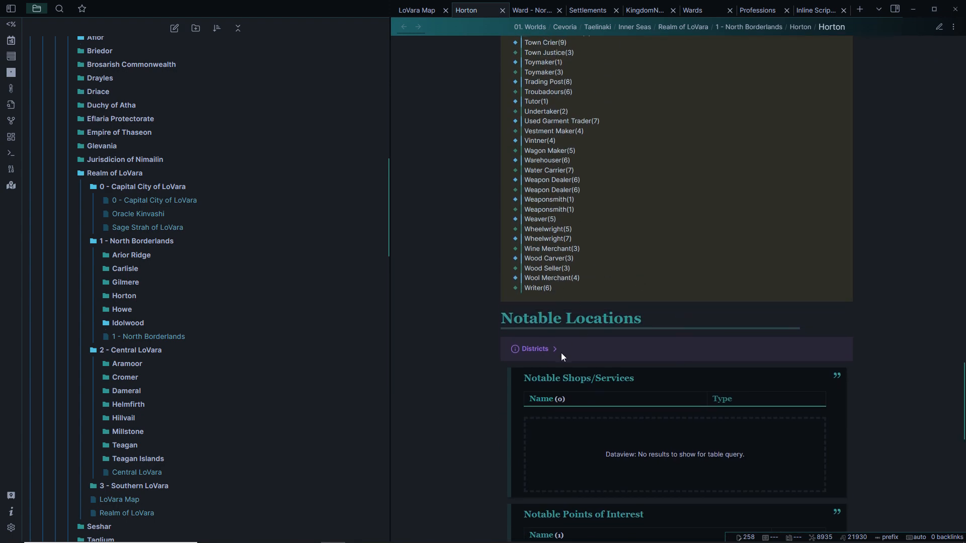
left_click(558, 348)
scroll(579, 322, "down", 2)
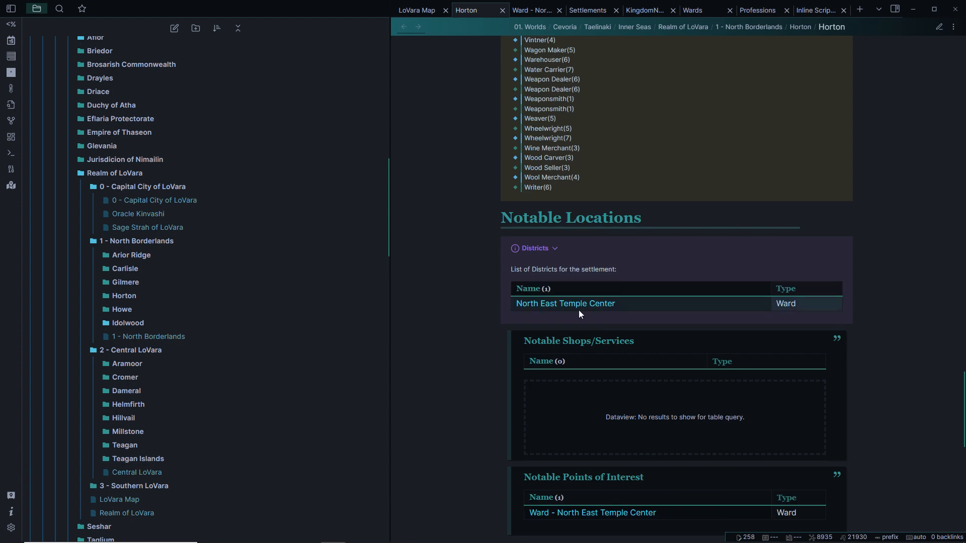
scroll(619, 353, "down", 2)
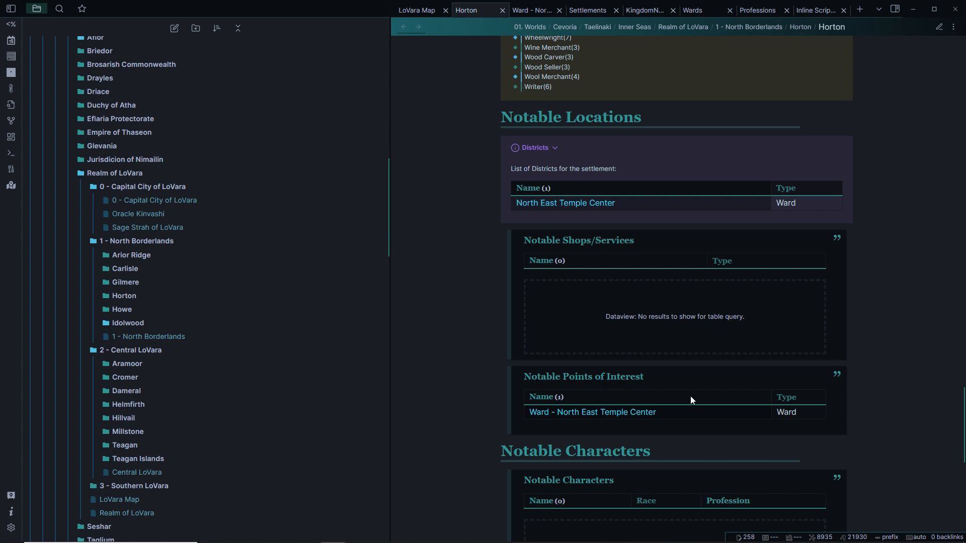
scroll(622, 364, "up", 2)
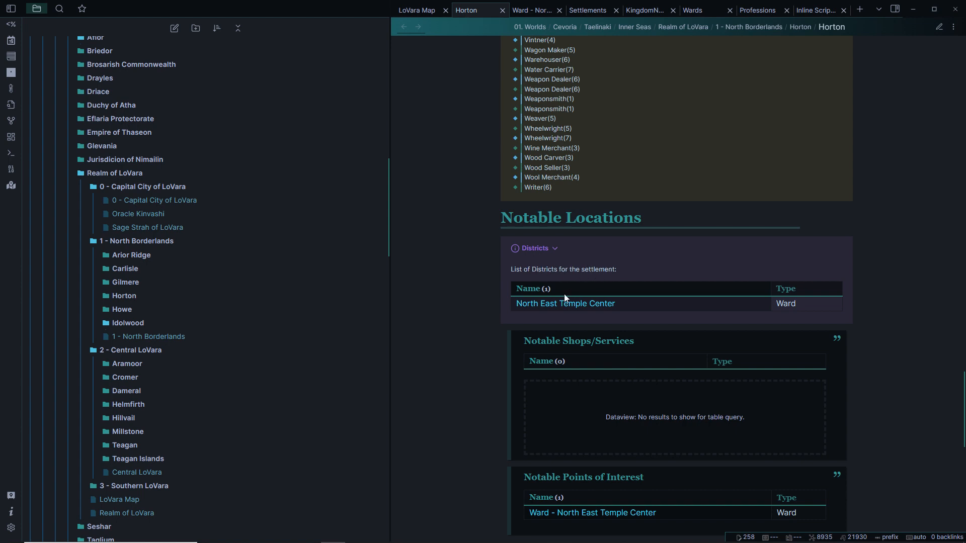
scroll(518, 297, "down", 10)
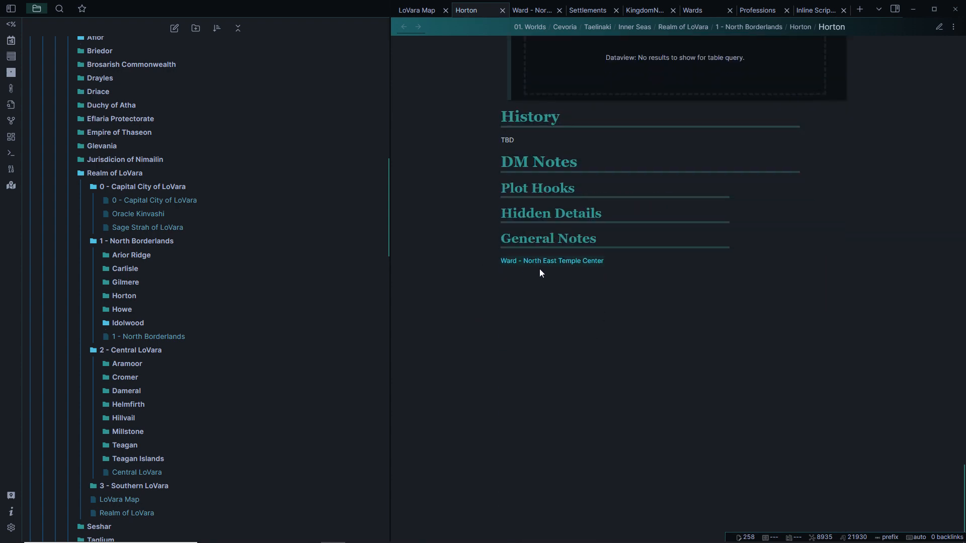
Move the Ward - North East Temple Center link from General Notes to a list item under Horton's wards property
left_click(939, 27)
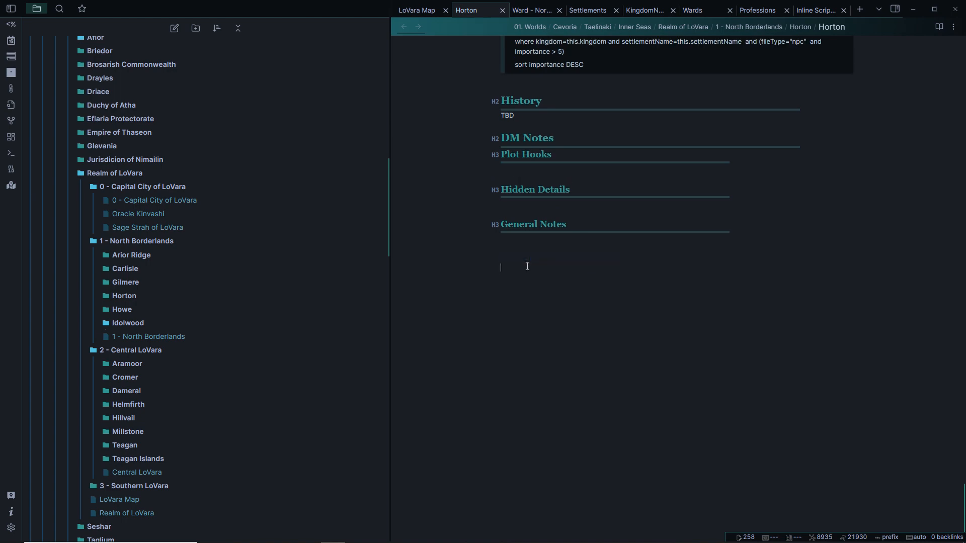
scroll(525, 265, "up", 15)
scroll(518, 264, "up", 12)
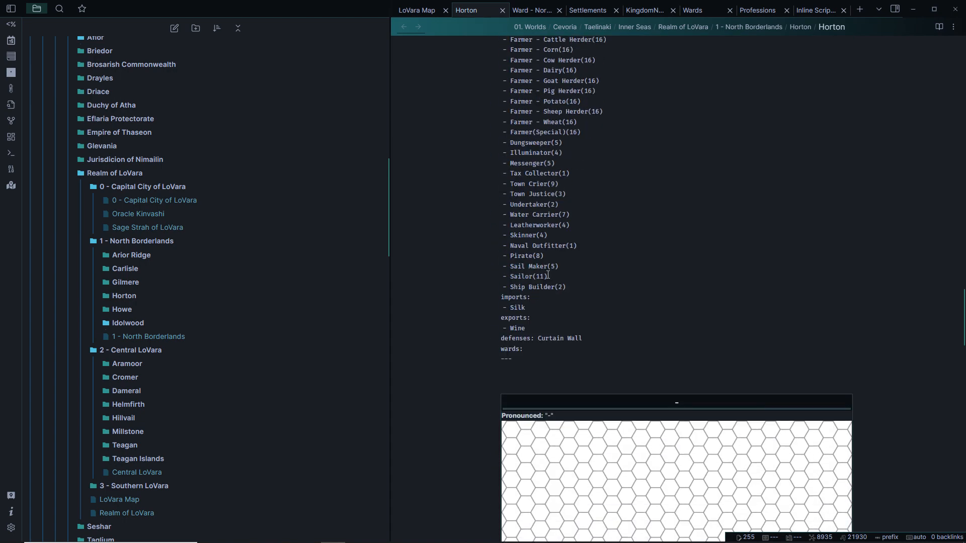
key("Return")
type("-")
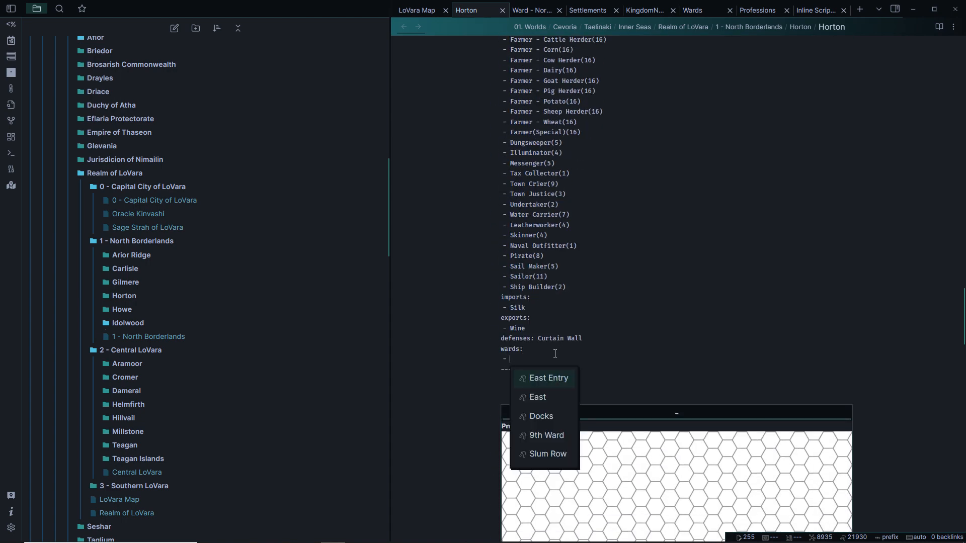
type("[[Ward  - North East Temple Center]]")
Remove the double link brackets around Ward - North East Temple Center in the wards property, leaving plain text
key("BackSpace")
key("BackSpace")
key("BackSpace")
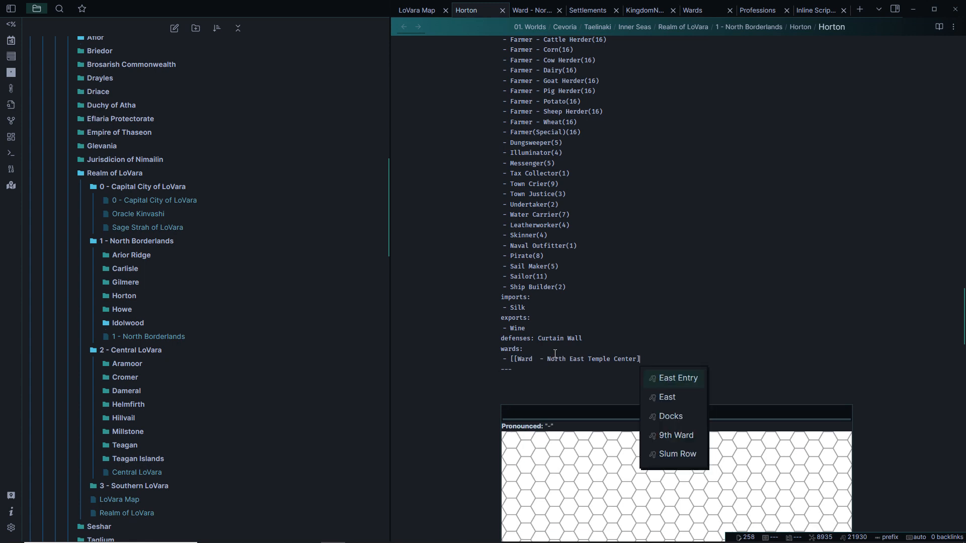
key("ctrl+Left")
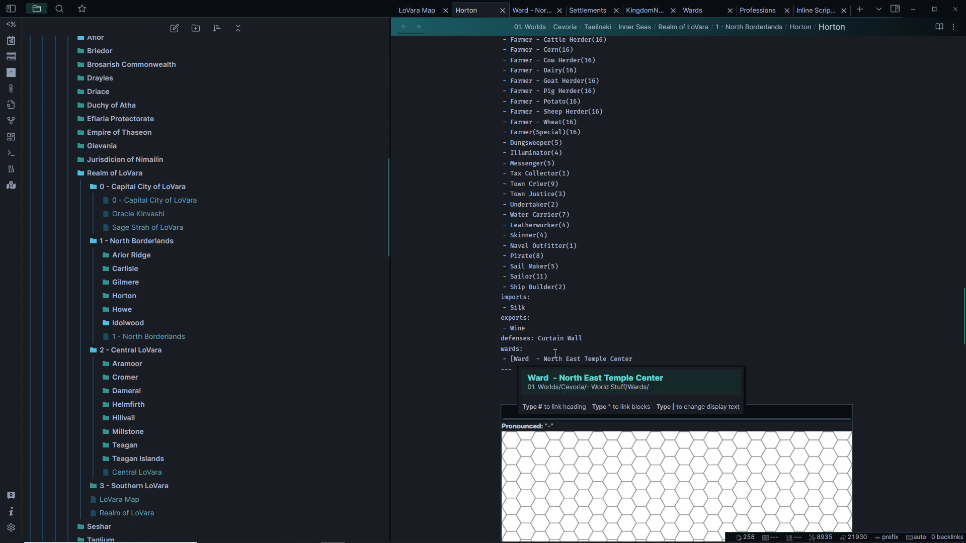
key("BackSpace")
key("BackSpace")
key("Escape")
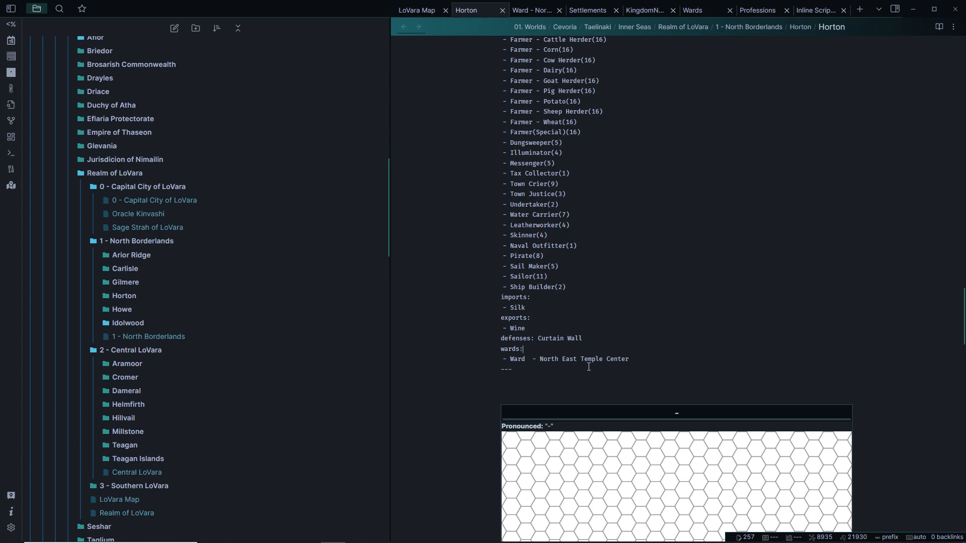
Return Horton's note to reading view and look over its settlement information and demographics
scroll(589, 366, "down", 10)
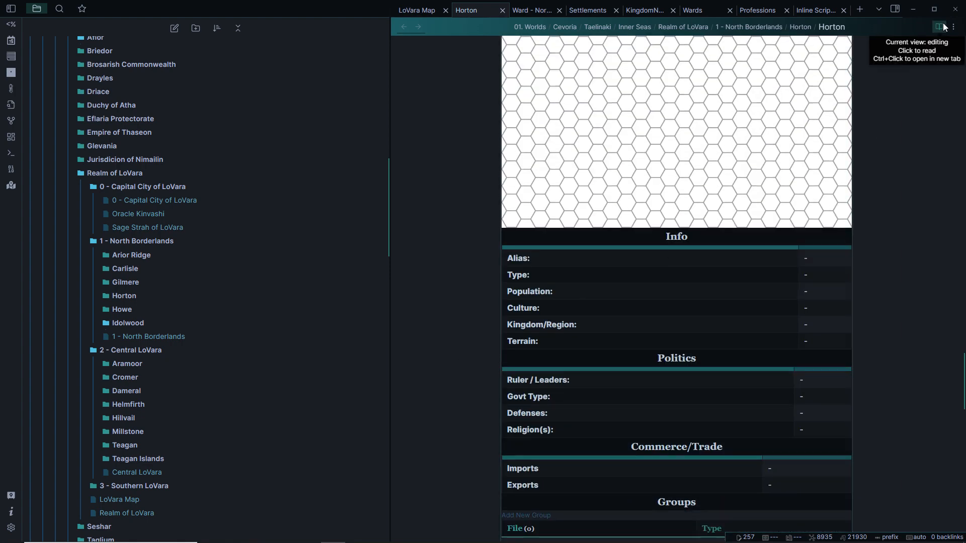
left_click(943, 27)
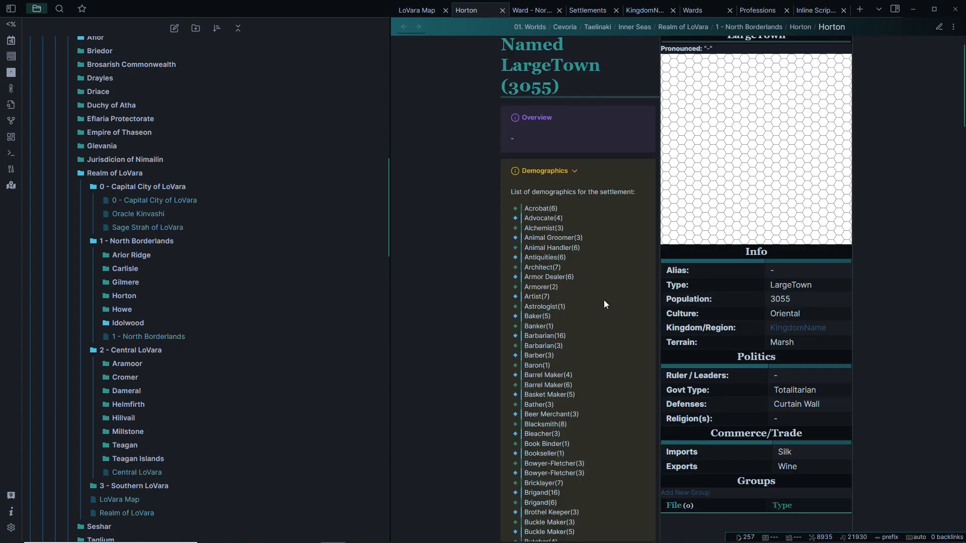
scroll(604, 300, "down", 15)
Show the Ward - North East Temple Center note in reading view and examine its settlement details and notable locations and characters tables
left_click(939, 27)
scroll(609, 324, "down", 8)
scroll(586, 306, "up", 10)
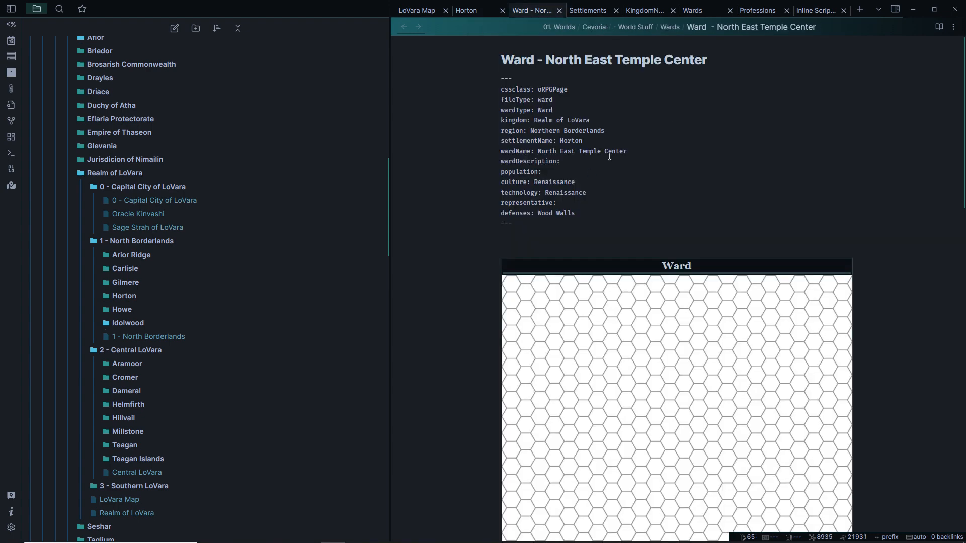
left_click(942, 30)
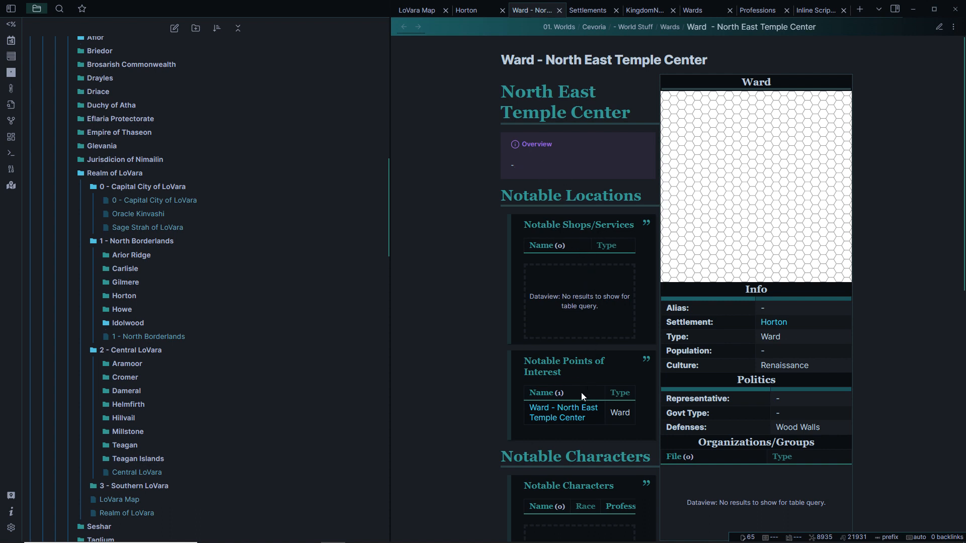
mouse_move(569, 422)
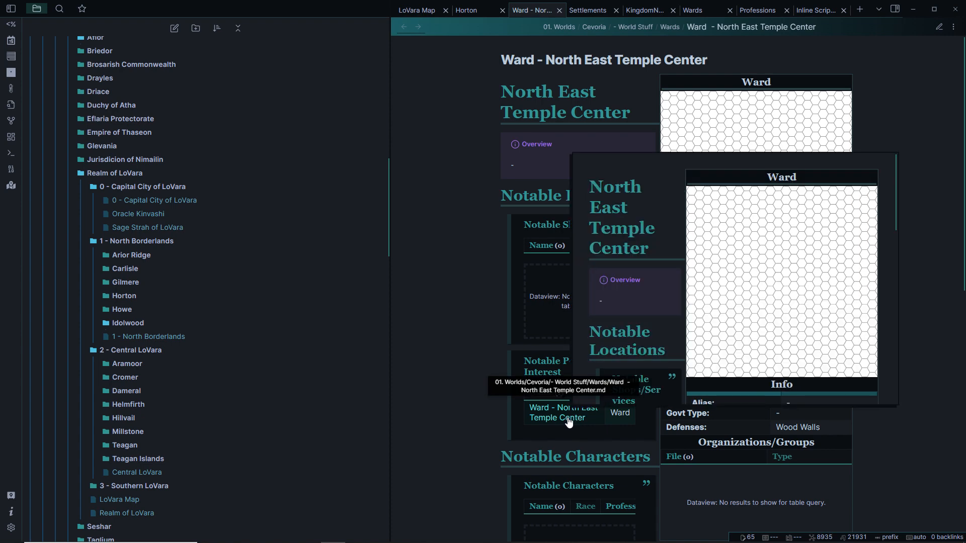
scroll(479, 416, "down", 2)
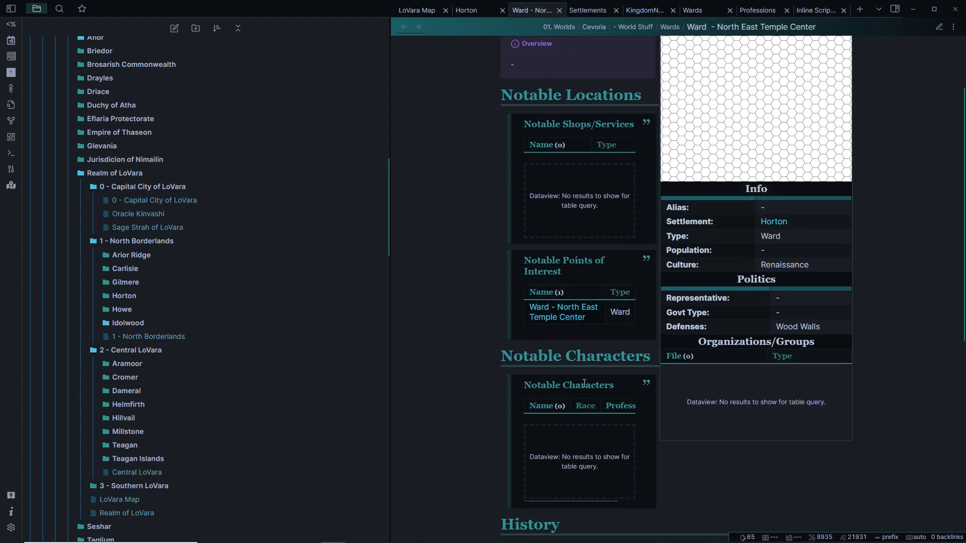
mouse_move(584, 318)
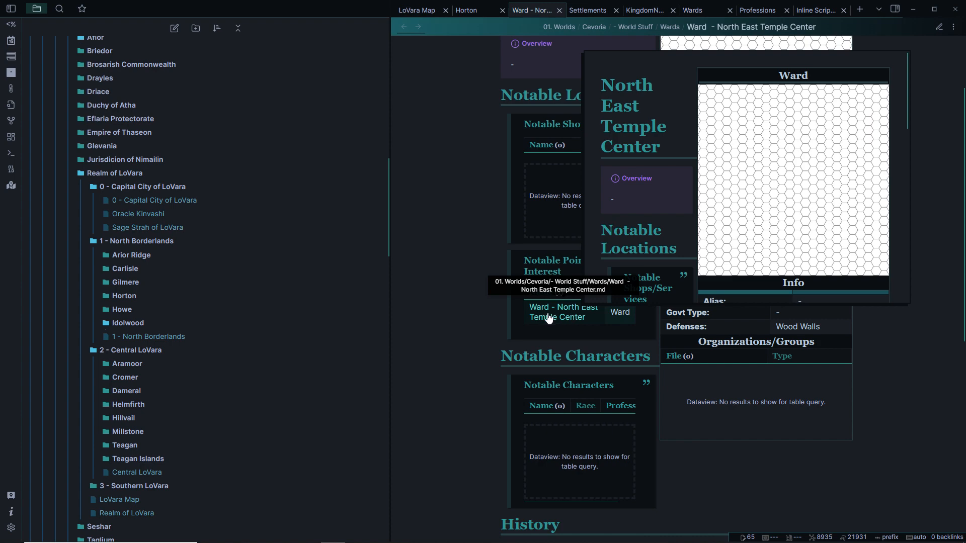
scroll(466, 349, "down", 2)
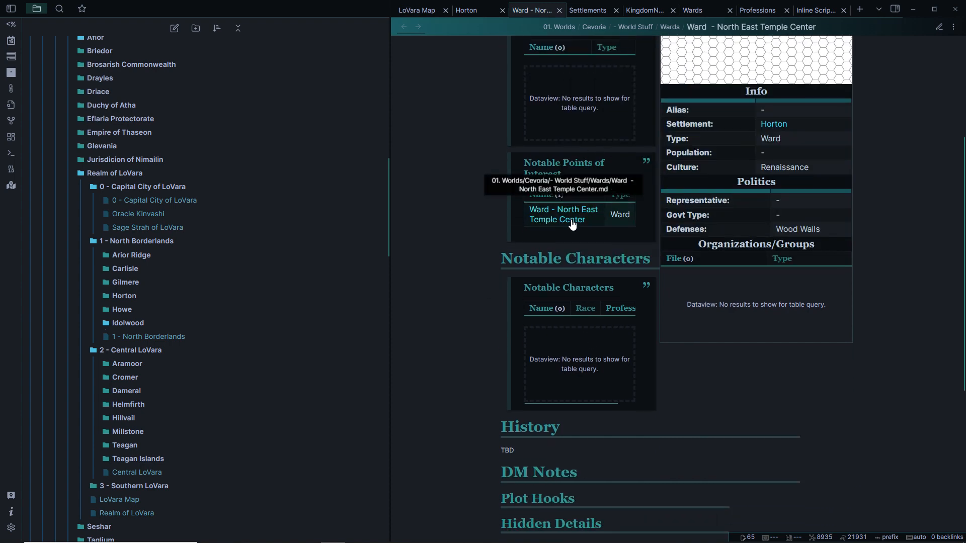
scroll(614, 248, "up", 4)
scroll(578, 316, "down", 8)
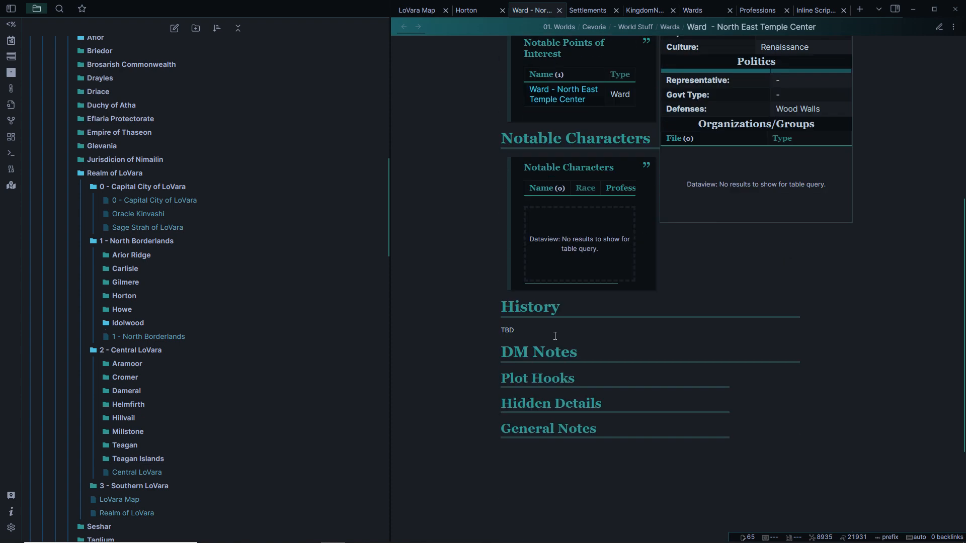
Begin an inline script with ;; below General Notes in the ward note and look up getProf among the available scripts
left_click(939, 27)
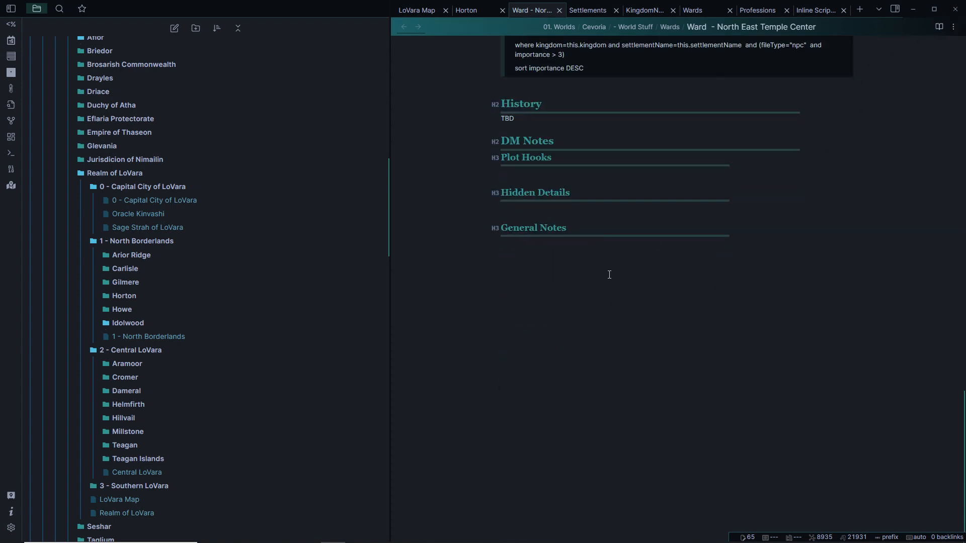
left_click(728, 273)
type(";;getPro")
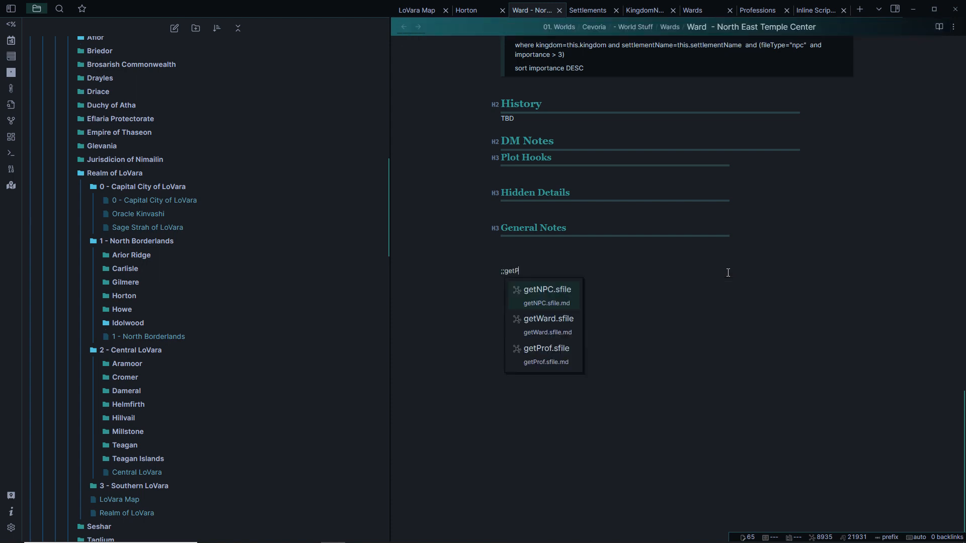
key("BackSpace")
key("BackSpace")
key("BackSpace")
key("BackSpace")
key("BackSpace")
key("BackSpace")
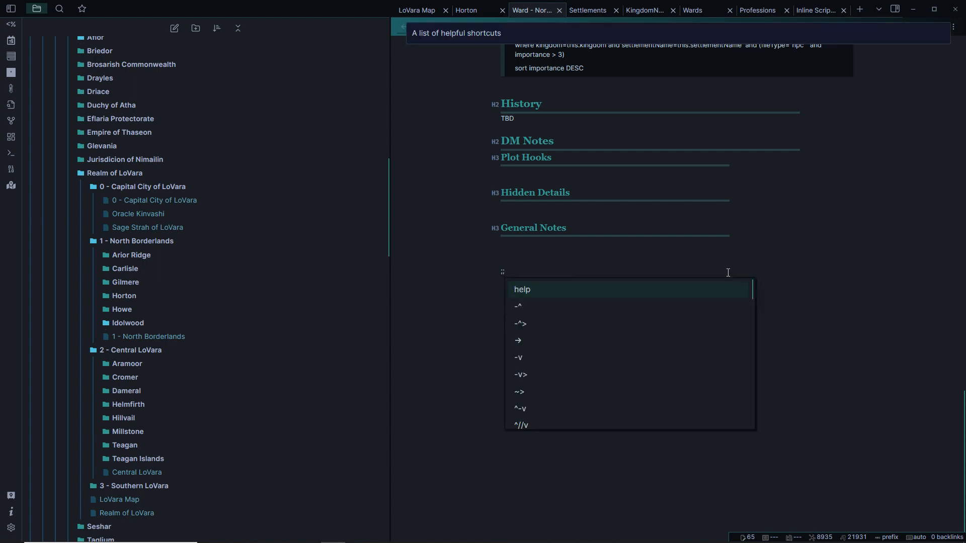
scroll(632, 372, "down", 3)
scroll(607, 346, "down", 15)
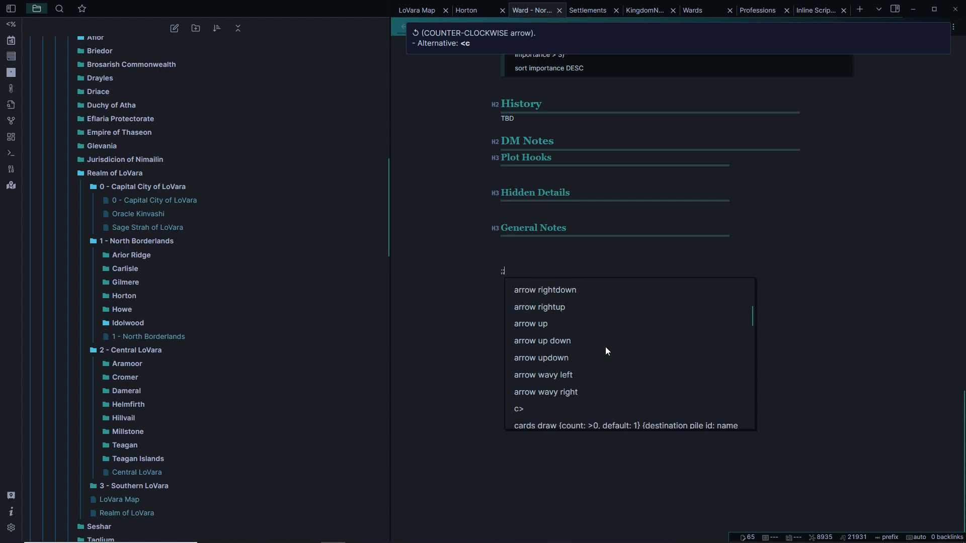
scroll(604, 346, "down", 15)
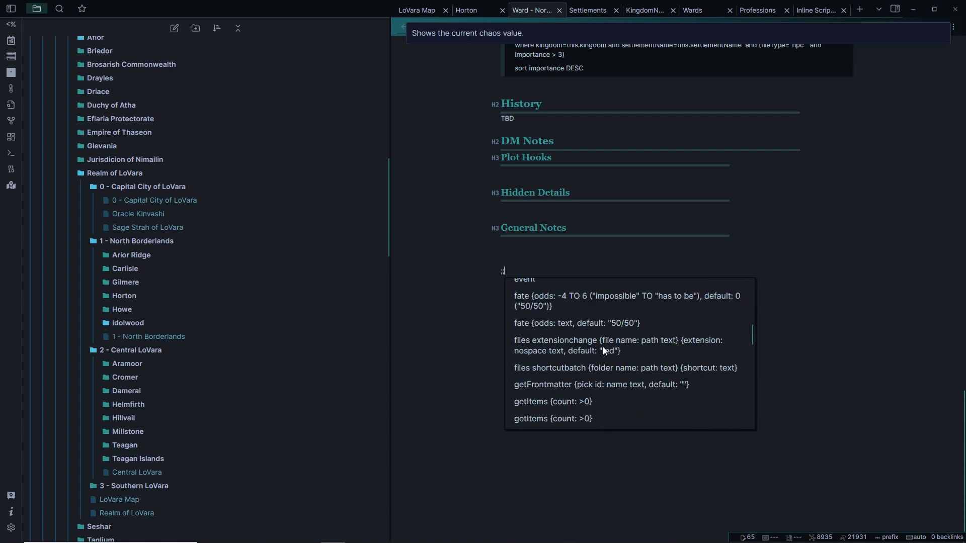
scroll(602, 346, "down", 3)
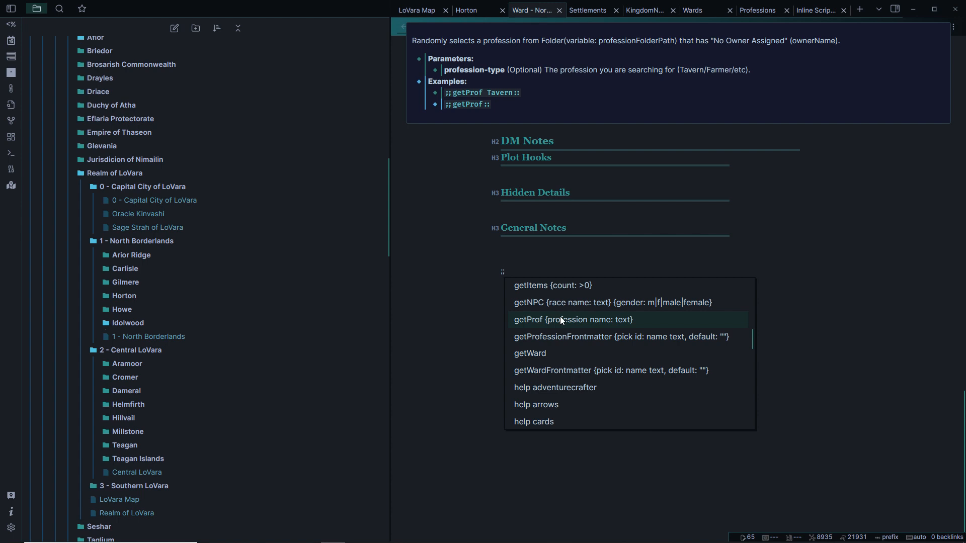
Run ;;getProf;; below General Notes in the ward note to insert a link to a random profession
left_click(476, 291)
type("get")
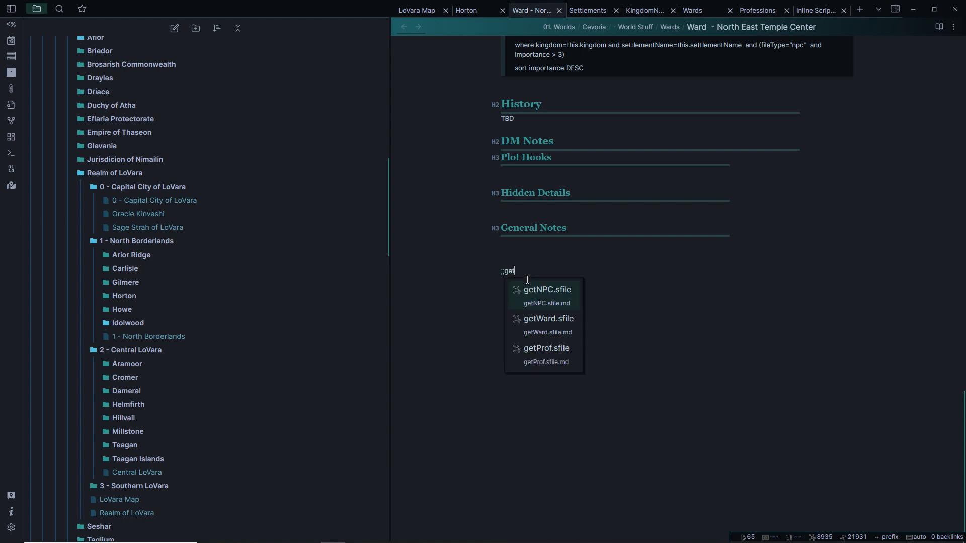
type("Prof;;")
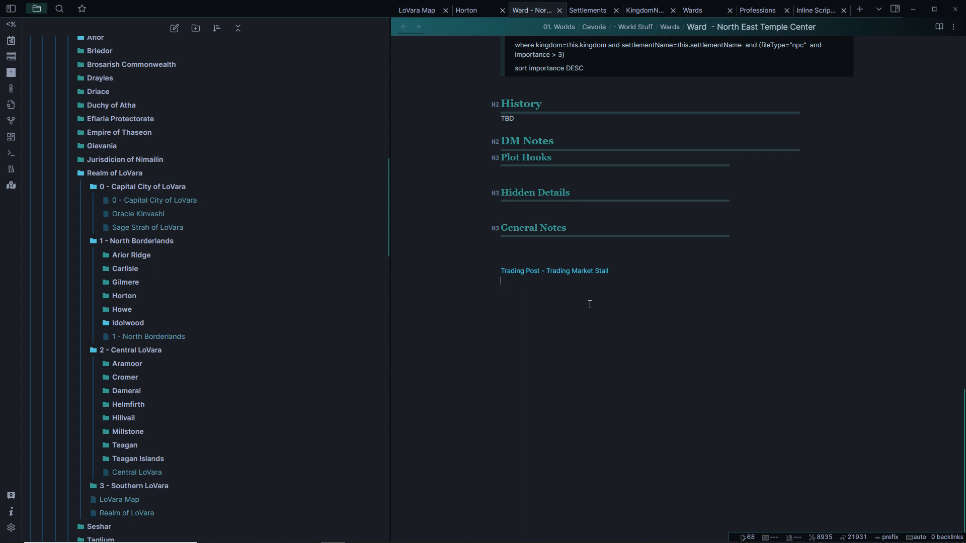
Run the getProf script with the profession type Tavern below the Trading Post link to insert a random tavern link
type(";;")
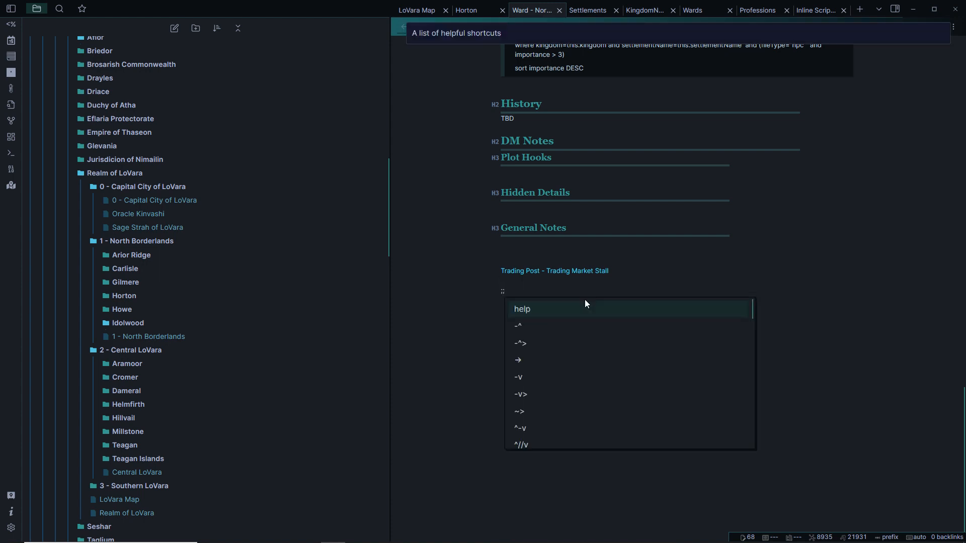
type("getProf")
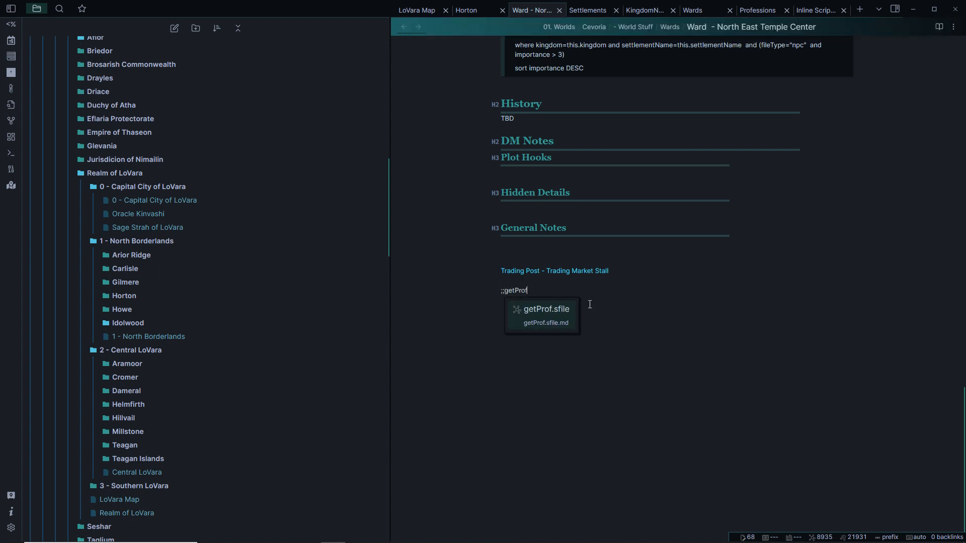
type(" Taver")
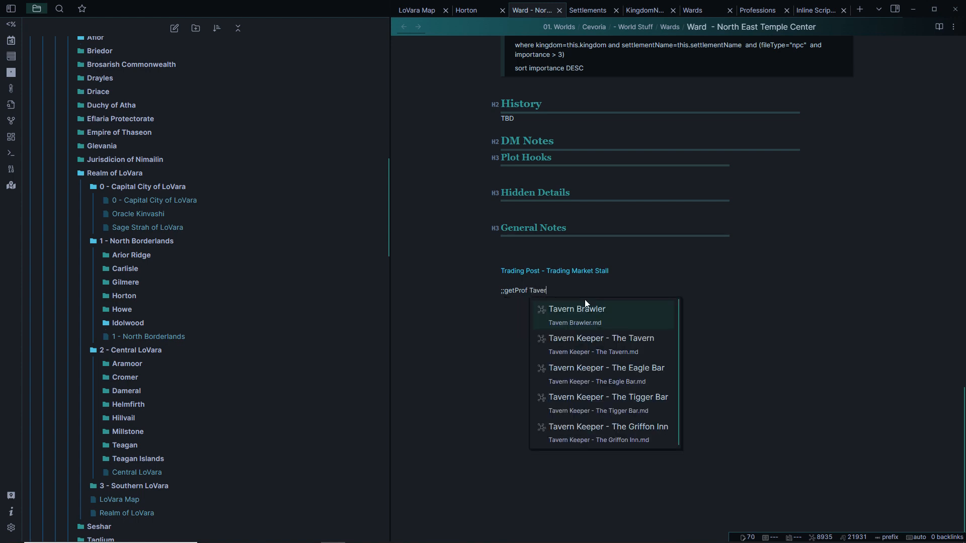
type("n")
type(";")
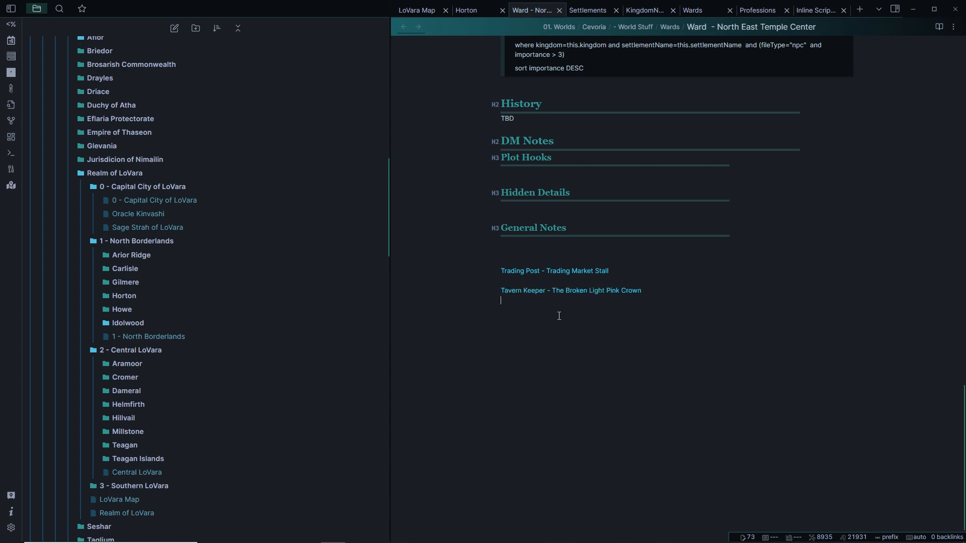
Preview the Tavern Keeper - The Broken Light Pink Crown link and open its note in its own tab
left_click(477, 290)
mouse_move(568, 291)
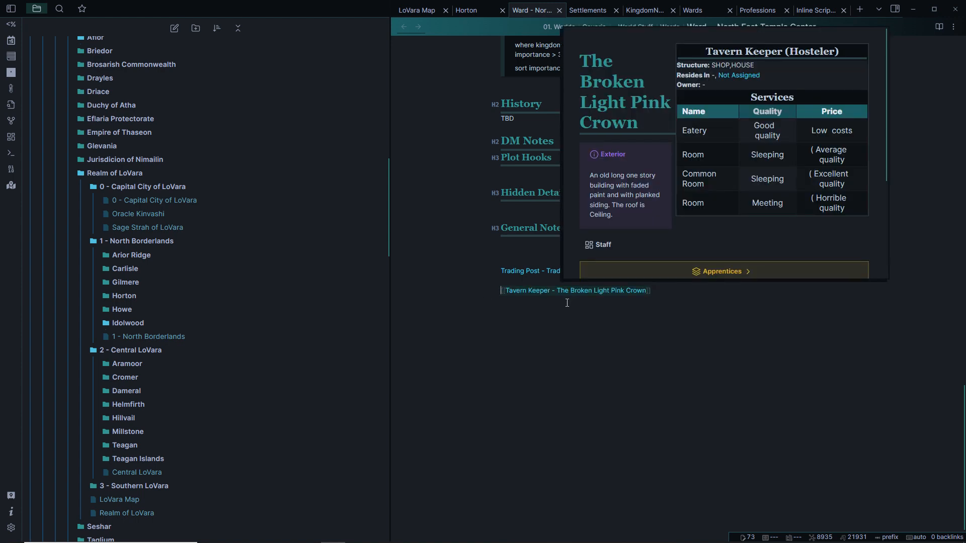
left_click(558, 292, "ctrl")
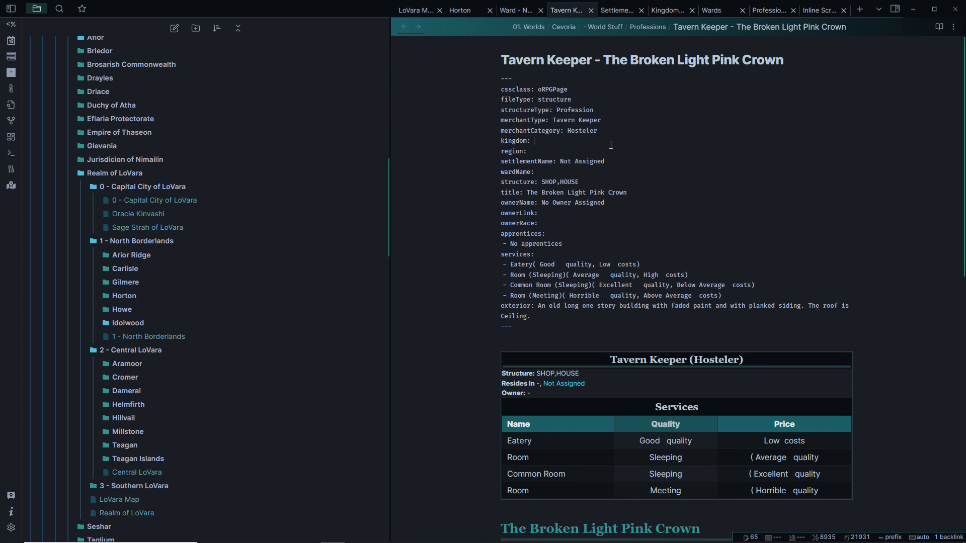
Set the tavern note's kingdom to Realm of LoVara and its region to Northern Borderlands
type("Realm of LoVara")
key("Return")
type("Northern Borderlands")
key("Return")
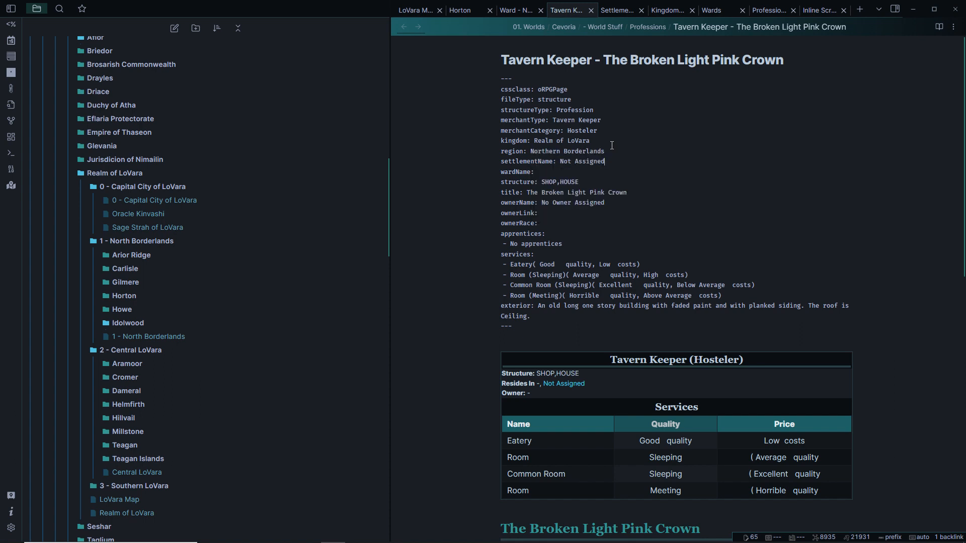
Set the tavern note's settlementName to Horton
key("ctrl+BackSpace")
key("ctrl+BackSpace")
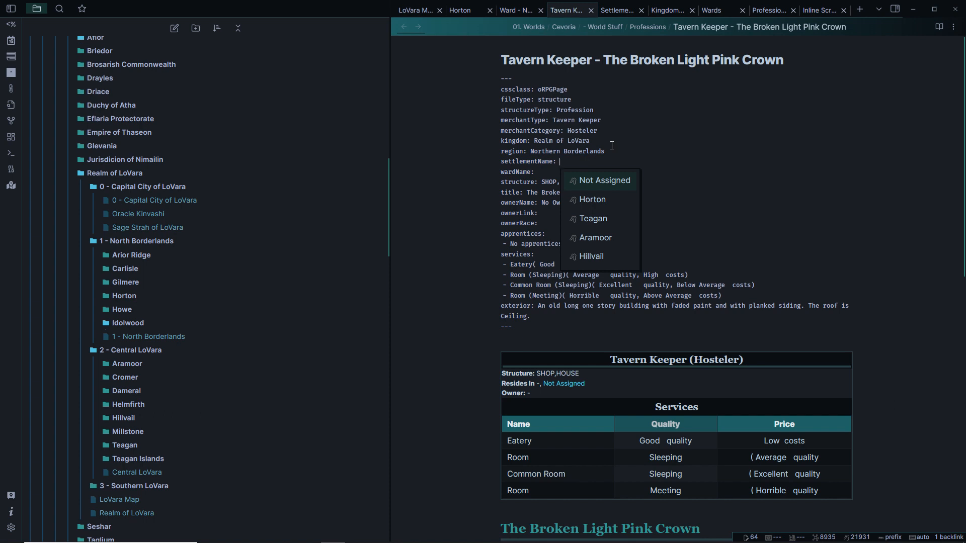
type("Horton")
key("Return")
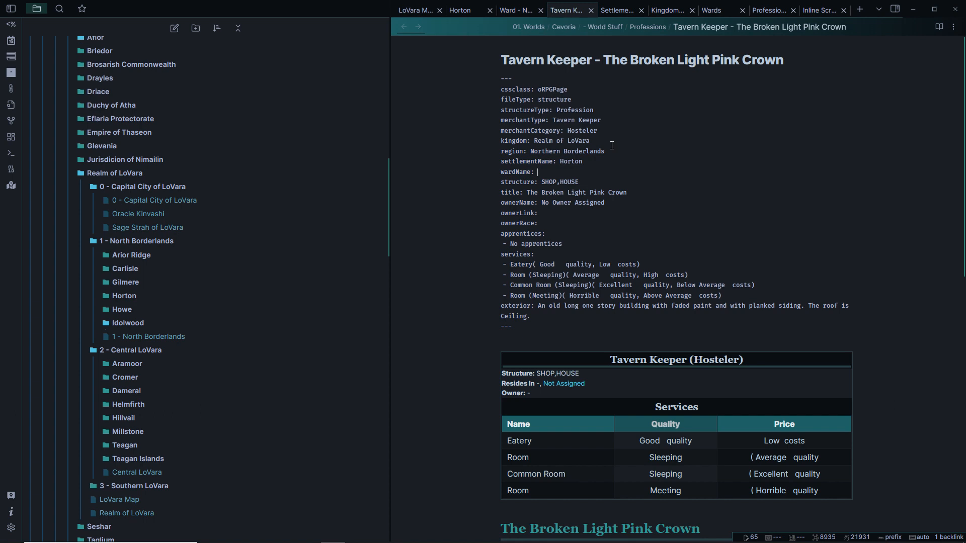
Check the ward note for its name and set the tavern note's wardName to North East Temple Center
left_click(518, 9)
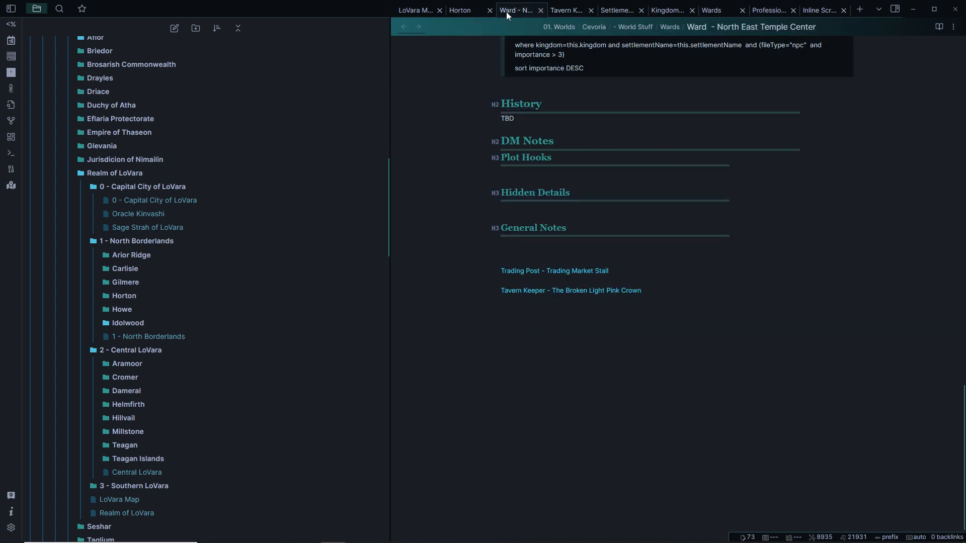
left_click(566, 10)
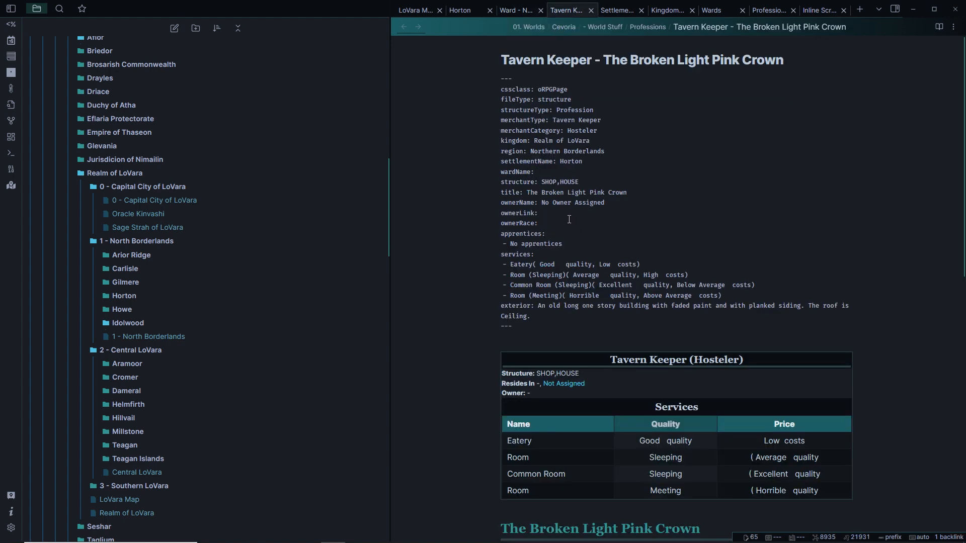
type("Nort")
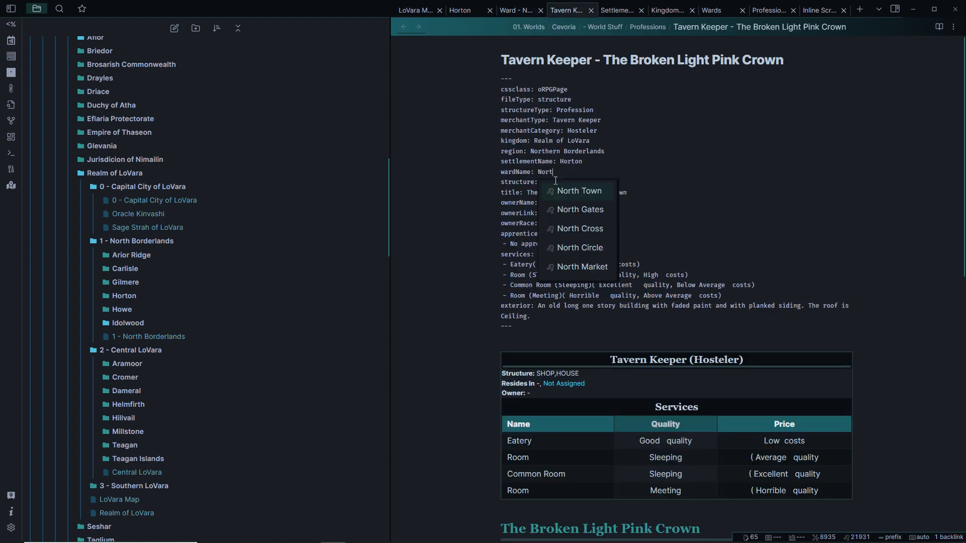
type("h East Templte C")
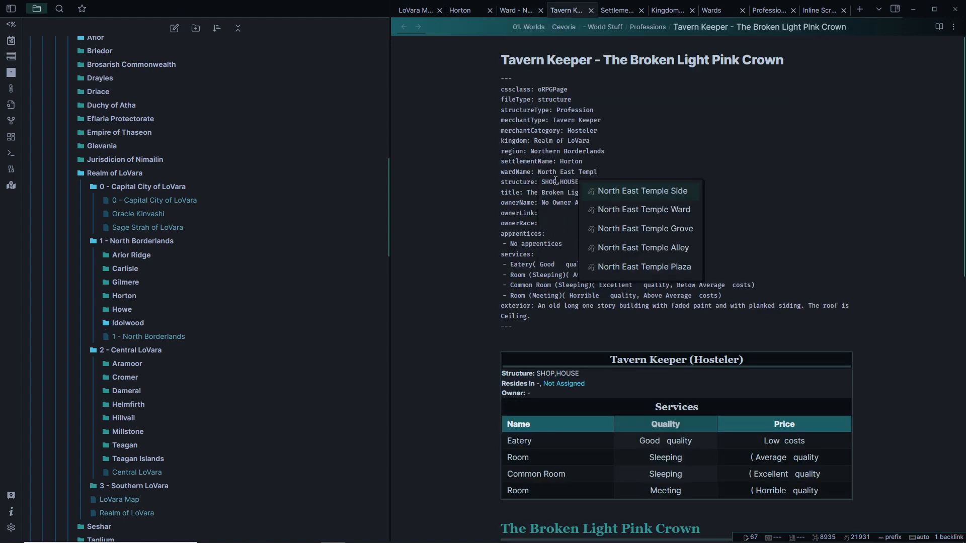
key("BackSpace")
key("BackSpace")
key("BackSpace")
key("BackSpace")
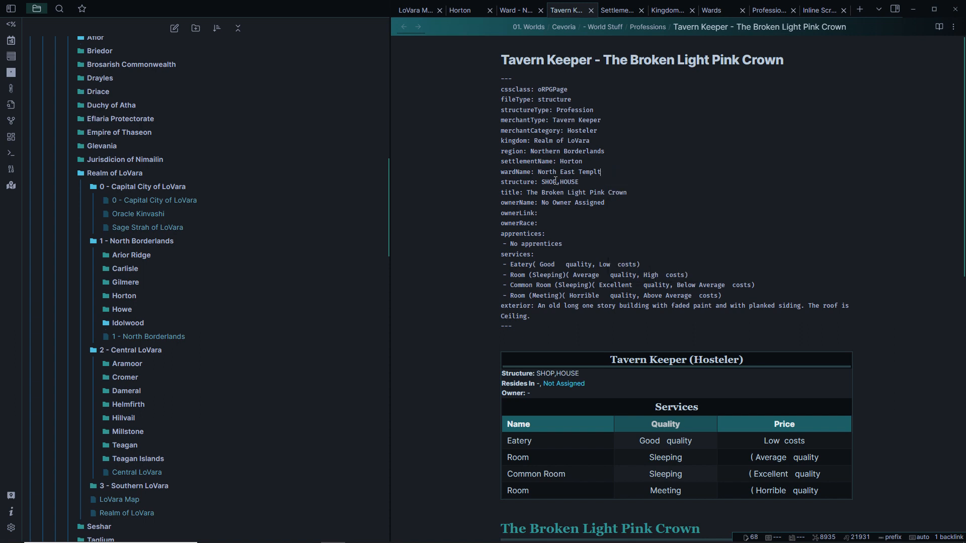
type("e Center")
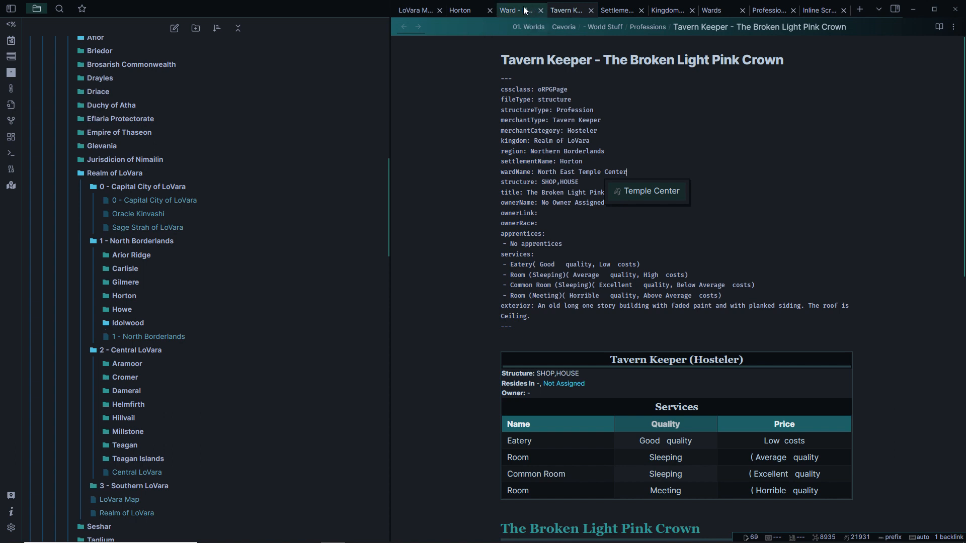
Try to enter the ;;getNPC inline script in place of No Owner Assigned in the ownerName field
left_click(627, 211)
left_click(623, 205)
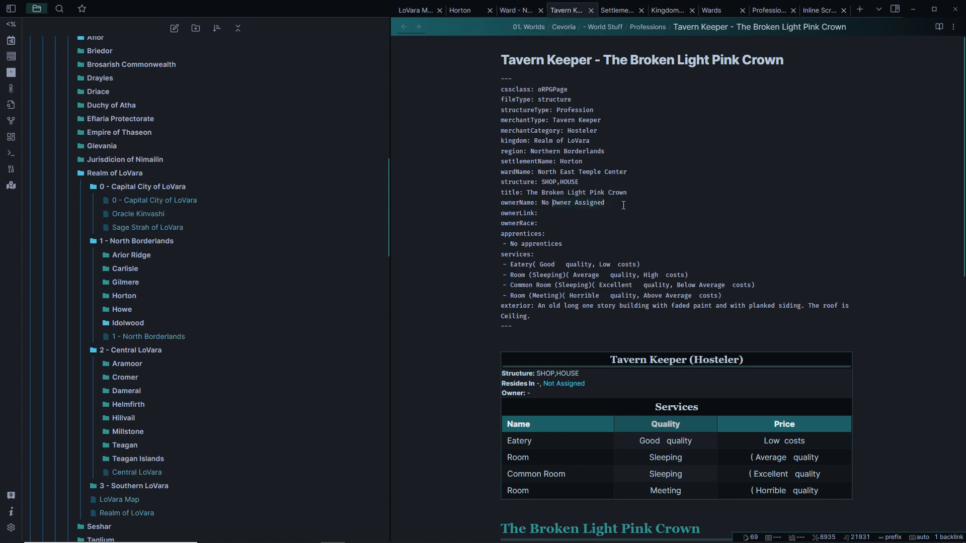
type(";")
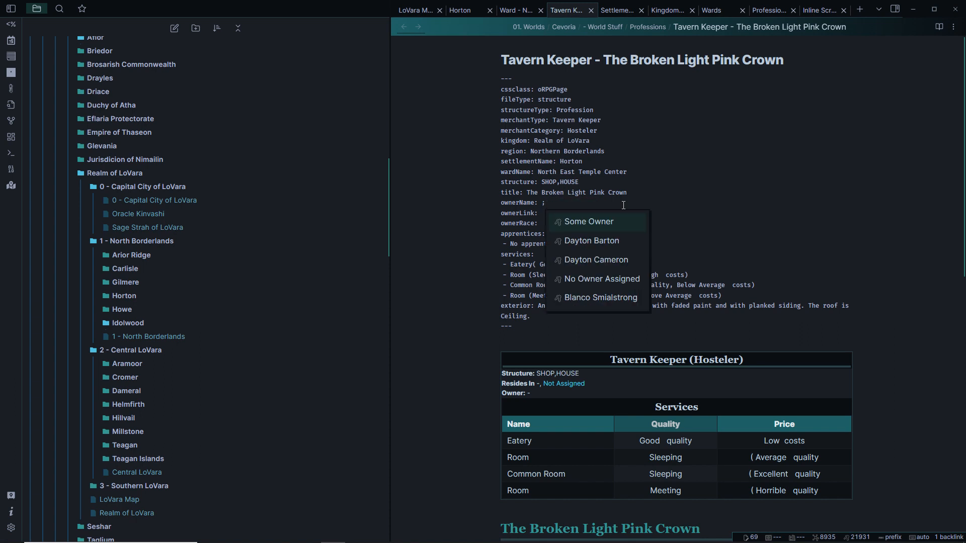
type(";getNPC")
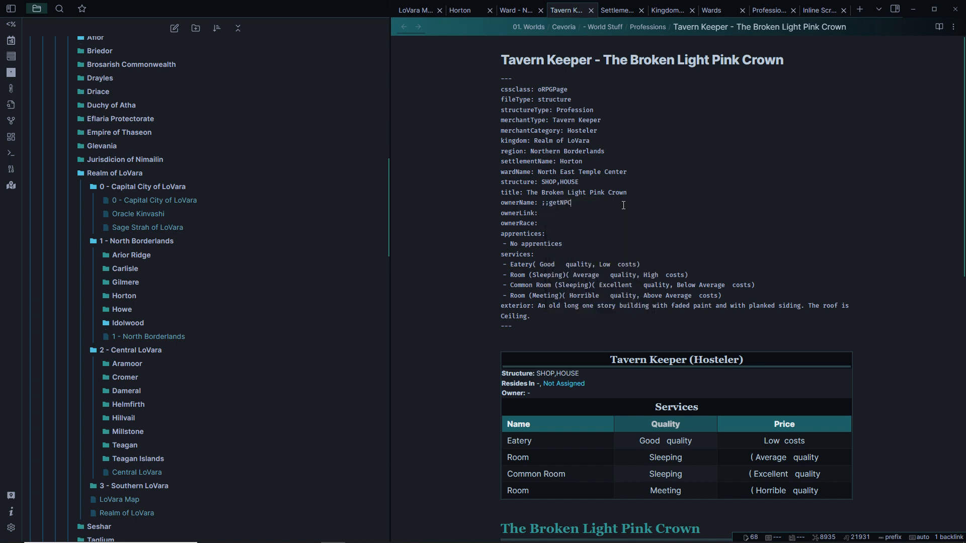
key("Menu")
key("ctrl+BackSpace")
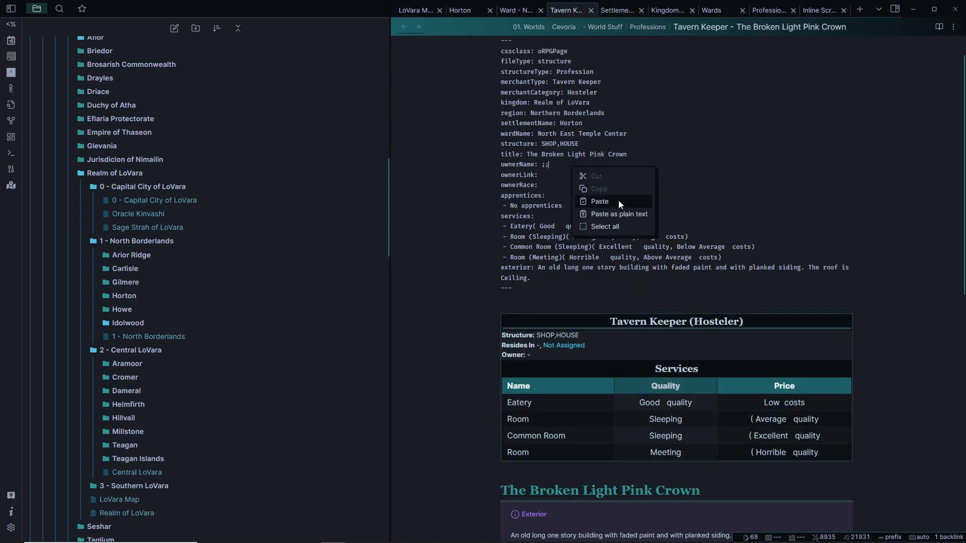
left_click(554, 166)
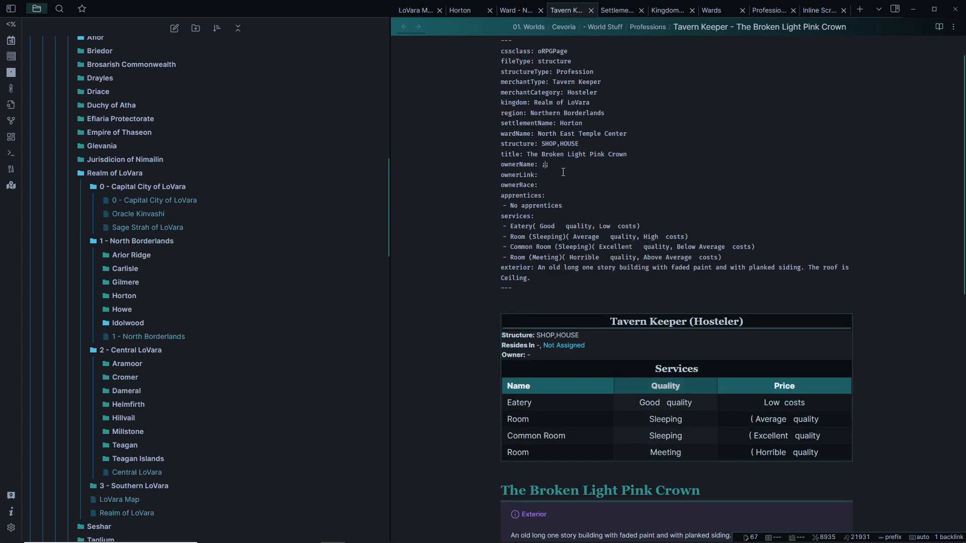
key("BackSpace")
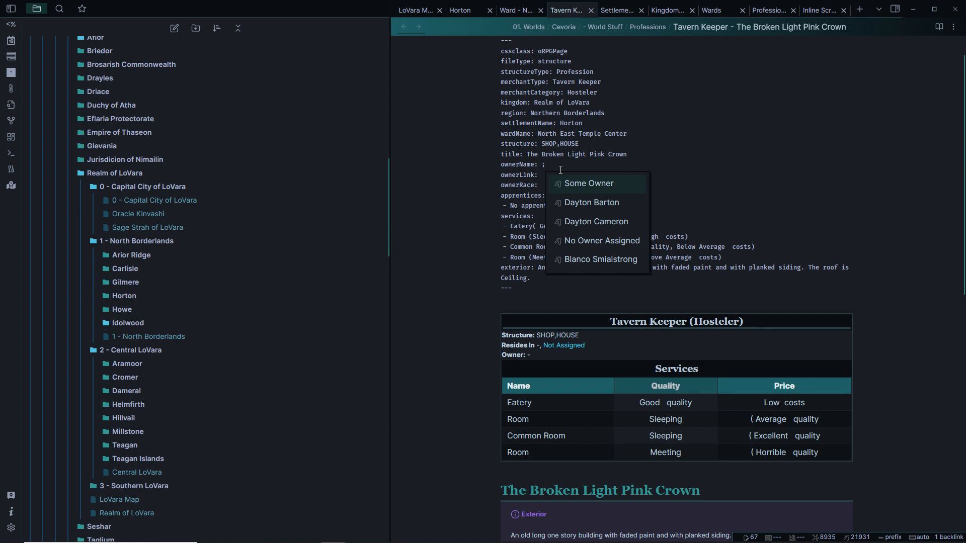
type(";")
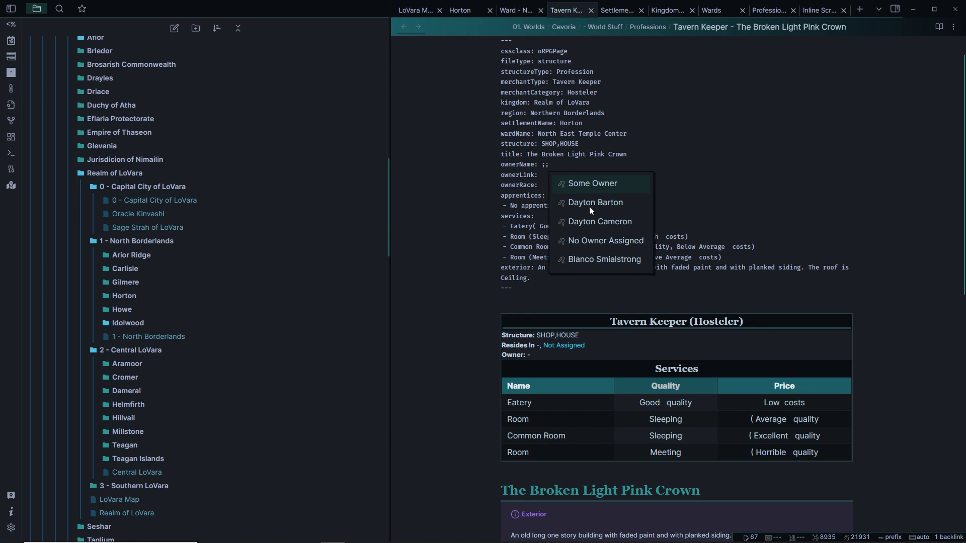
key("Escape")
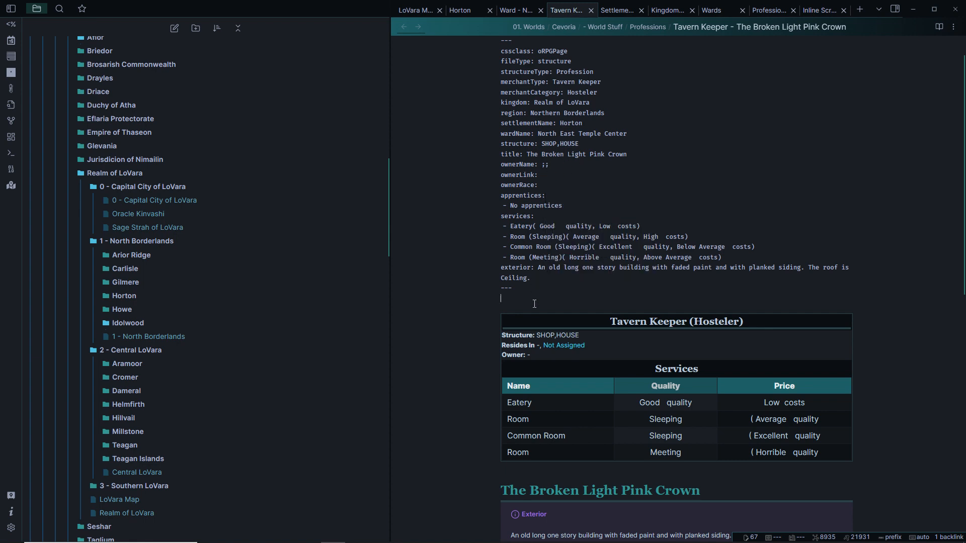
Look up the parameters and examples of the getNPC script in the inline script list below the frontmatter
left_click(535, 304)
type(";;getN")
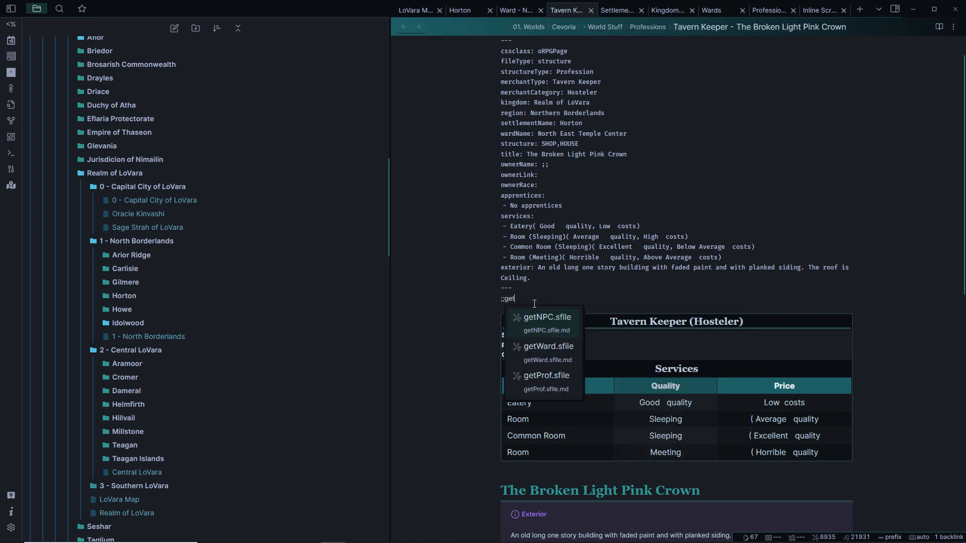
key("BackSpace")
key("BackSpace")
key("BackSpace")
key("BackSpace")
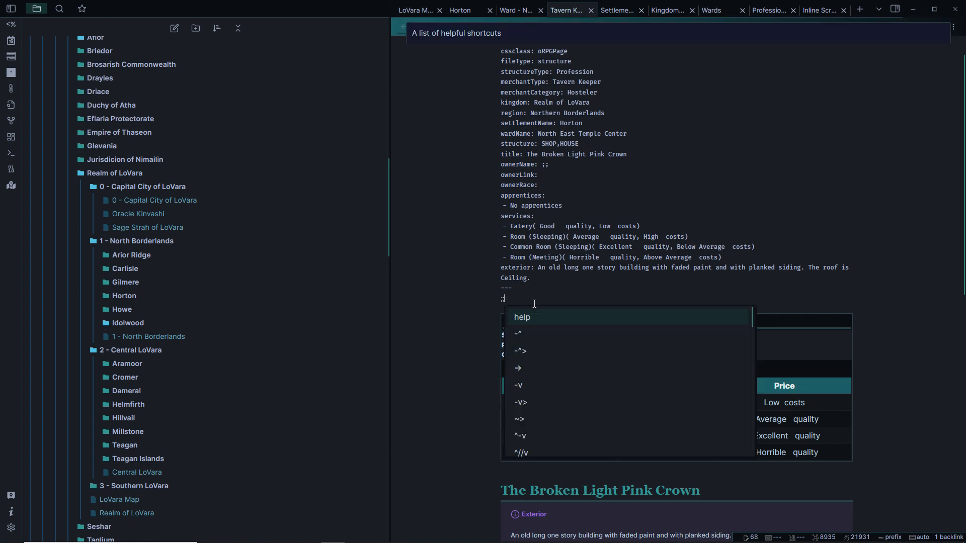
scroll(536, 350, "down", 10)
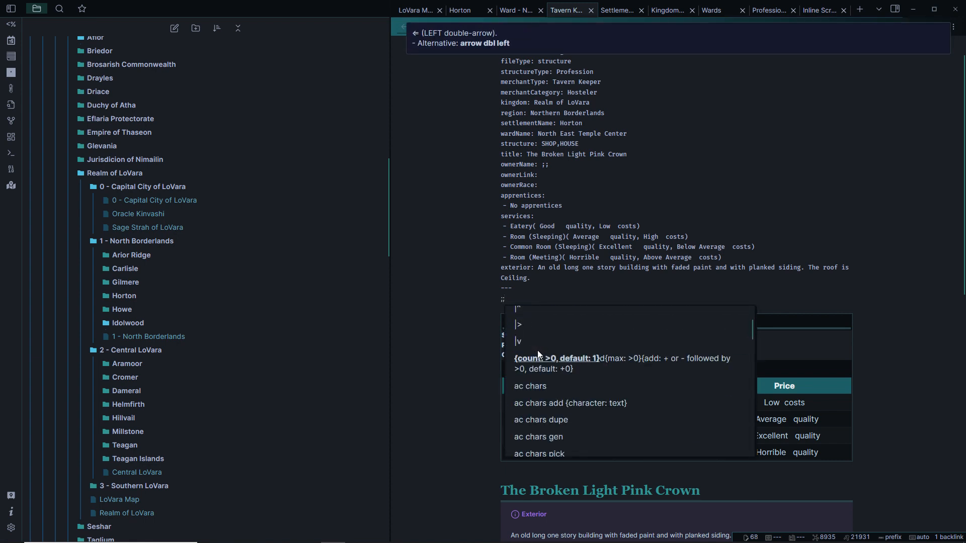
scroll(563, 377, "down", 15)
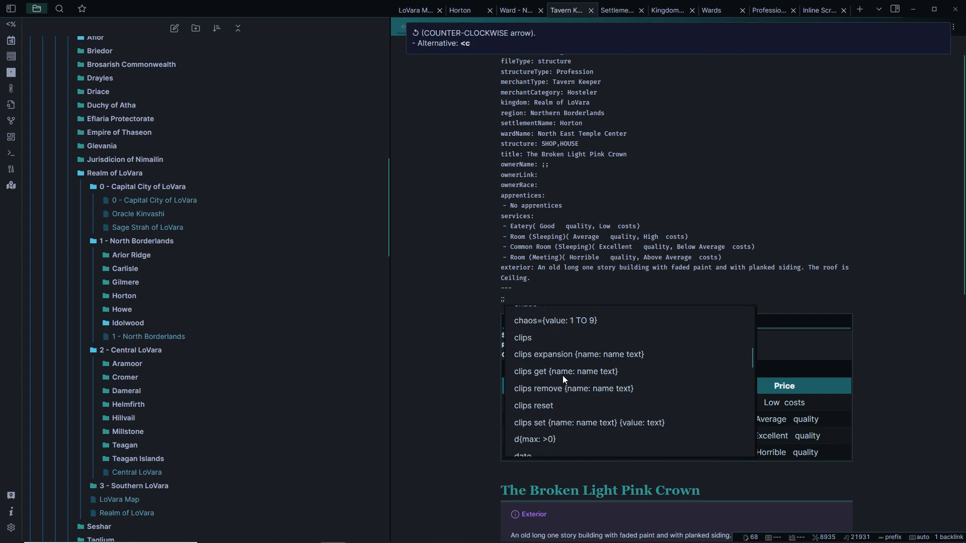
scroll(562, 375, "down", 3)
scroll(563, 375, "up", 5)
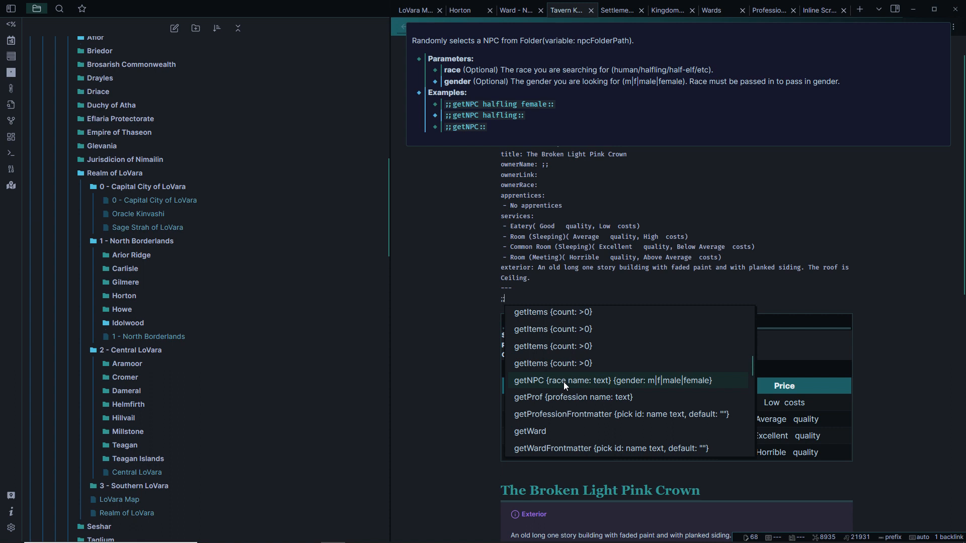
left_click(475, 303)
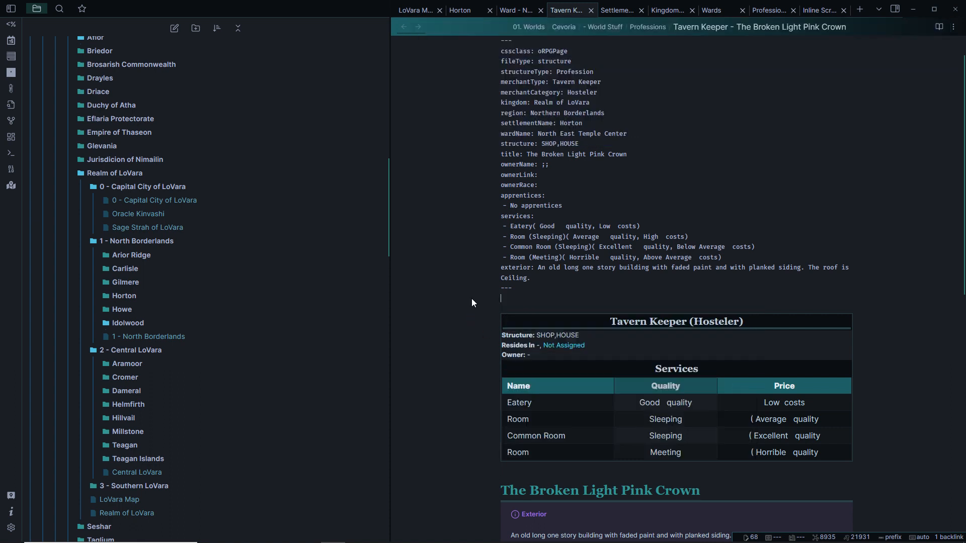
Run ;;getNPC:: in the ownerName field to insert a link to a random NPC
scroll(579, 242, "up", 1)
type("owner::")
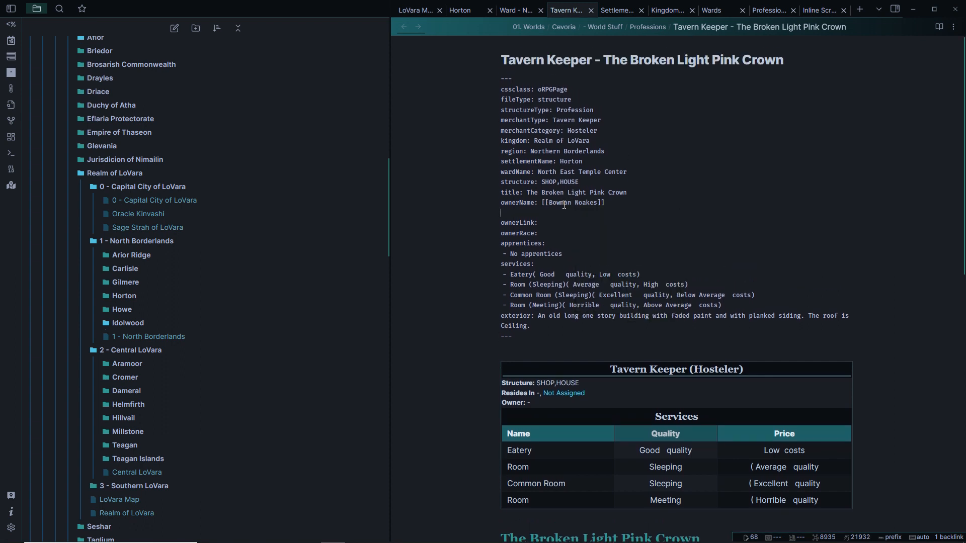
key("BackSpace")
Replace the ownerName link with a random human NPC by running ;;getNPC human:: in that field
key("ctrl+shift+Left")
key("ctrl+shift+Left")
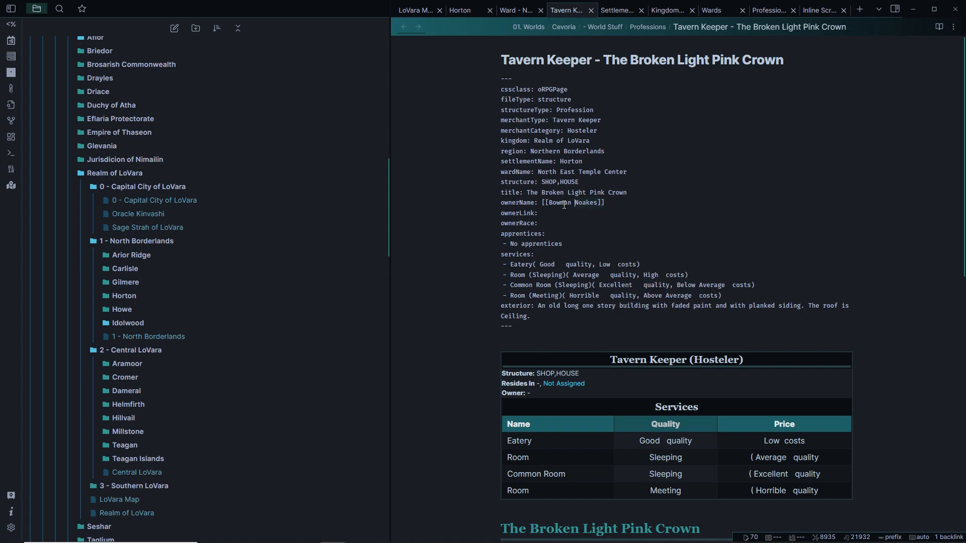
type(";;")
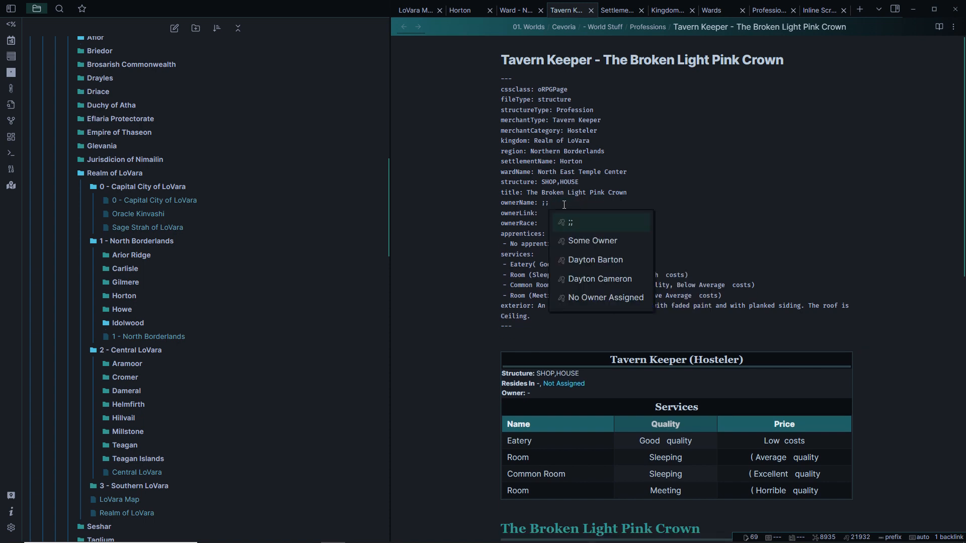
type("getNPC human::")
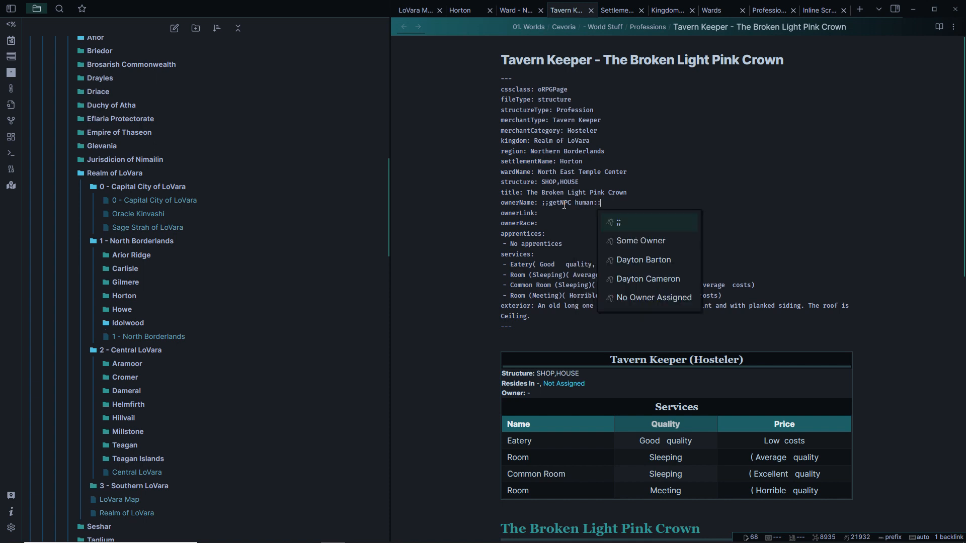
key("Return")
key("BackSpace")
Copy the NPC link from ownerName into the ownerLink field, enclosed in double quotation marks
key("ctrl+shift+Left")
key("ctrl+shift+Left")
key("ctrl+shift+Left")
key("ctrl+shift+Left")
key("ctrl+c")
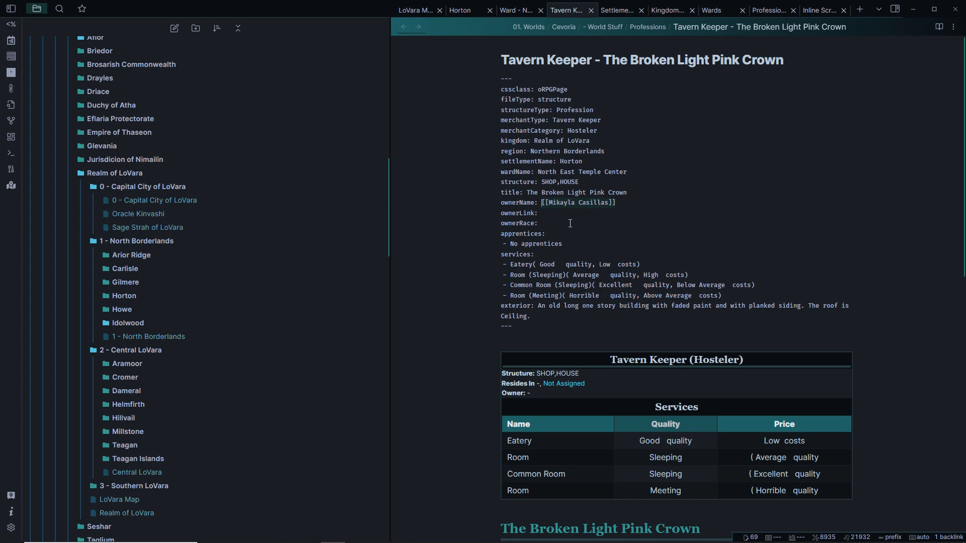
type("\"")
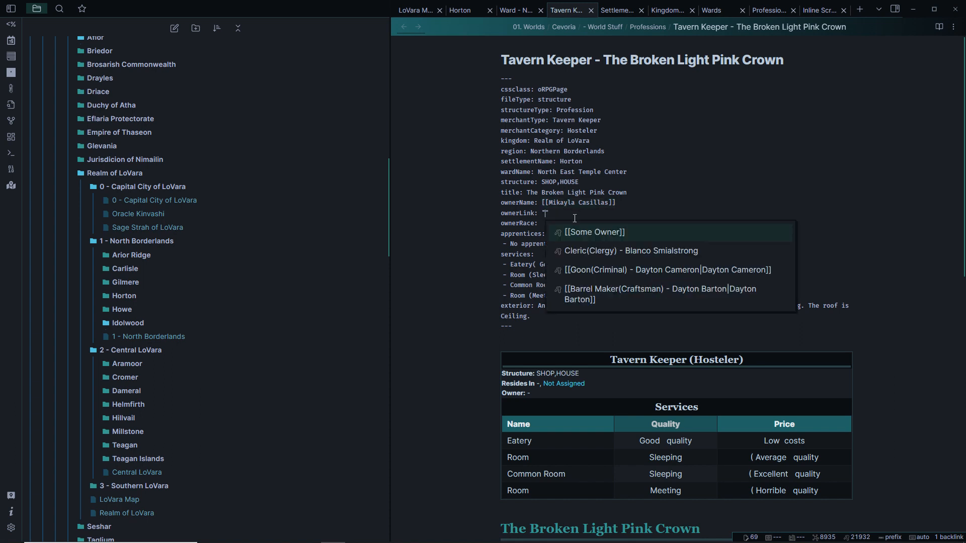
key("ctrl+v")
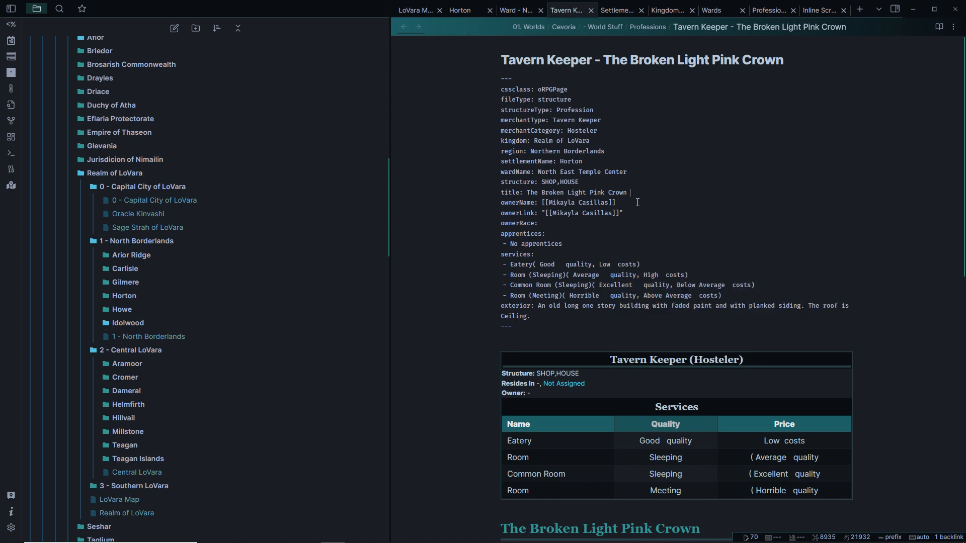
Remove the double square brackets around the NPC in ownerName so the field holds the plain name
left_click(624, 206)
key("BackSpace")
key("BackSpace")
key("ctrl+Left")
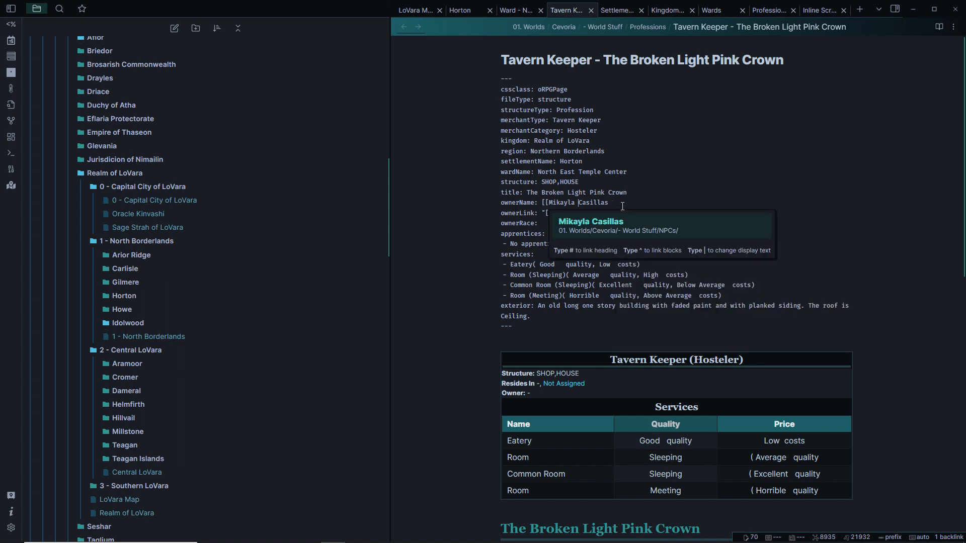
key("BackSpace")
key("BackSpace")
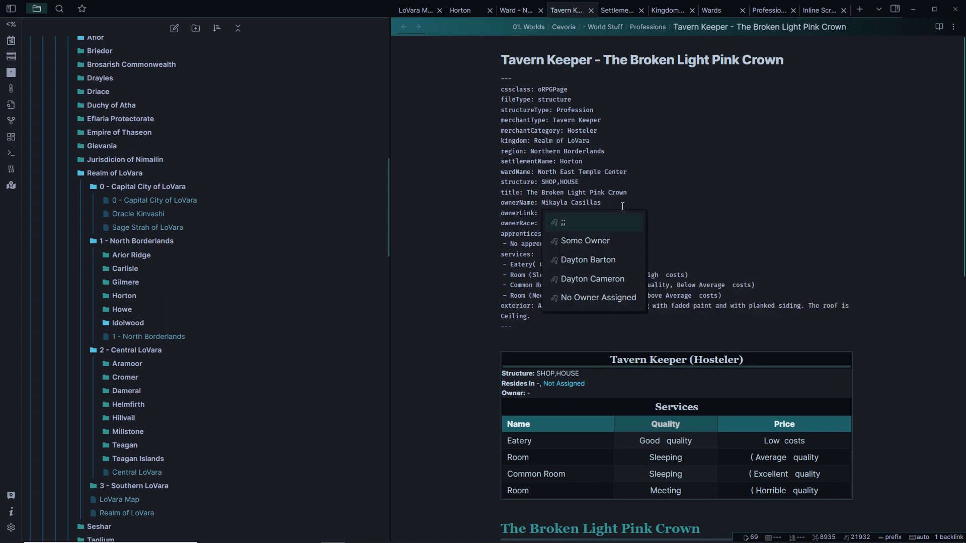
key("Escape")
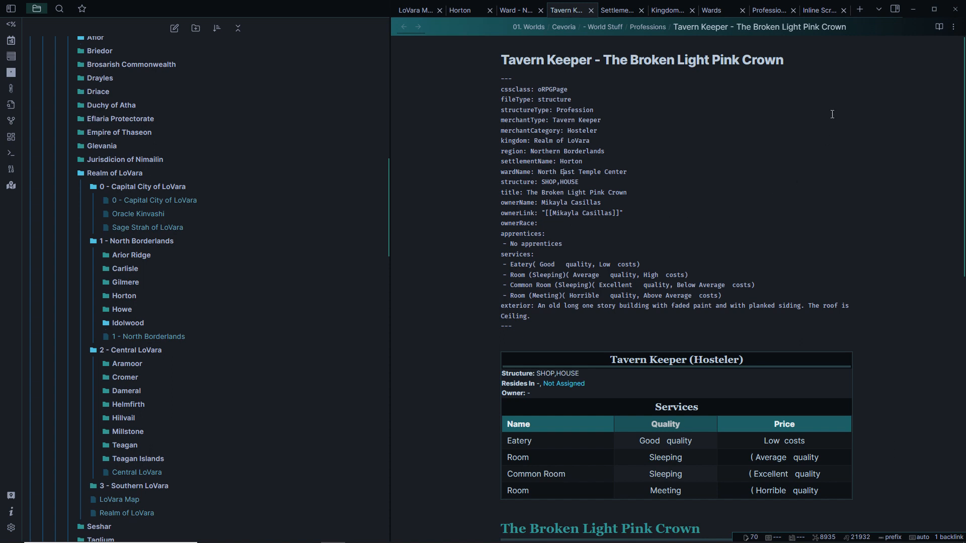
Show the tavern note in reading view, preview the owner's link and open the owner's NPC note in its own tab
left_click(937, 27)
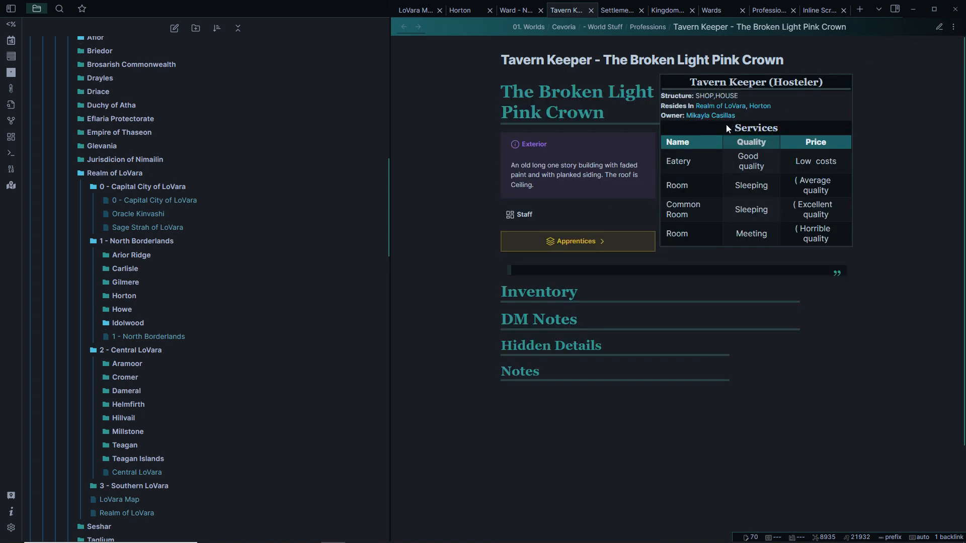
mouse_move(714, 118)
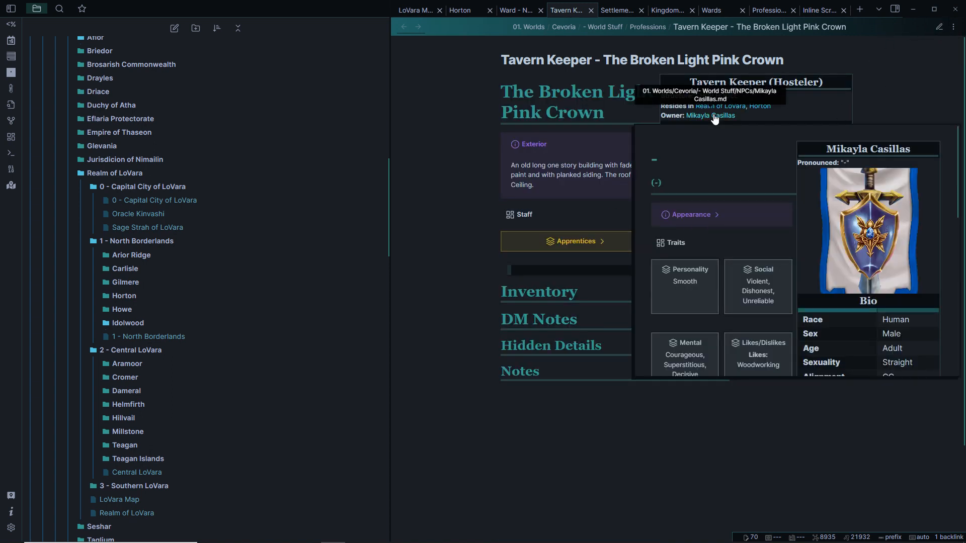
left_click(714, 116)
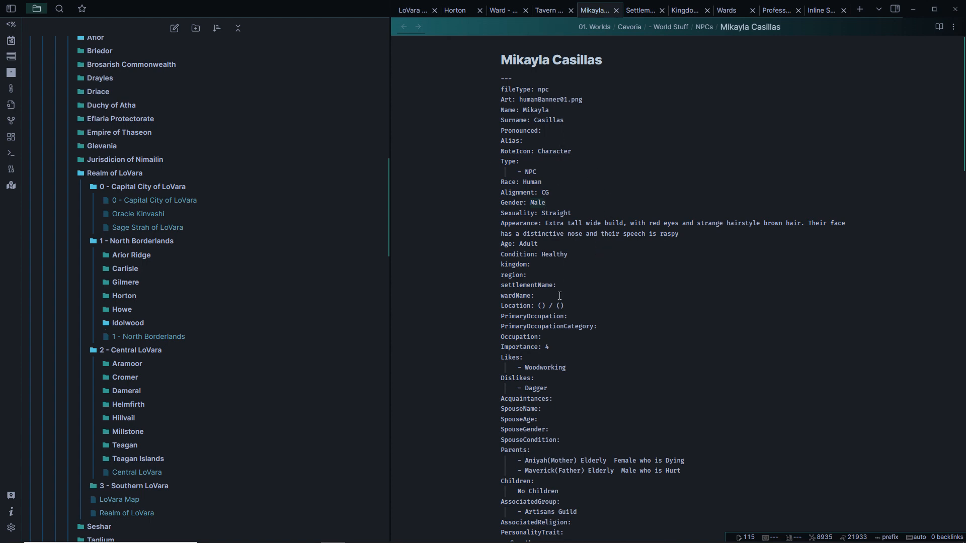
Fill the owner NPC's kingdom with Realm of LoVara, region with Northern Borderlands and settlementName with Horton
left_click(560, 267)
type("R")
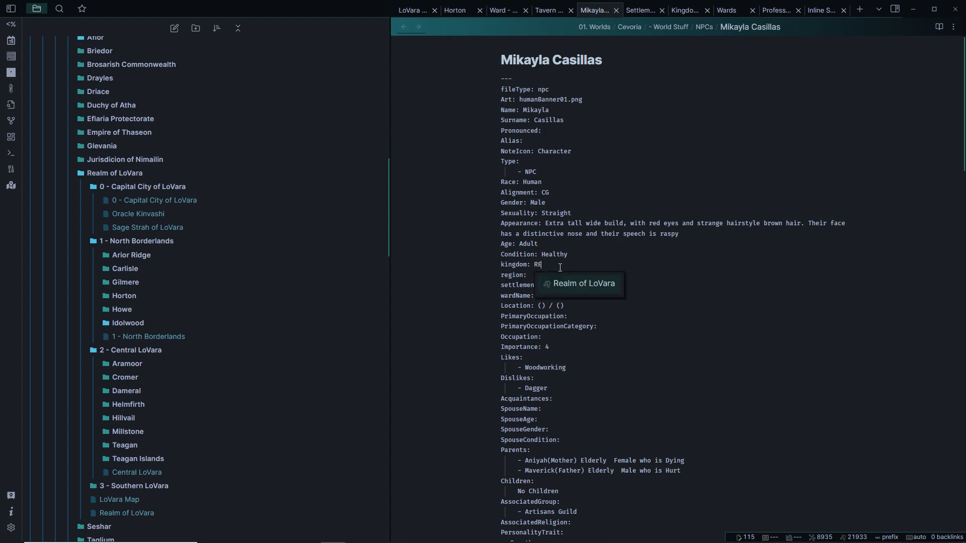
type("e")
key("Return")
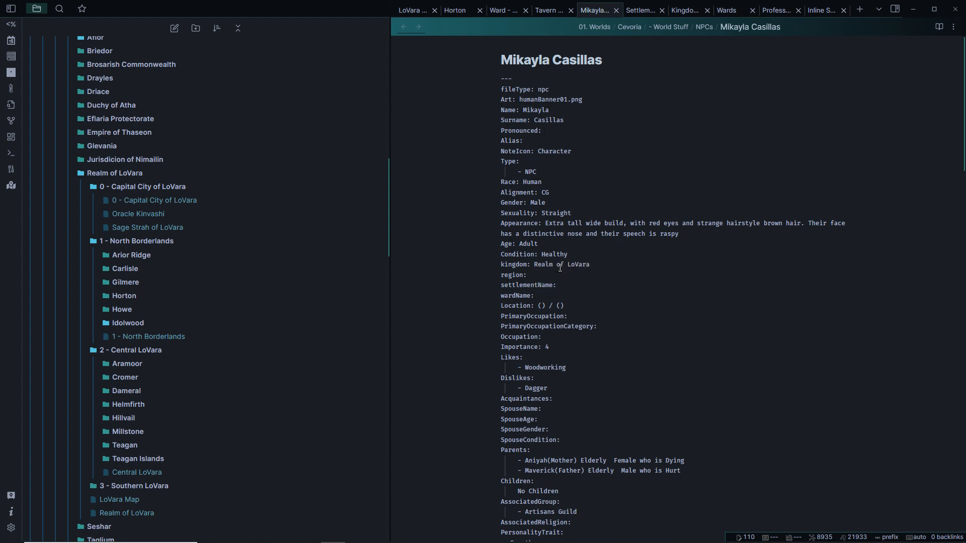
type("No")
key("Return")
type("ton")
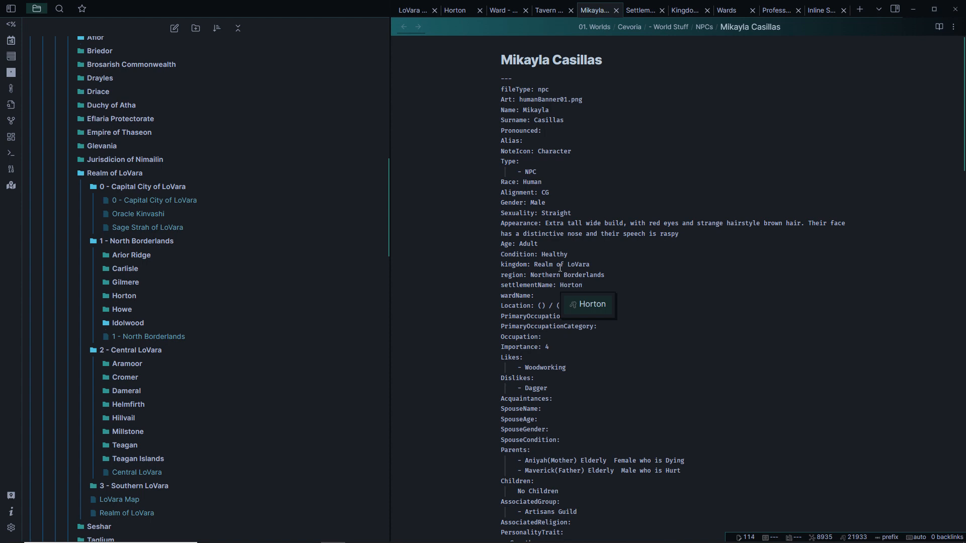
key("Escape")
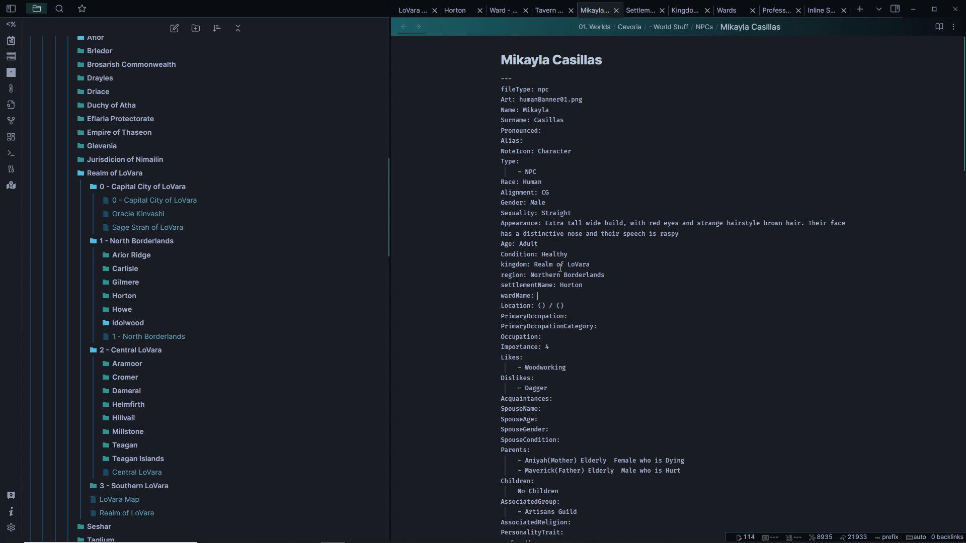
Set the NPC's wardName to North East Temple Center
key("Down")
type("North")
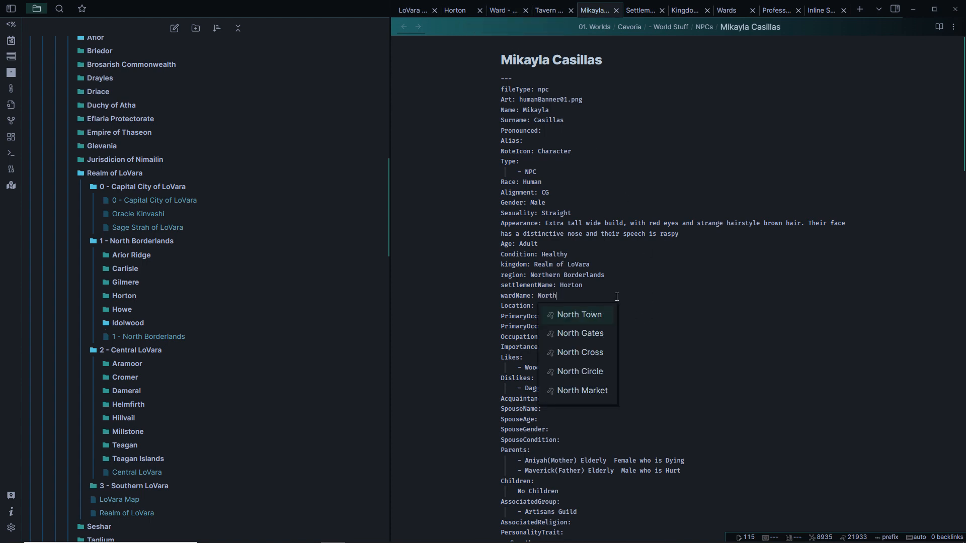
key("Escape")
type("East Tem")
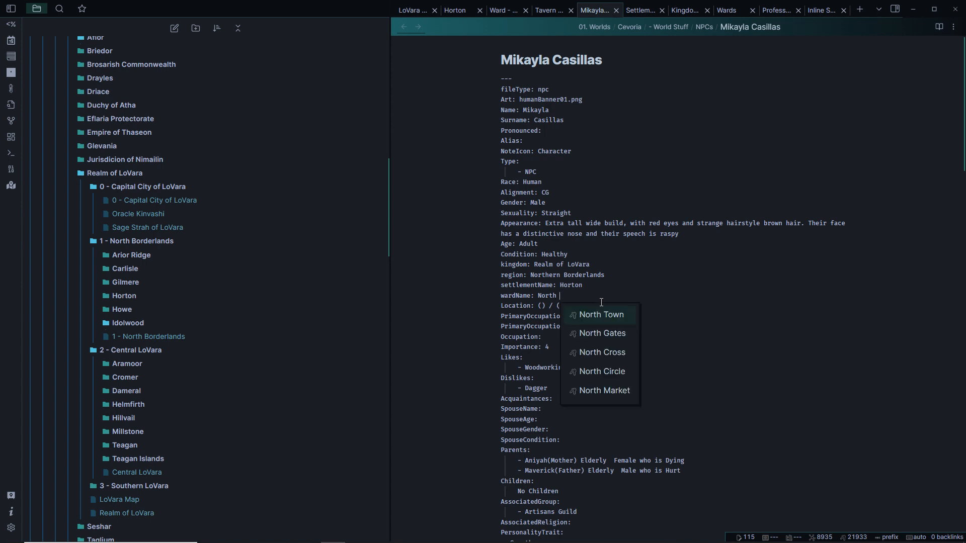
type("ple Center")
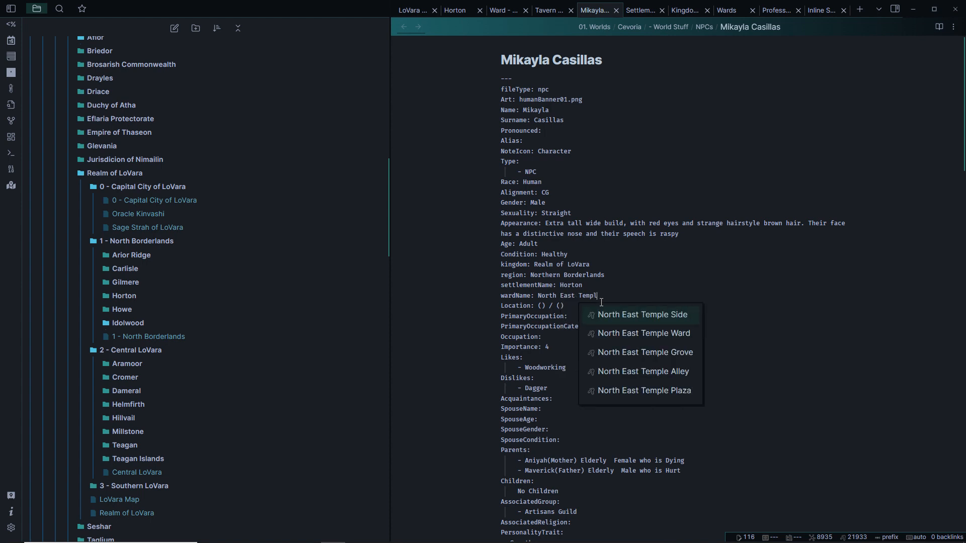
key("Escape")
Show the NPC note in reading view, check its Artisans Guild link and the 1 - North Borderlands note, and return to the NPC
scroll(877, 99, "down", 3)
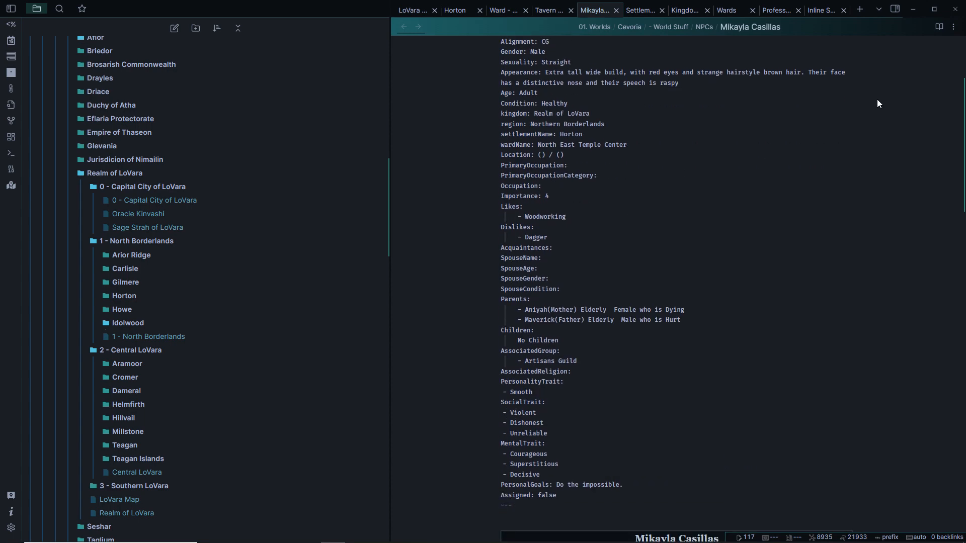
left_click(940, 27)
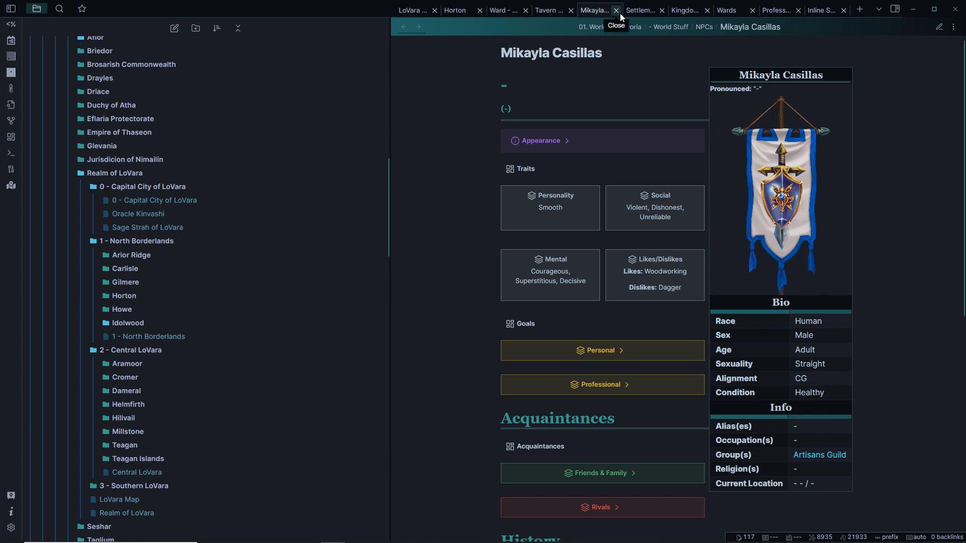
scroll(621, 342, "down", 4)
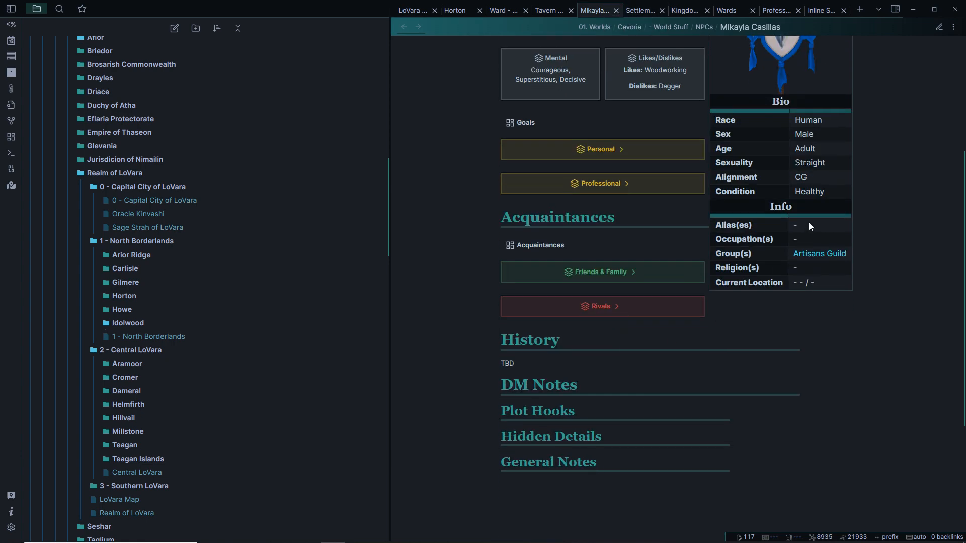
left_click(810, 255)
left_click(403, 29)
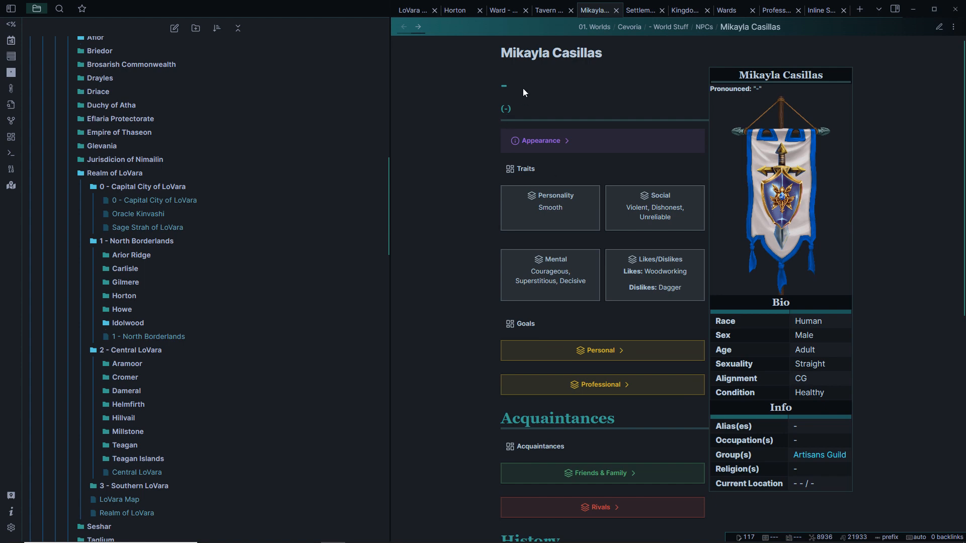
left_click(170, 336)
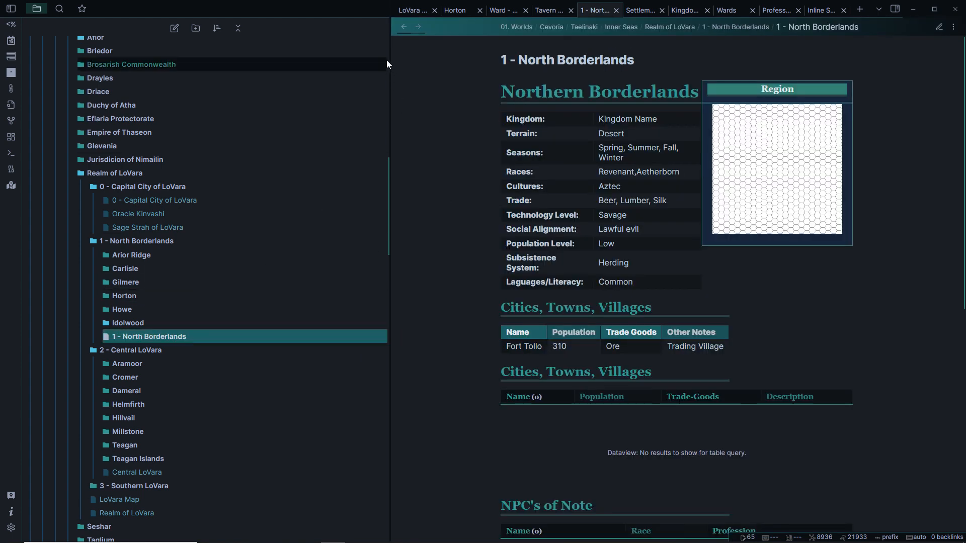
left_click(404, 27)
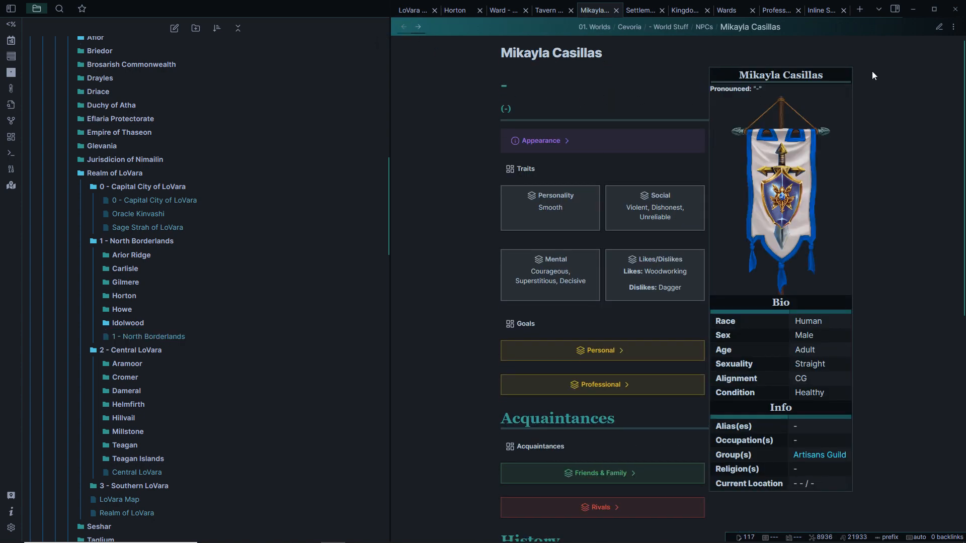
Set the NPC's PrimaryOccupation to Tavern Keeper and PrimaryOccupationCategory to Hostler, and show the note in reading view
left_click(939, 27)
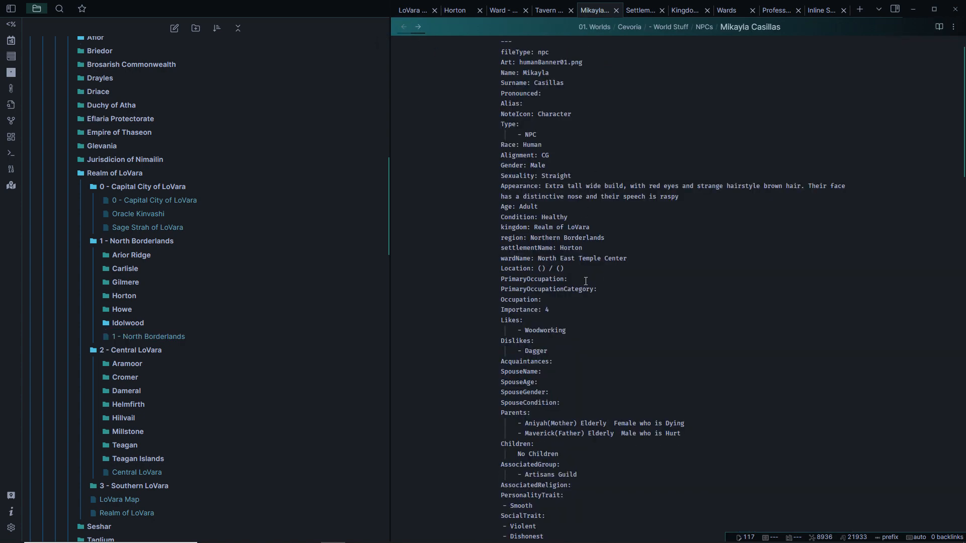
type("Tavern Keeper")
type("ostler")
left_click(940, 28)
left_click(418, 26)
left_click(403, 26)
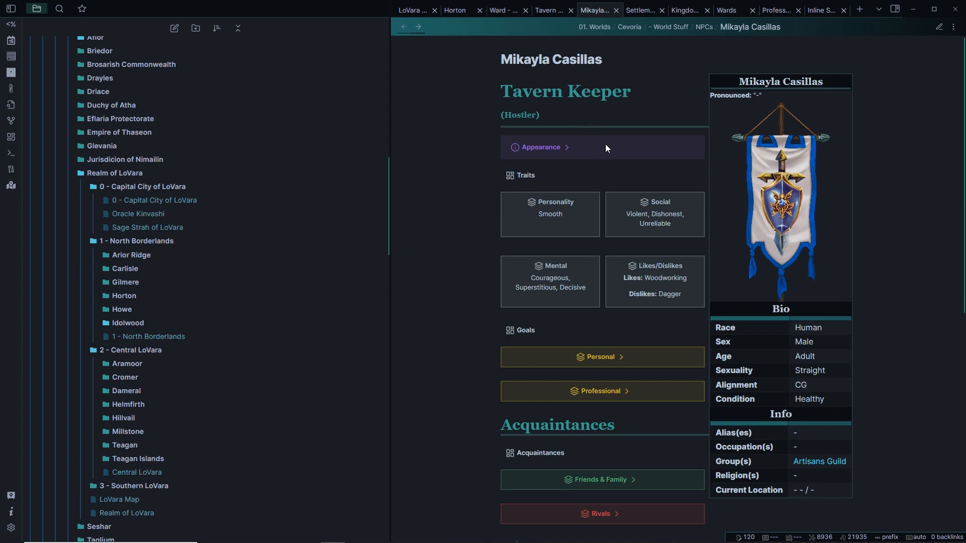
Read the NPC's Appearance and Personal goal callouts, and preview the linked Artisans Guild
left_click(568, 147)
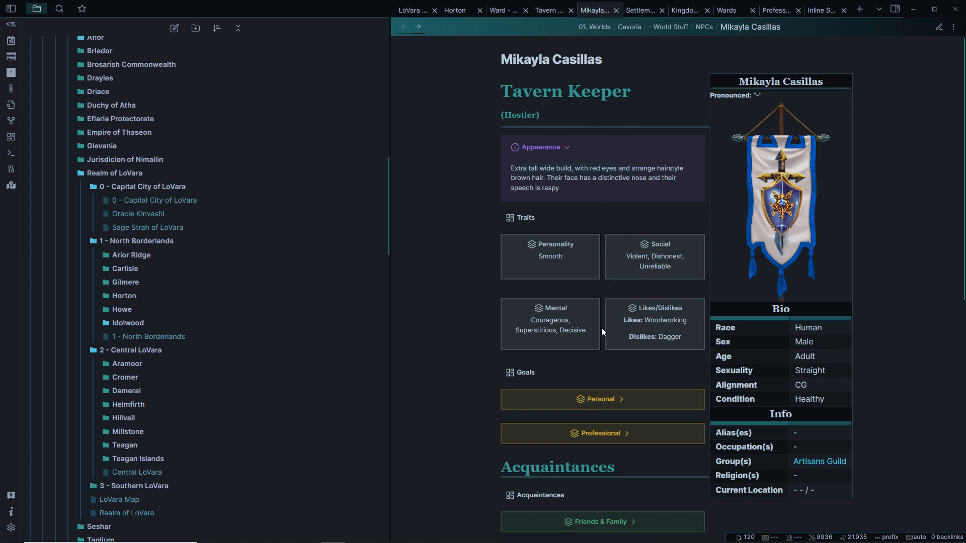
left_click(622, 399)
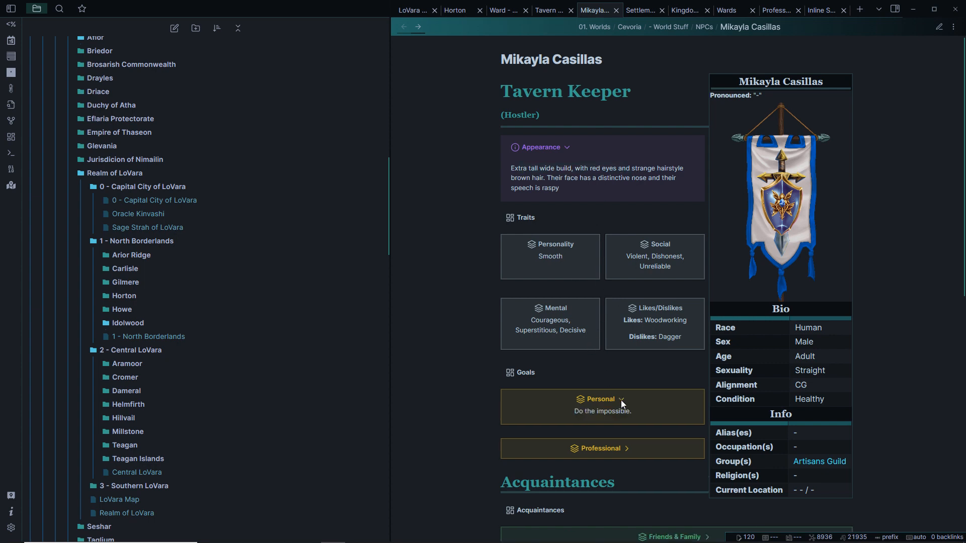
left_click(566, 147)
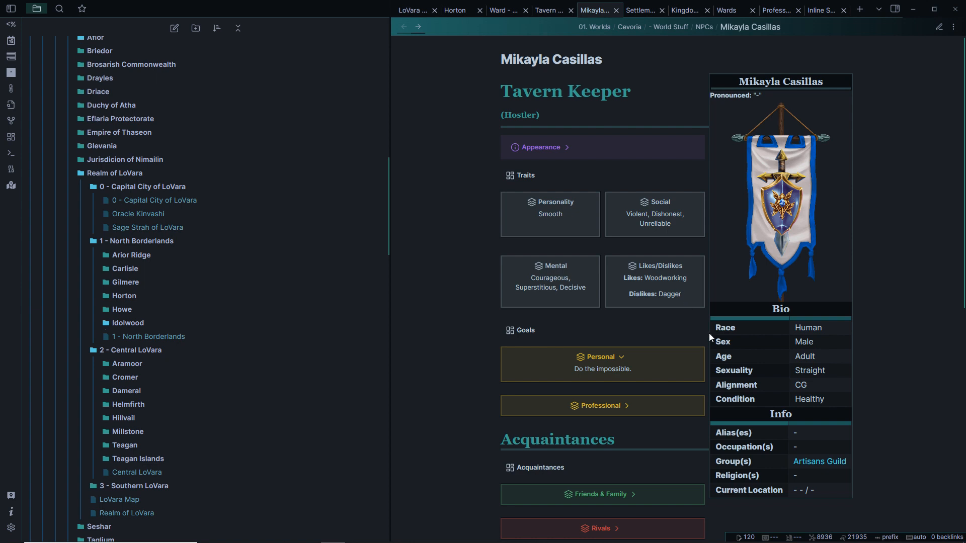
mouse_move(815, 466)
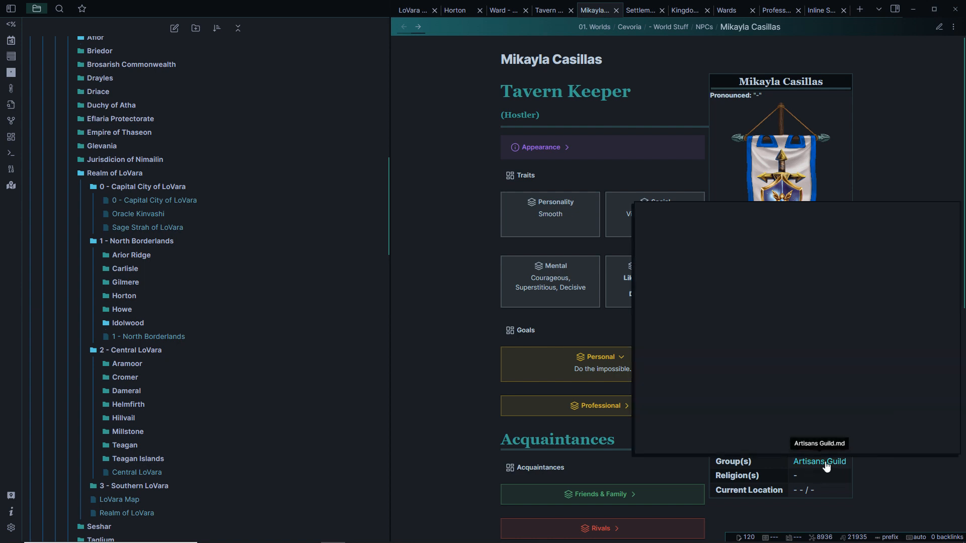
Return to the Horton note by way of the tavern note, show it in reading view and collapse its Demographics callout
left_click(557, 10)
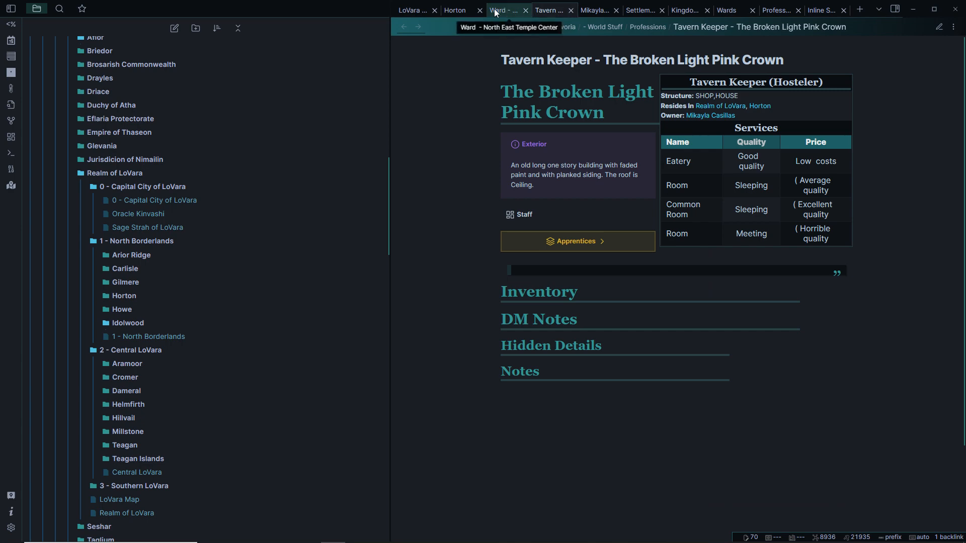
left_click(456, 10)
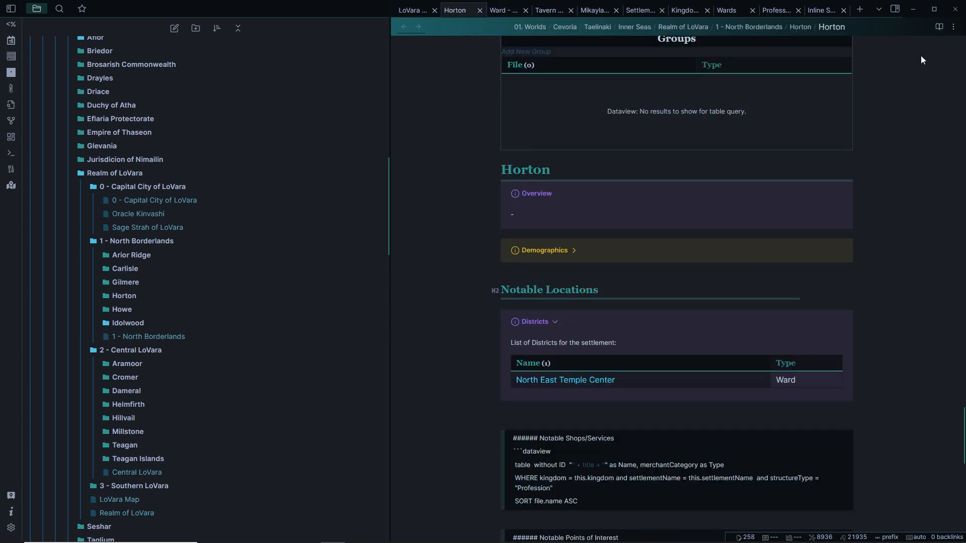
left_click(939, 27)
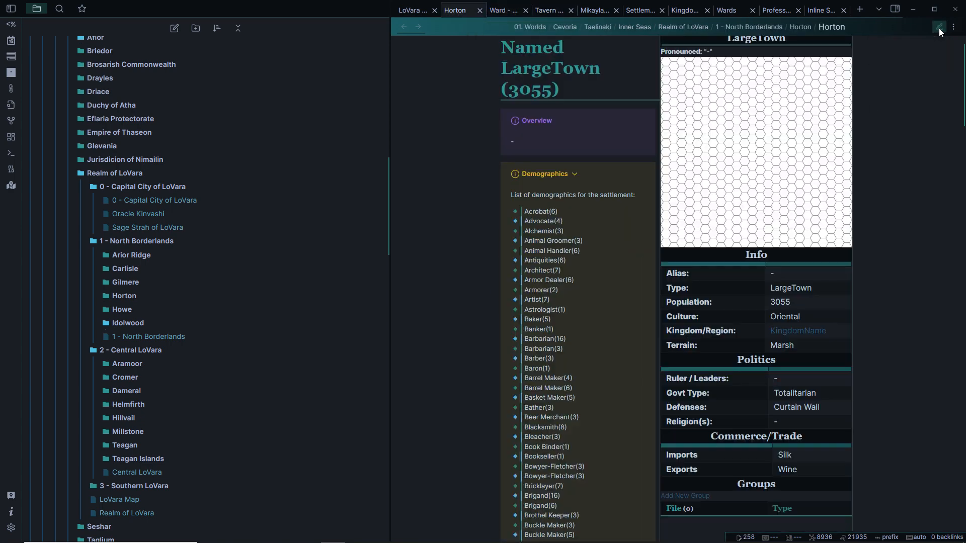
left_click(574, 174)
Examine the districts, shops and services, points of interest and notable characters listed in the Horton note
scroll(575, 204, "down", 10)
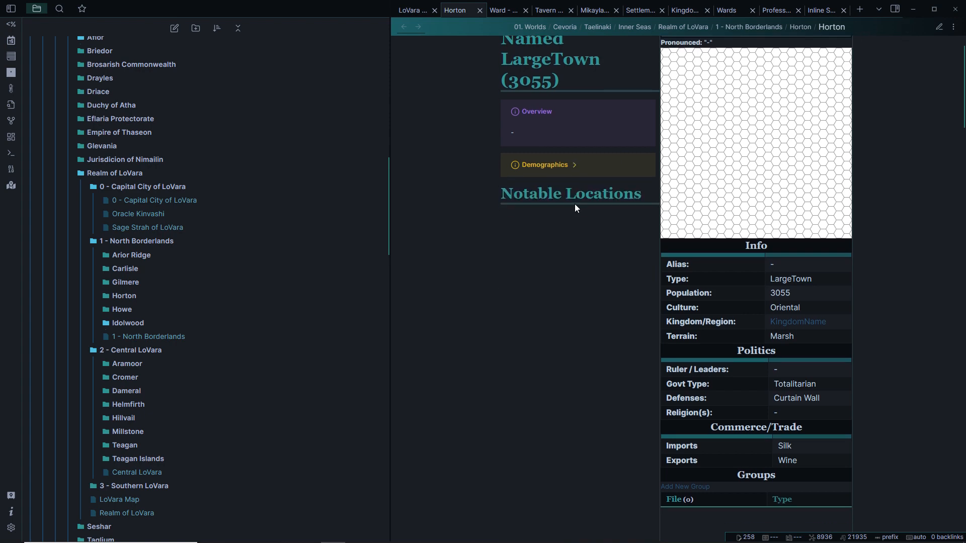
scroll(575, 203, "up", 8)
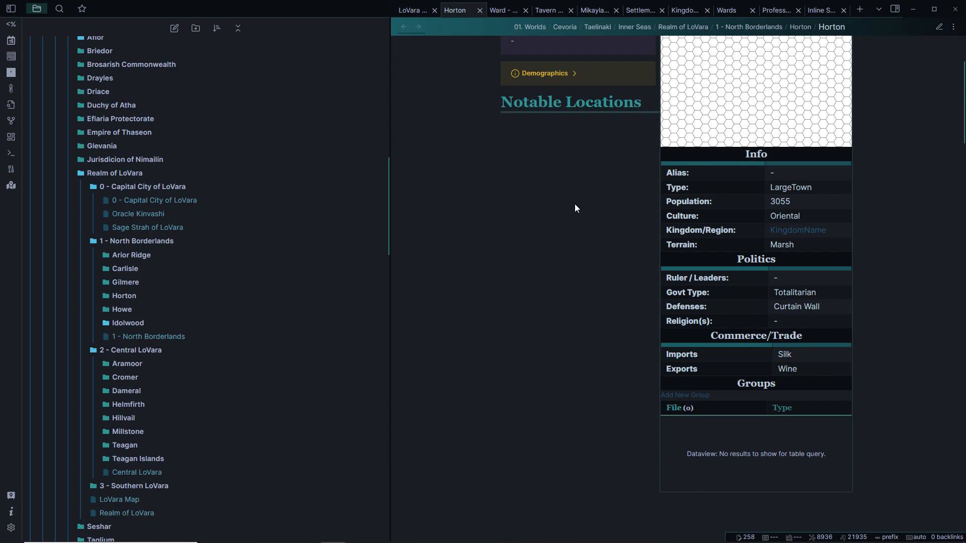
scroll(574, 204, "down", 4)
scroll(574, 204, "up", 6)
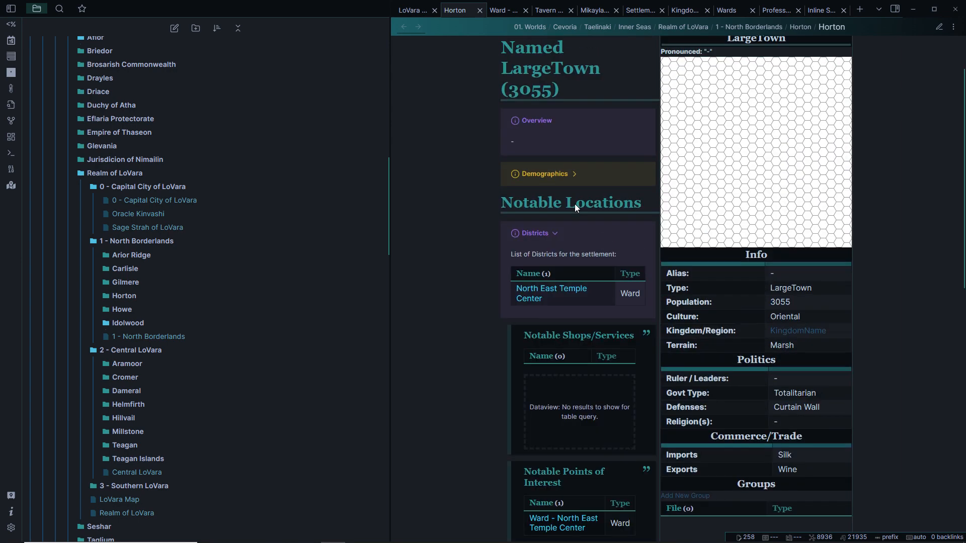
scroll(576, 214, "down", 1)
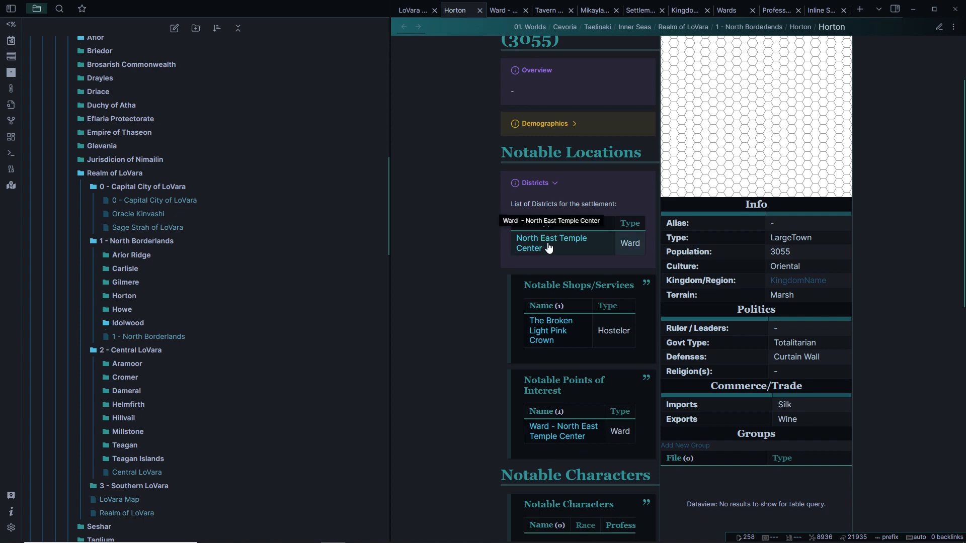
scroll(546, 194, "down", 3)
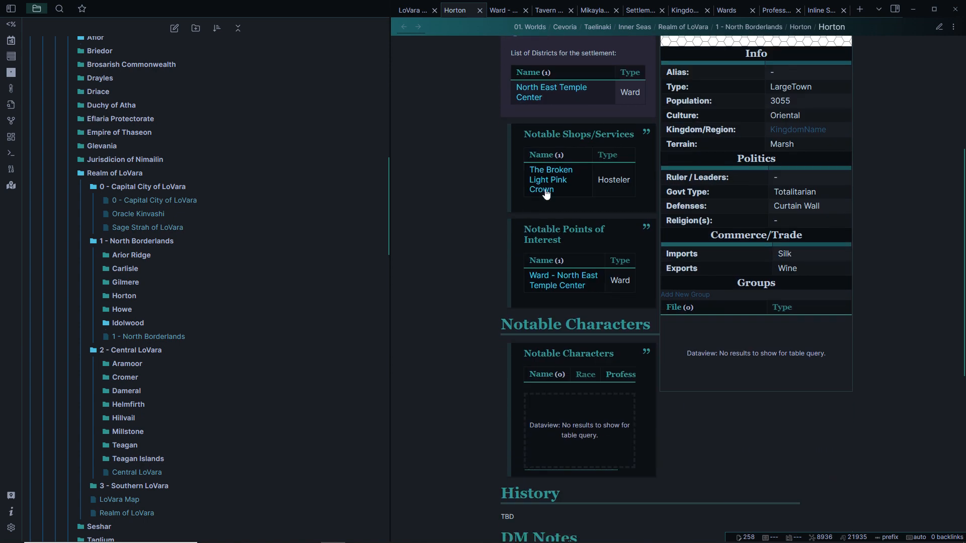
mouse_move(555, 177)
mouse_move(527, 282)
scroll(504, 276, "down", 1)
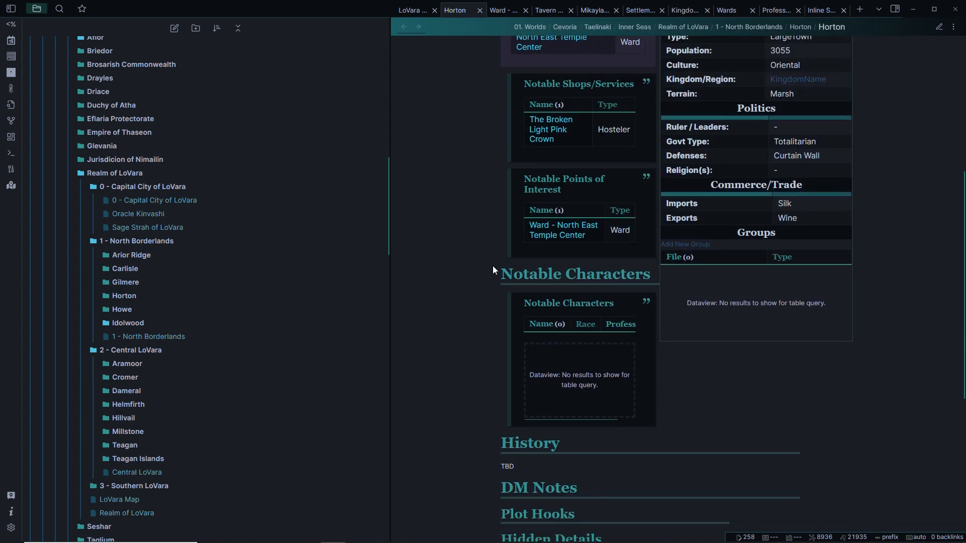
scroll(551, 281, "down", 2)
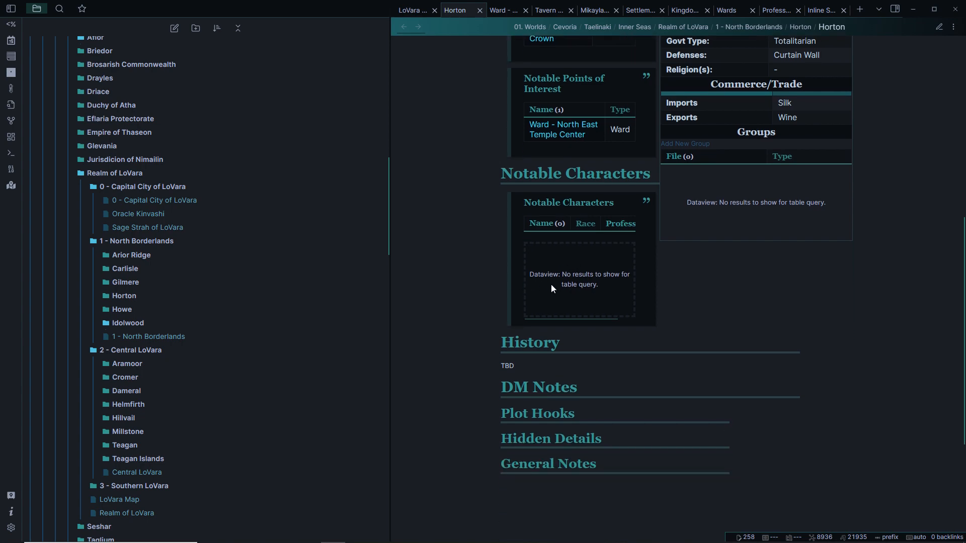
scroll(566, 277, "up", 3)
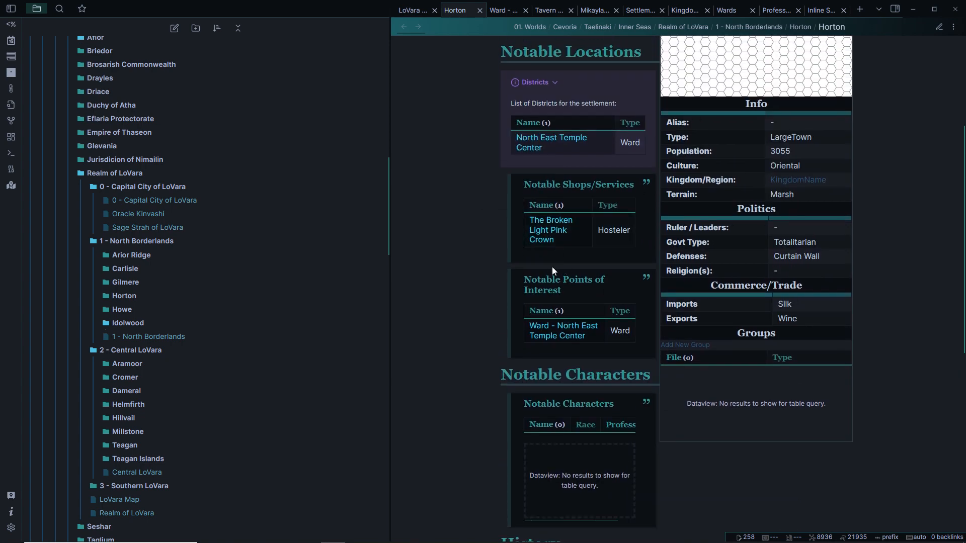
scroll(569, 317, "up", 3)
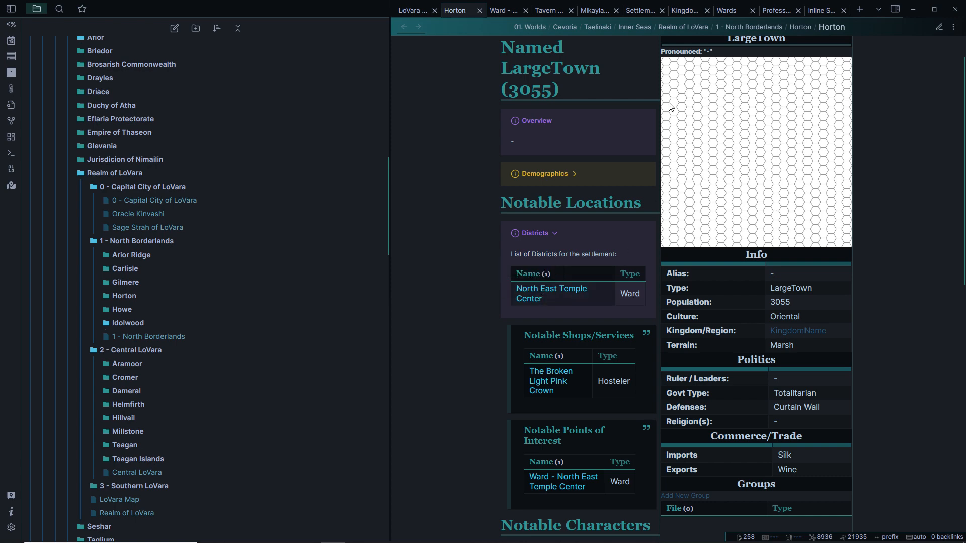
Set the owner NPC's Importance to 6, and check the Notable Characters table in the Horton note
left_click(598, 13)
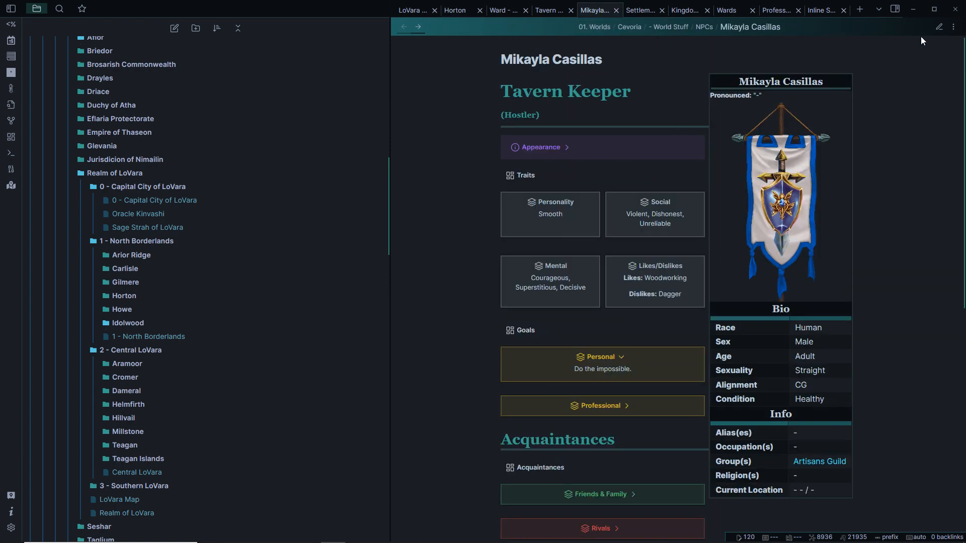
left_click(939, 27)
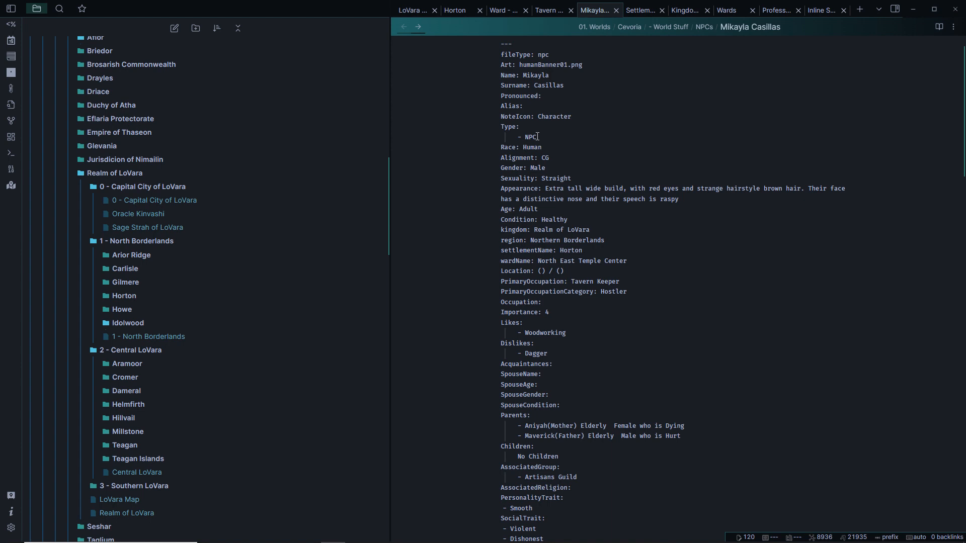
left_click(558, 312)
key("BackSpace")
type("6")
left_click(940, 27)
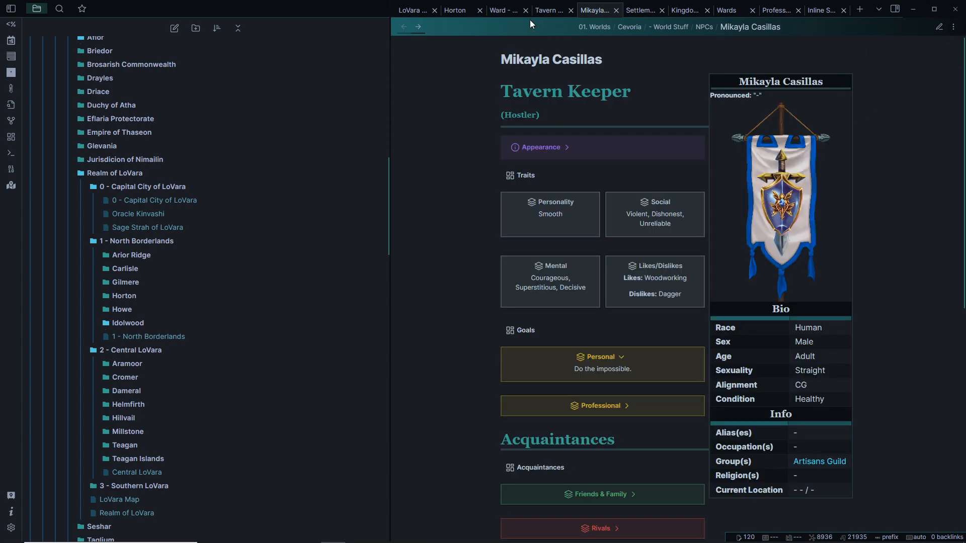
left_click(463, 10)
scroll(463, 222, "down", 5)
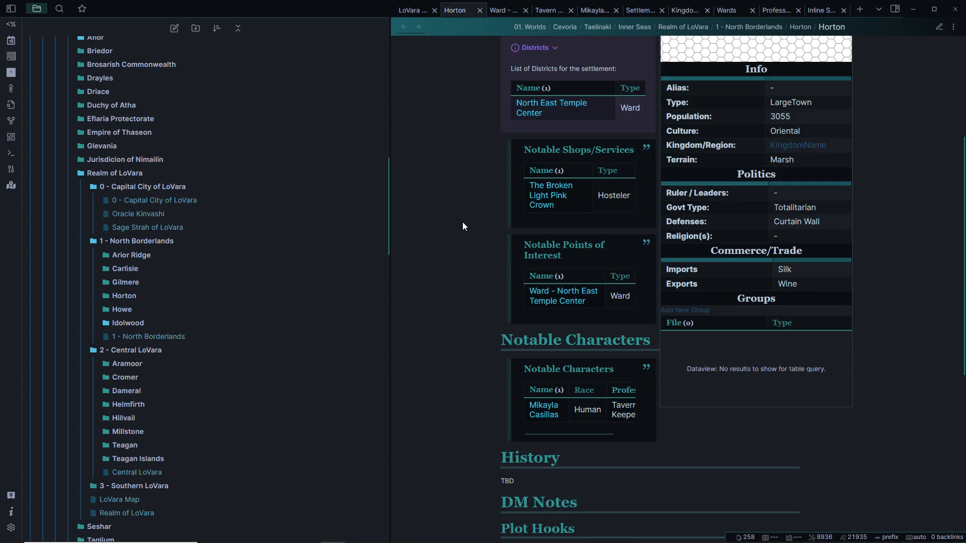
Preview the tavern keeper's note and check the importance condition in Horton's Notable Characters query, ending in reading view
mouse_move(562, 350)
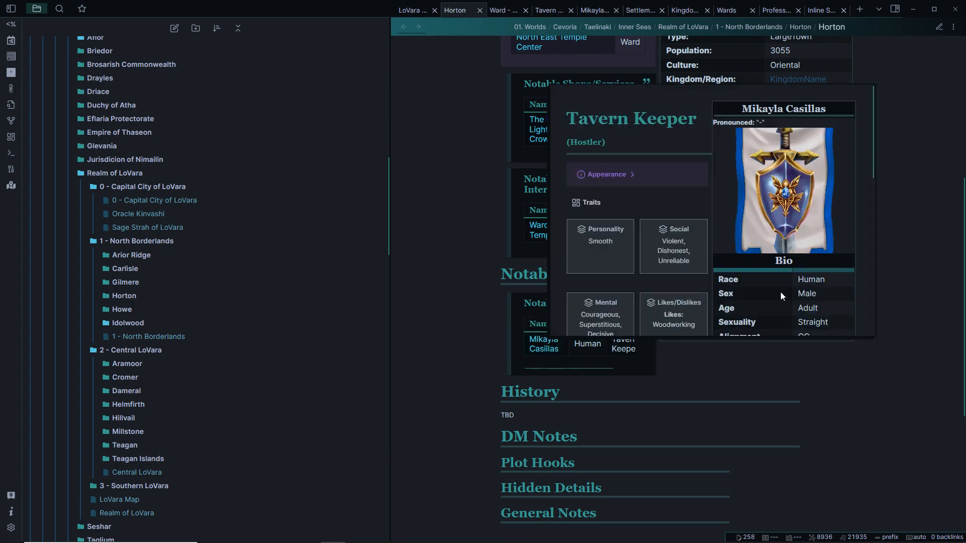
left_click(938, 27)
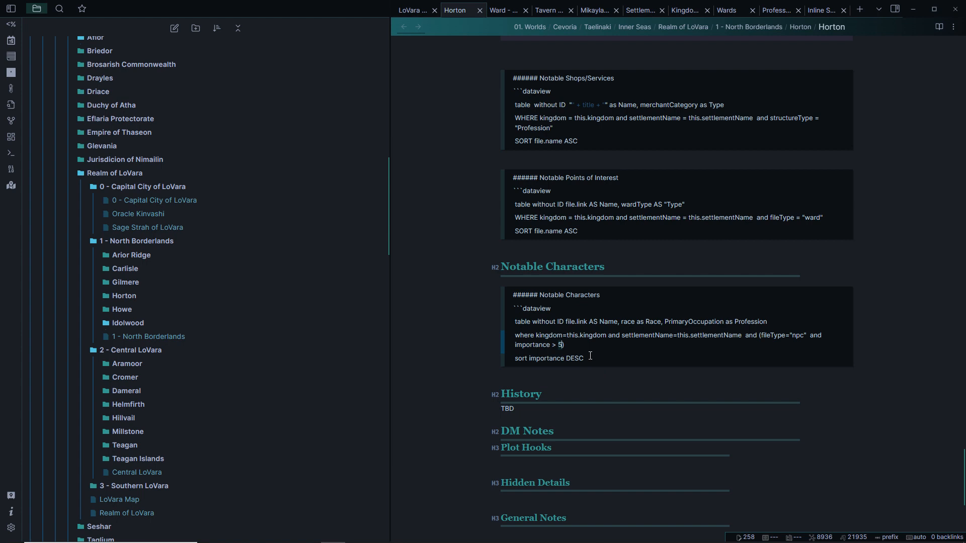
left_click(939, 26)
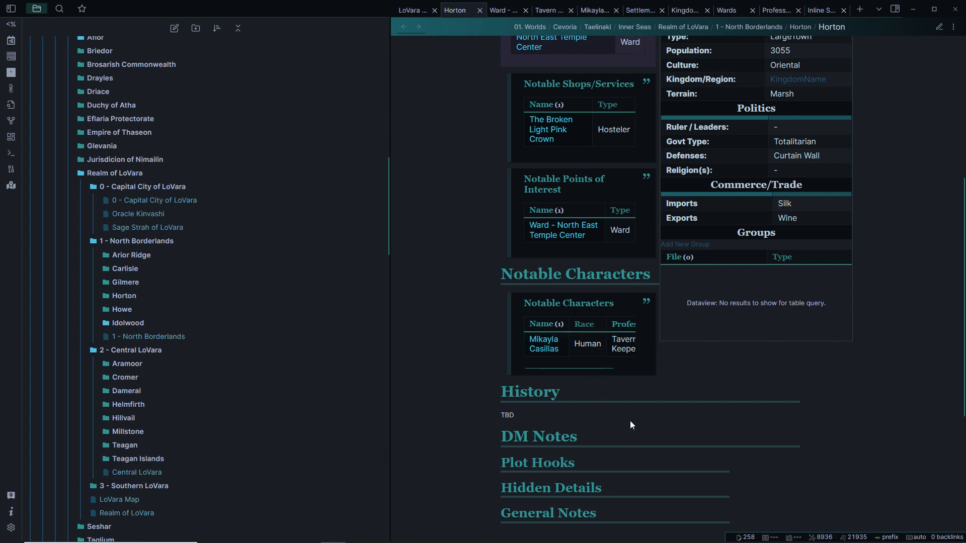
Open the North East Temple Center ward from Horton's districts, review its locations and characters, and return to the Horton note
scroll(669, 406, "up", 4)
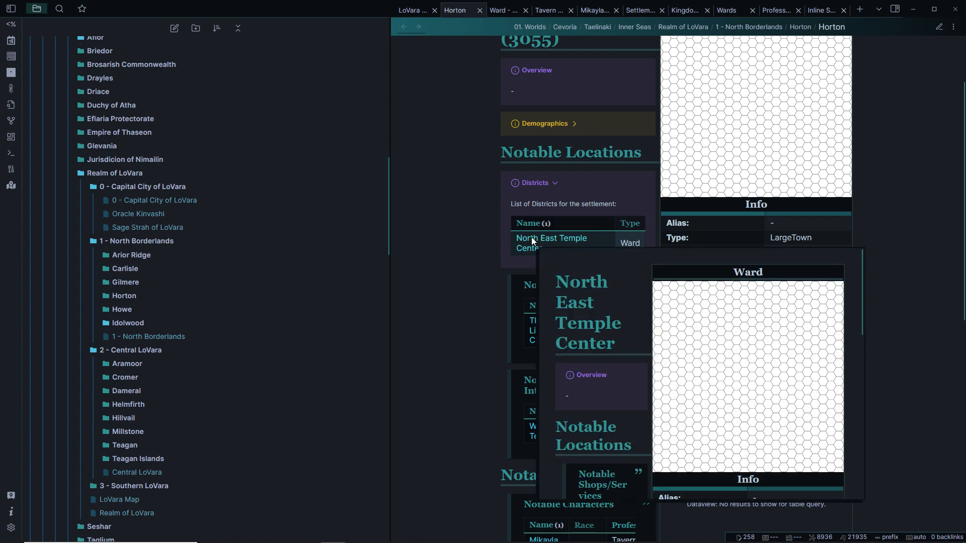
left_click(533, 241)
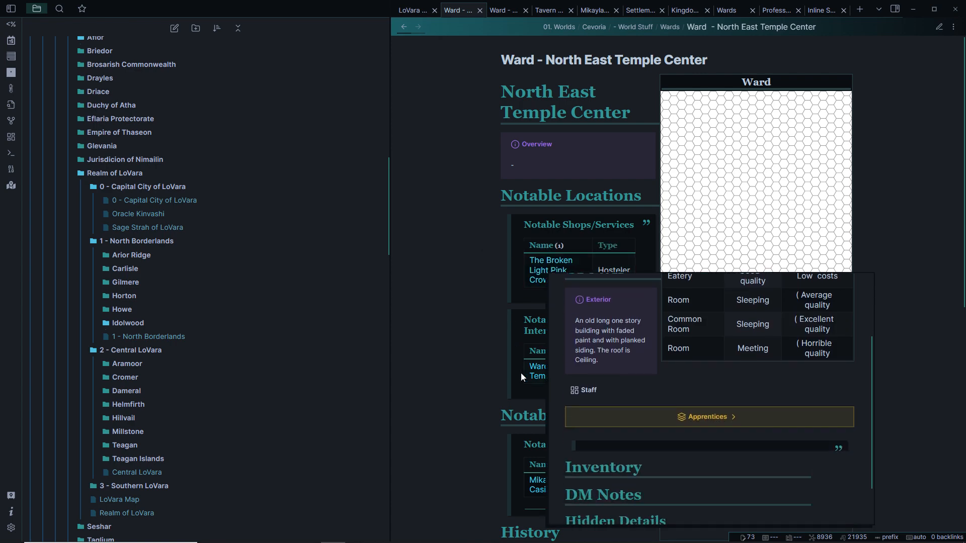
scroll(477, 345, "down", 3)
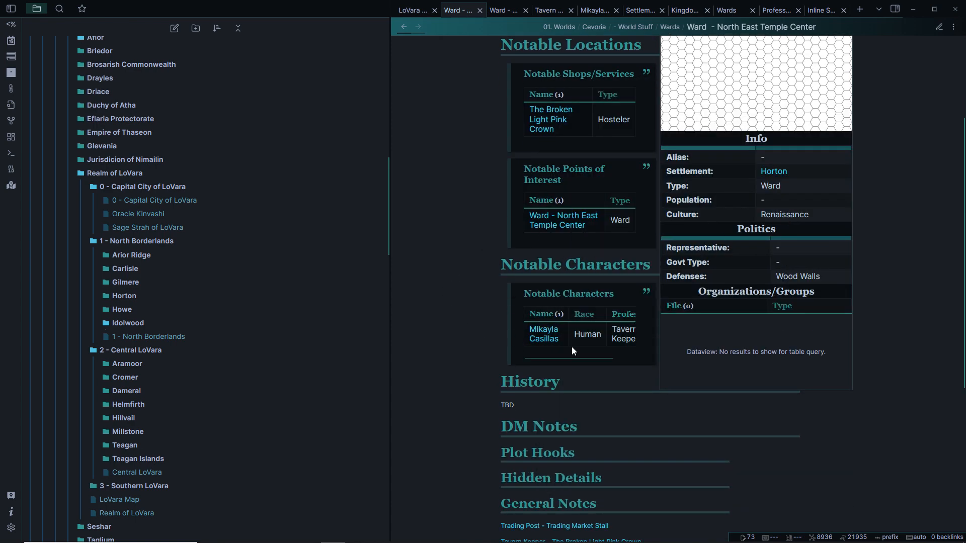
scroll(452, 256, "up", 3)
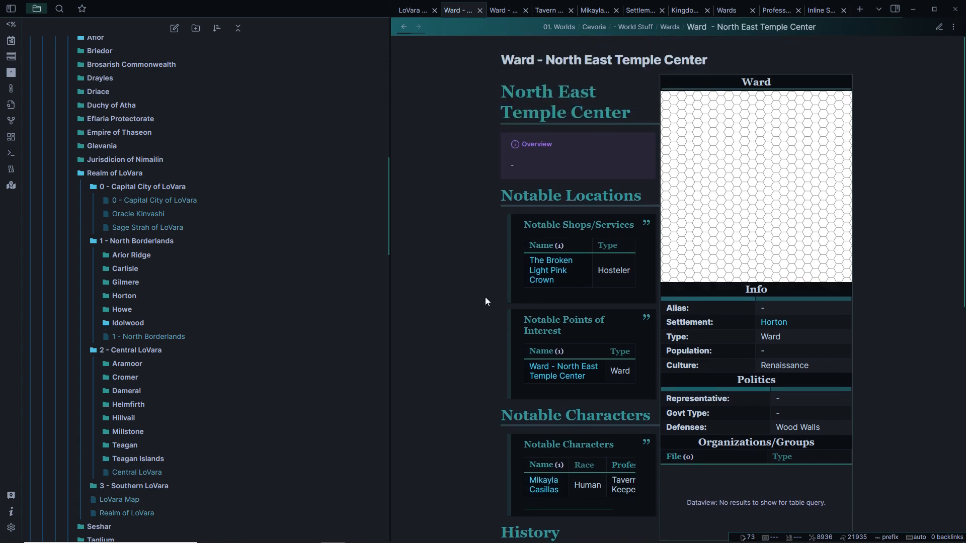
left_click(403, 29)
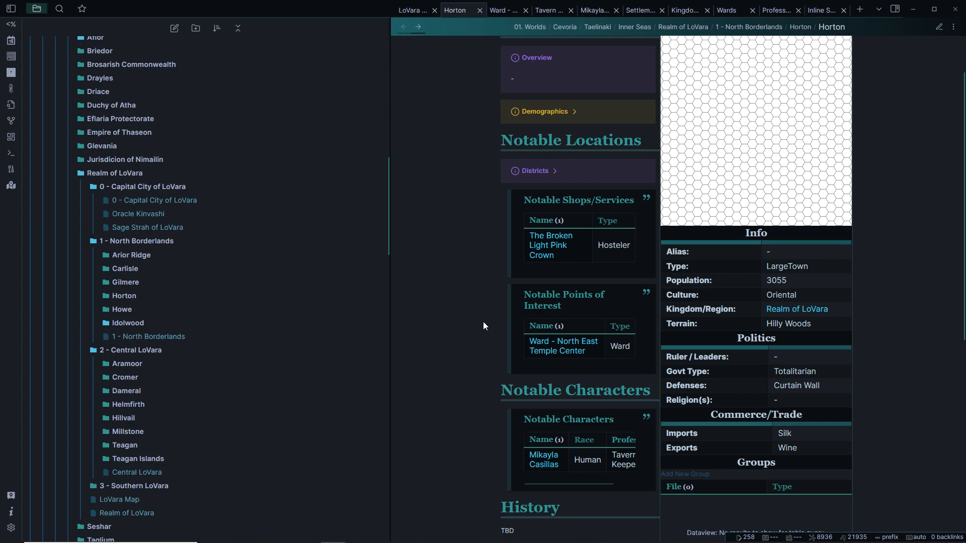
scroll(493, 315, "up", 2)
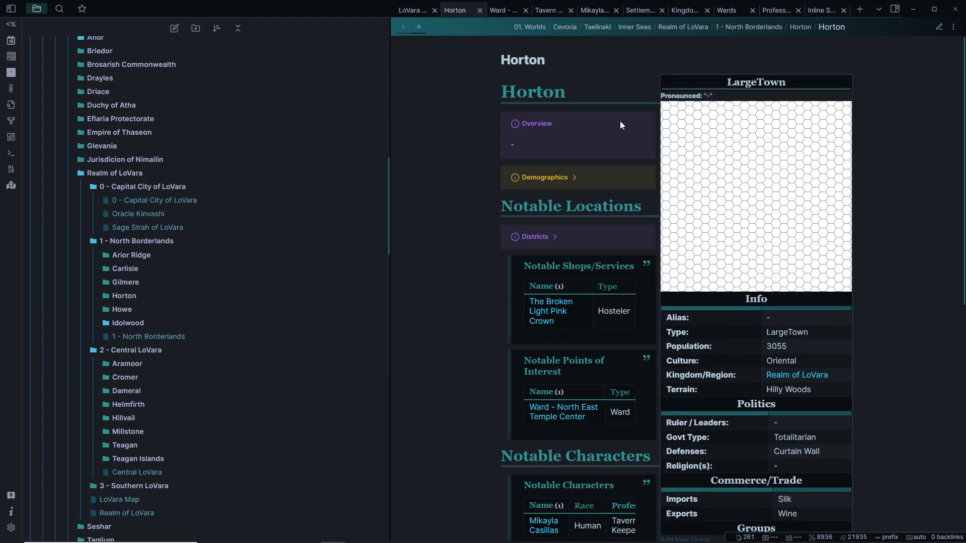
Open the Inline Scripts Readme note and read the list of included settlement scripts
scroll(218, 224, "up", 7)
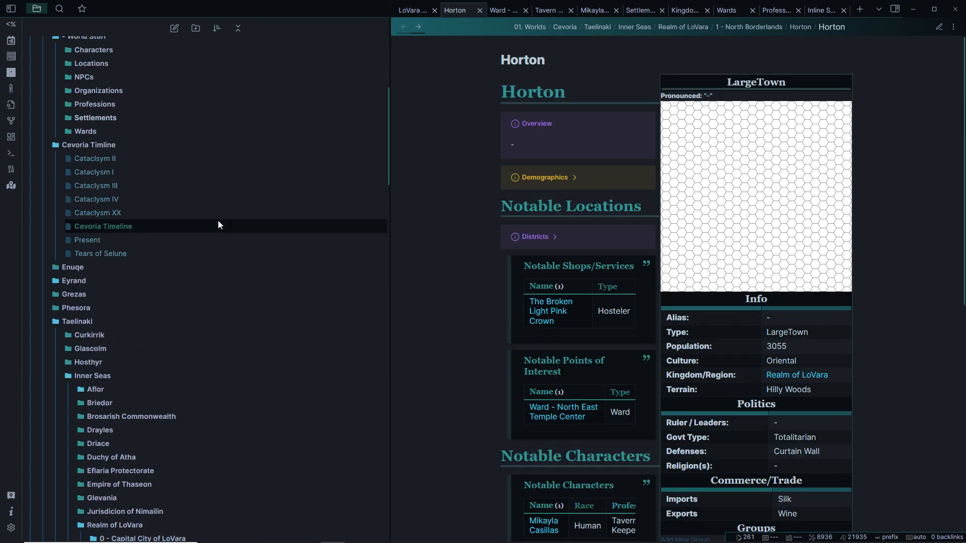
scroll(218, 224, "up", 5)
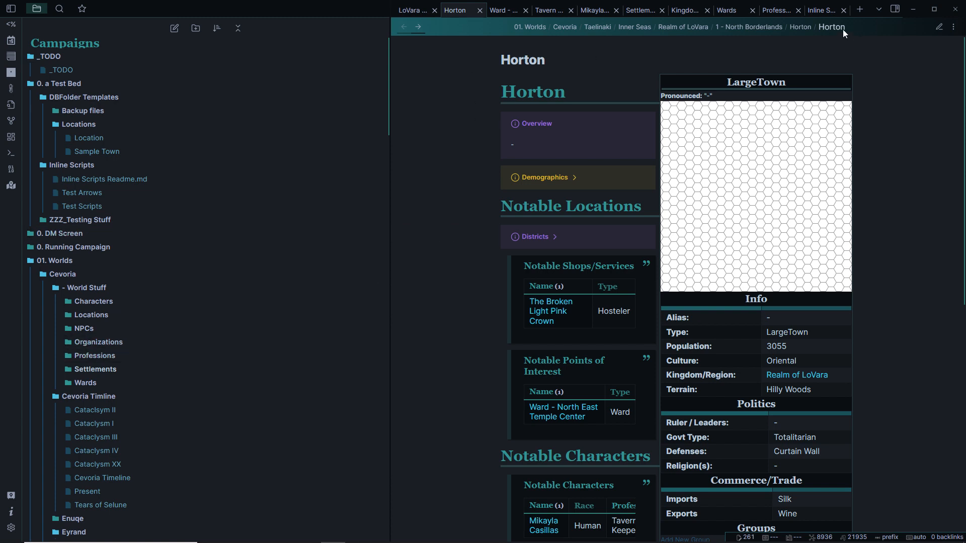
left_click(827, 11)
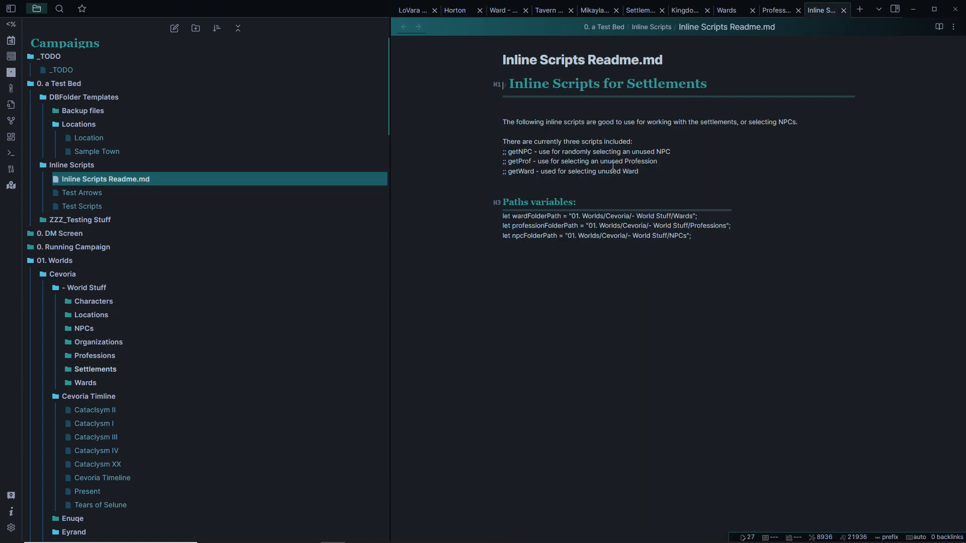
left_click(533, 152)
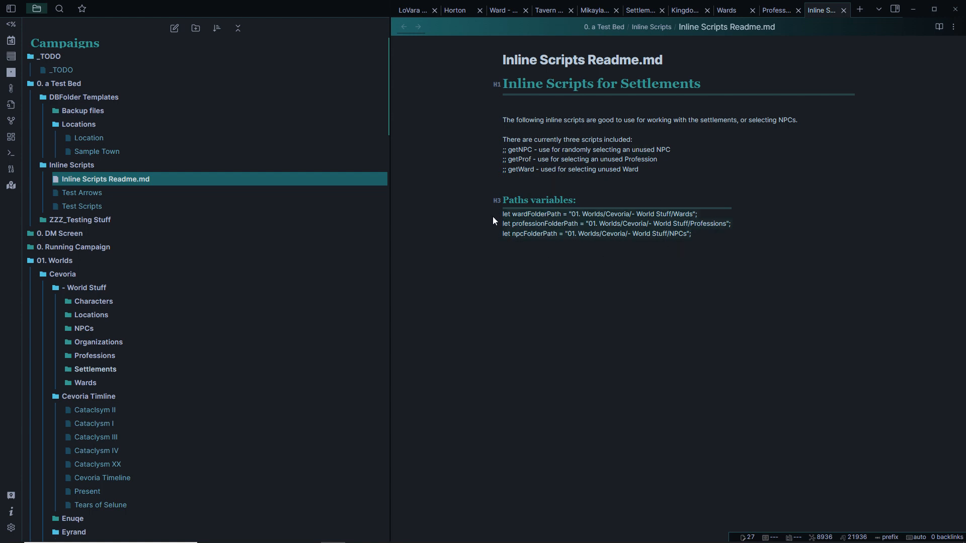
Examine the ward, profession and NPC folder path variables in the readme against the World Stuff folders in the vault
left_click(540, 202)
left_click(702, 238)
scroll(127, 246, "down", 3)
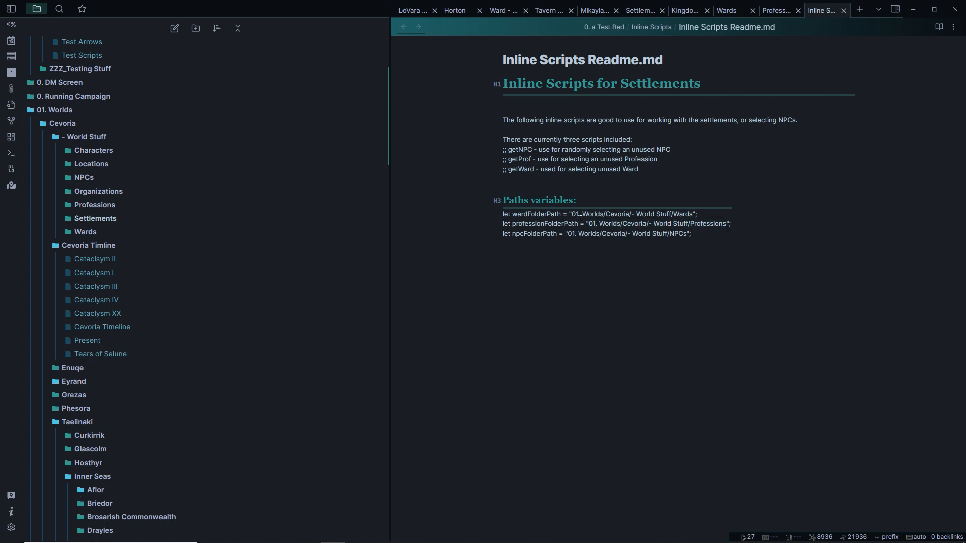
left_click(695, 216)
left_click(700, 300)
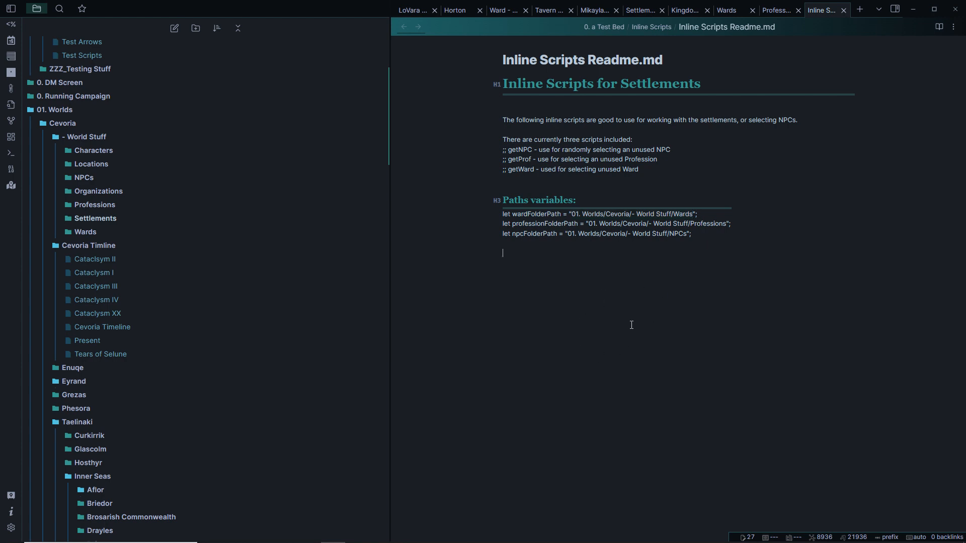